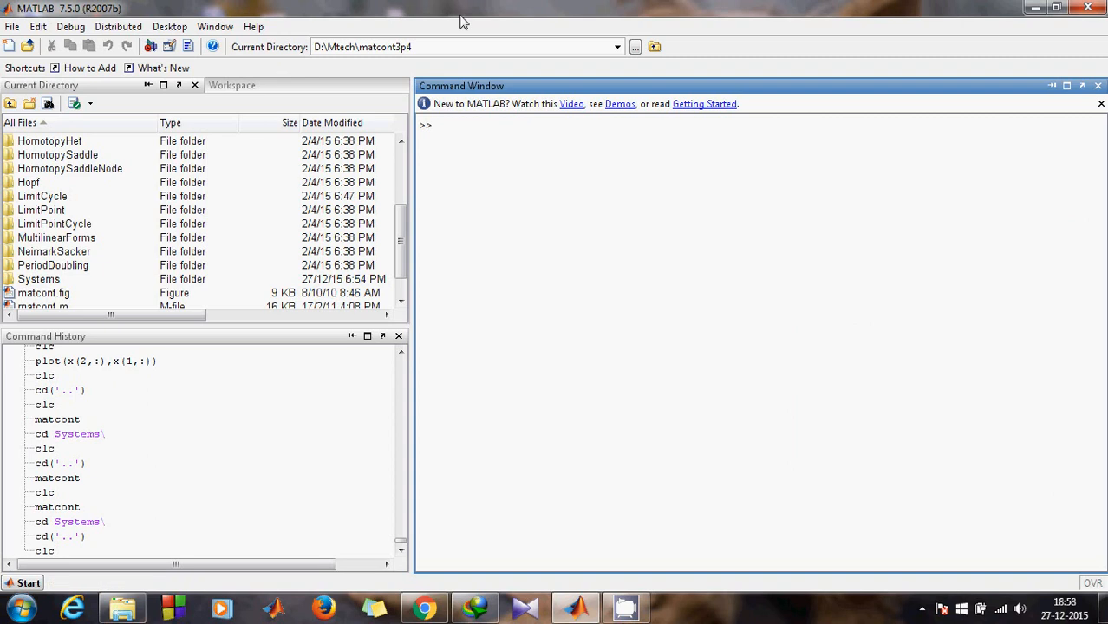
Step: Launch MatCont by running matcont in the MATLAB Command Window
left_click(255, 29)
left_click(426, 52)
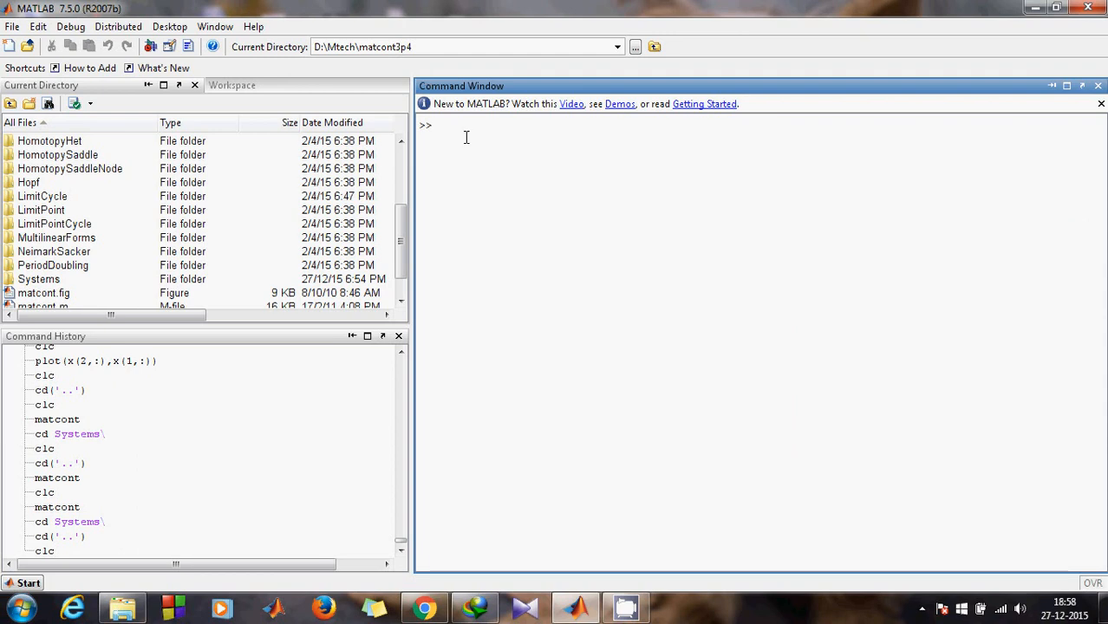
type("matcont")
key("Return")
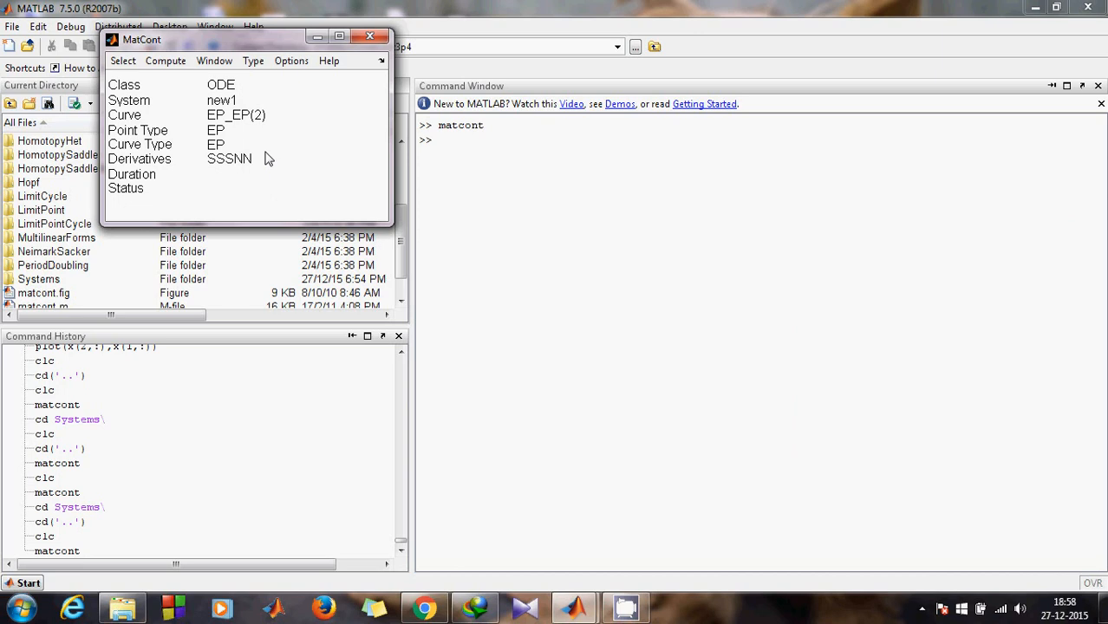
Step: Start a new system named subcritical_pitch_bifu with coordinate x and parameter r
left_click(122, 61)
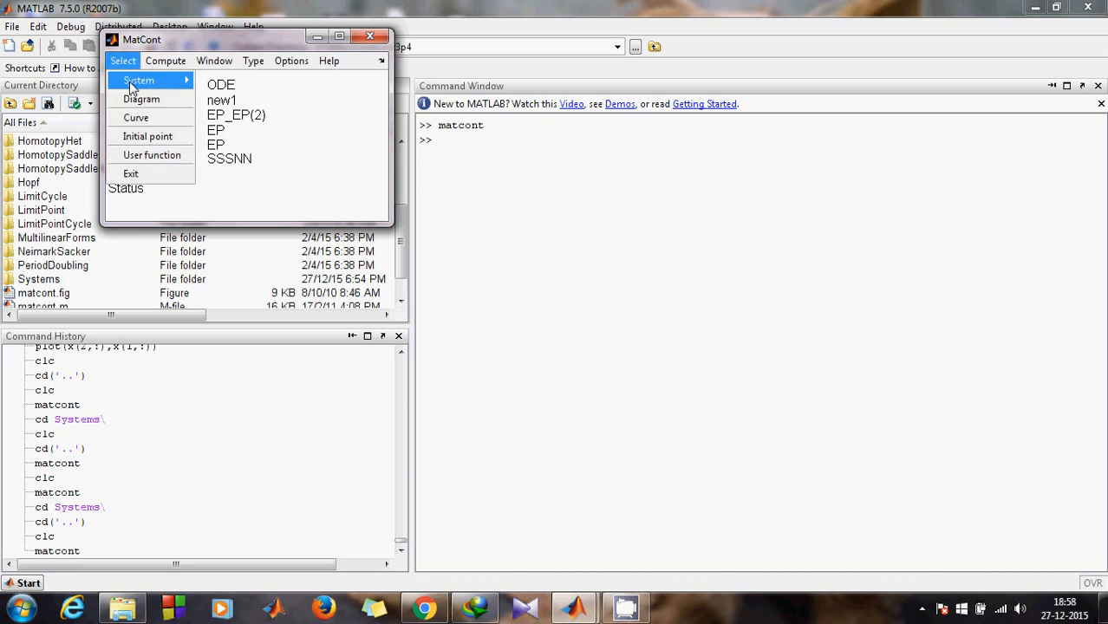
mouse_move(129, 82)
left_click(229, 87)
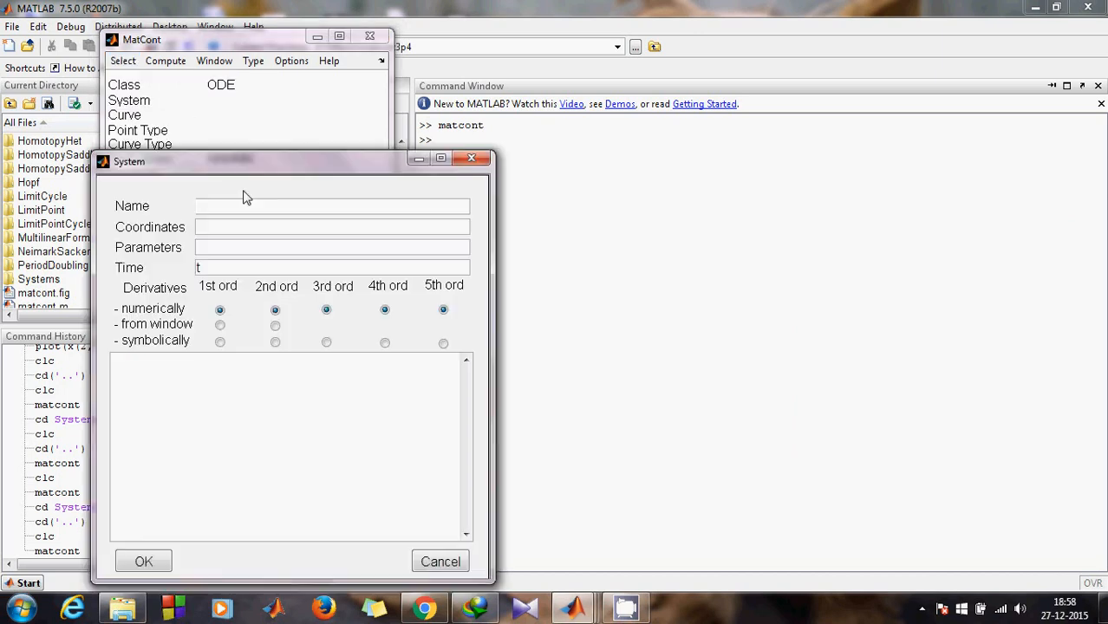
left_click(244, 207)
type("subcritical_pitch_bifu")
left_click(245, 227)
type("x")
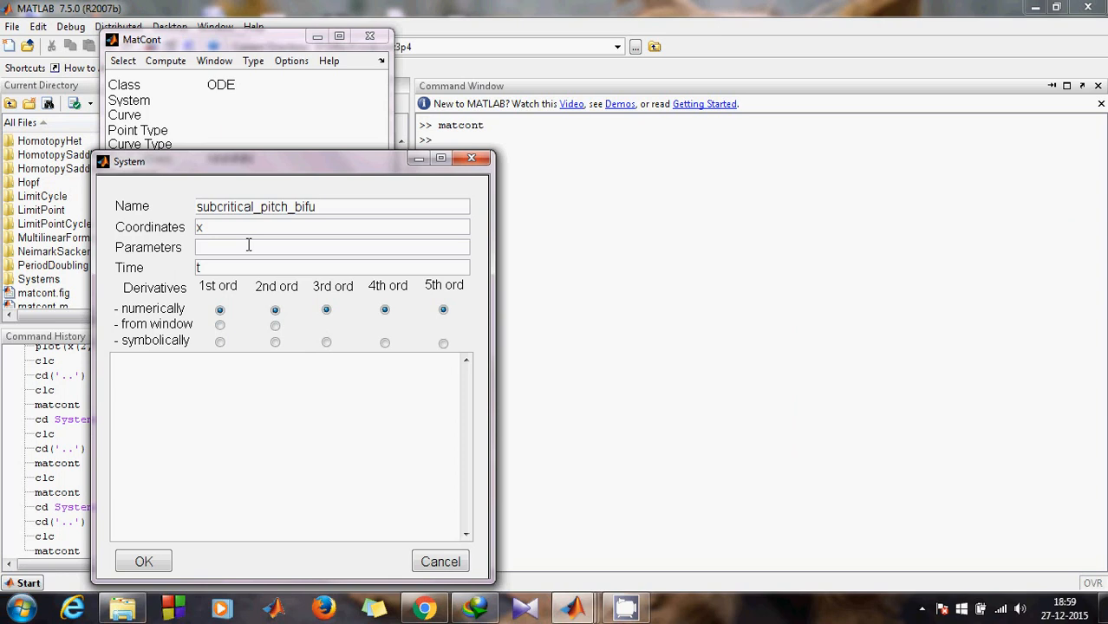
left_click(248, 246)
type("r")
Step: Make 1st–3rd order derivatives symbolic, enter the equation x'=r*x+x^3, and confirm the system
left_click(219, 342)
left_click(276, 343)
left_click(326, 344)
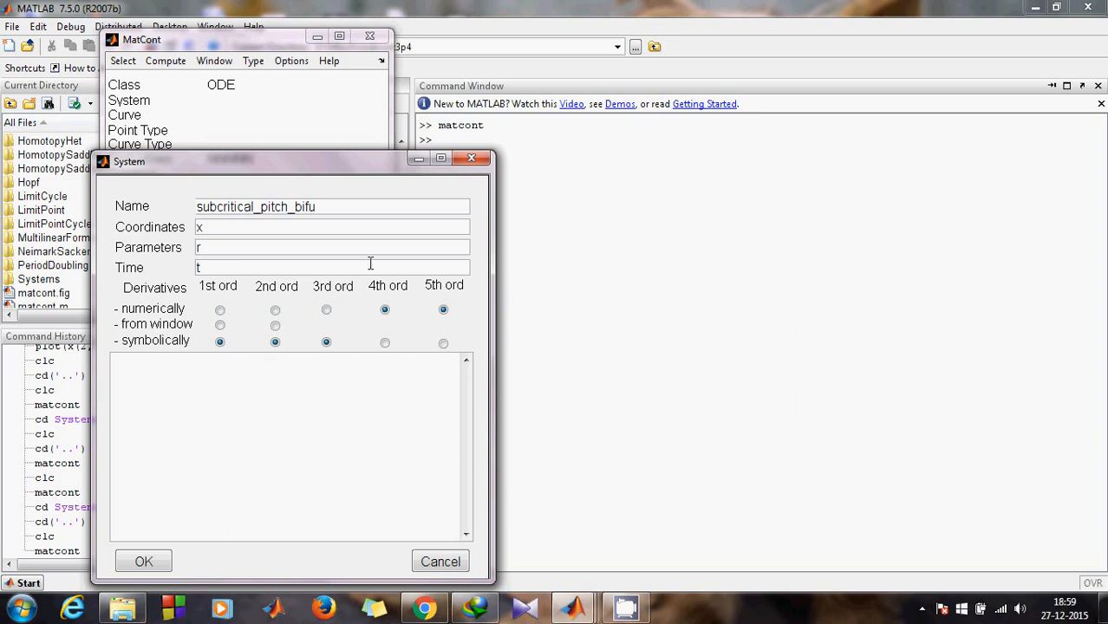
left_click(244, 355)
left_click(218, 339)
type("x'=r*x+x^3")
left_click(158, 561)
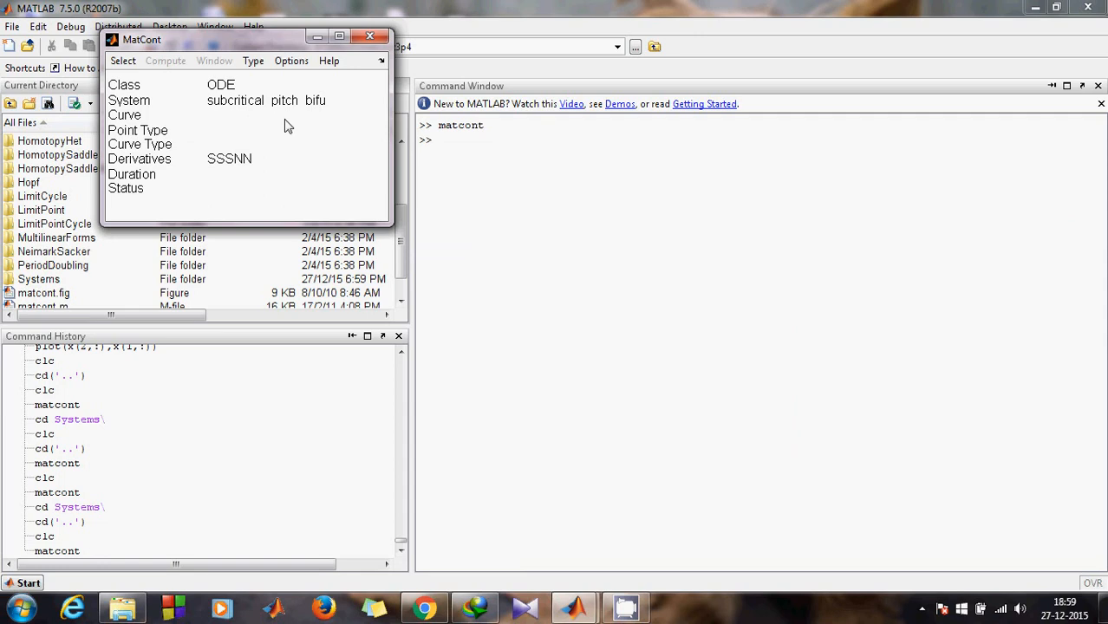
Step: Choose an initial-point orbit and set x to 0.2 and r to -2 in the Starter
left_click(254, 63)
mouse_move(263, 82)
left_click(347, 80)
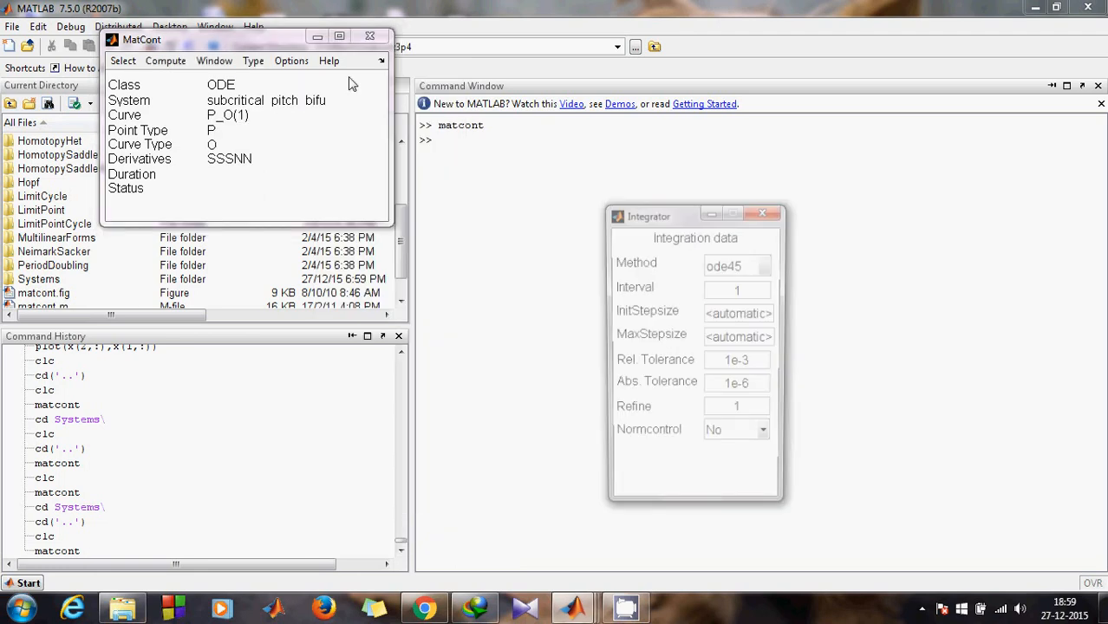
left_click_drag(878, 251, 287, 278)
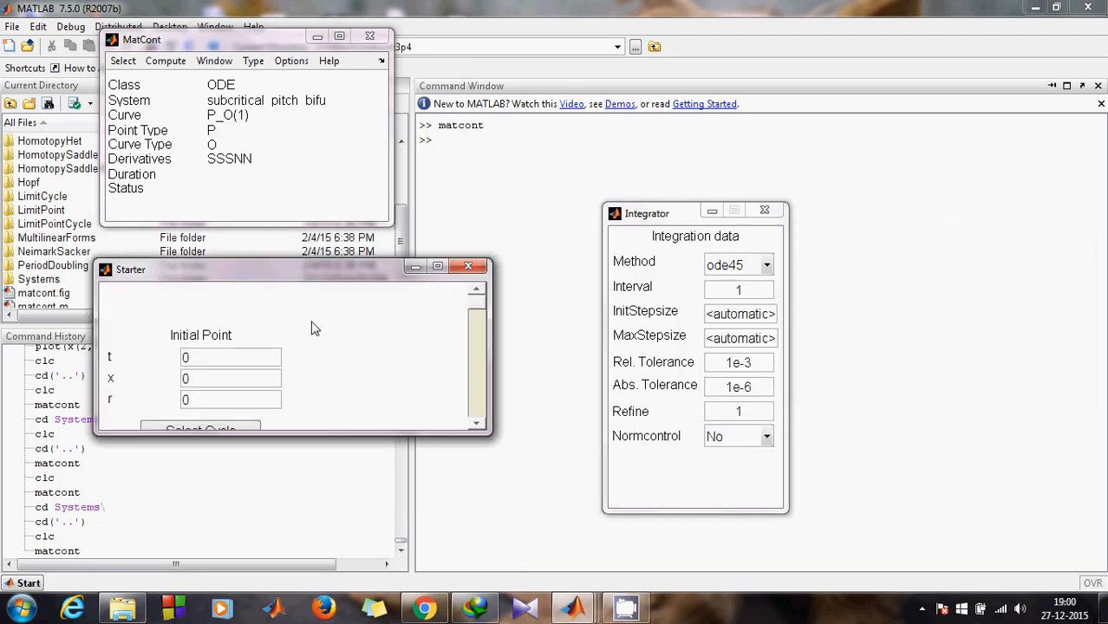
left_click_drag(487, 367, 362, 358)
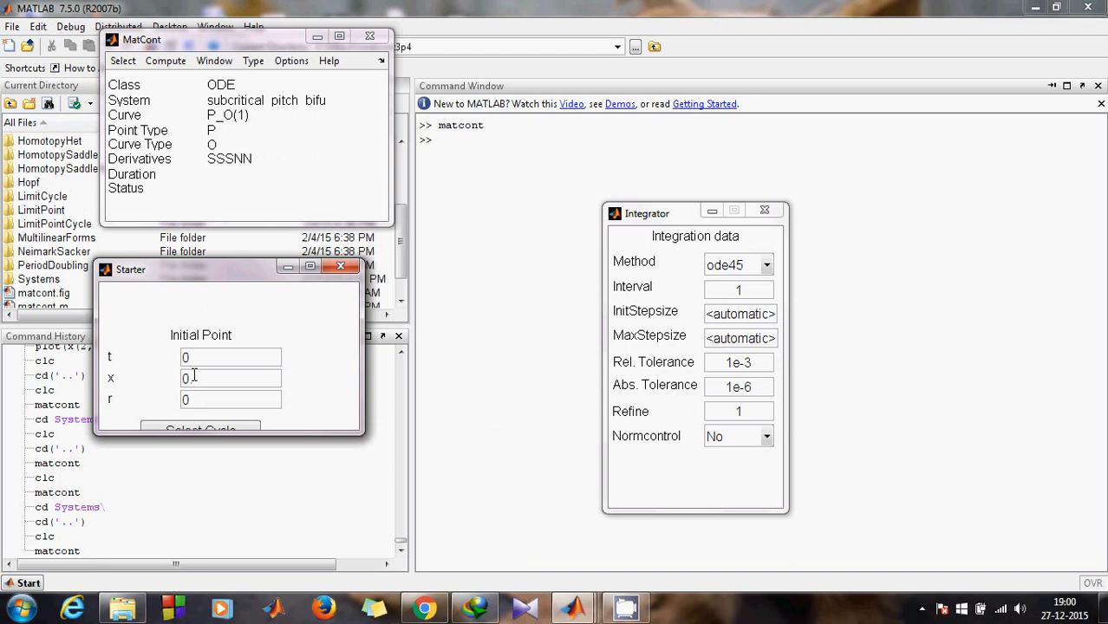
type("2")
left_click(194, 402)
key("BackSpace")
type("-2")
Step: Set the Integrator's integration interval to 100
left_click(652, 213)
left_click_drag(652, 213, 640, 186)
left_click(748, 259)
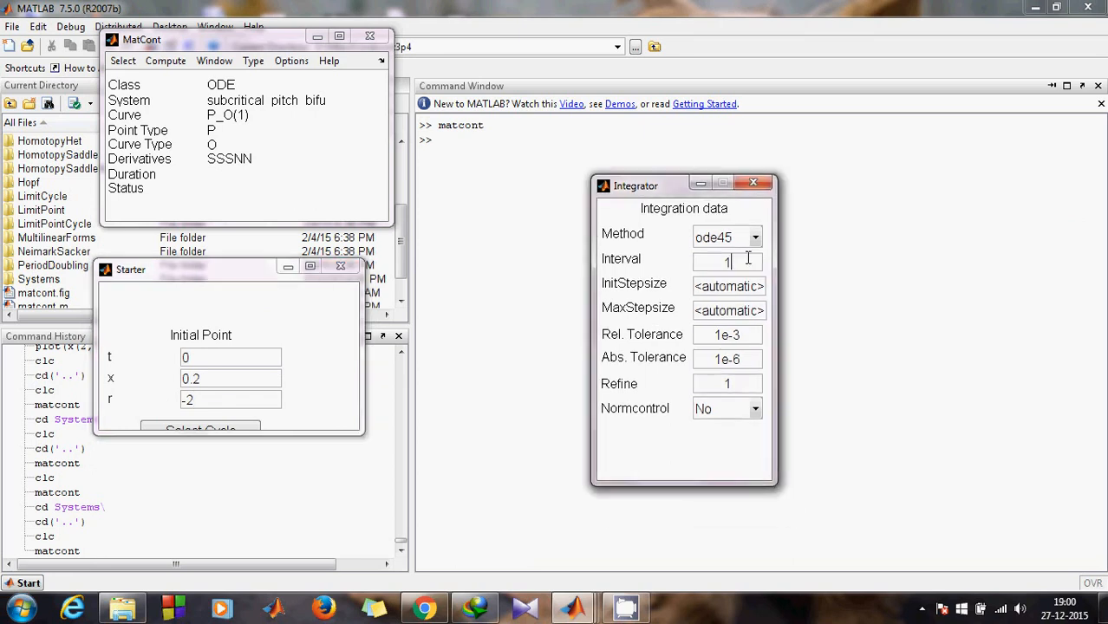
type("00")
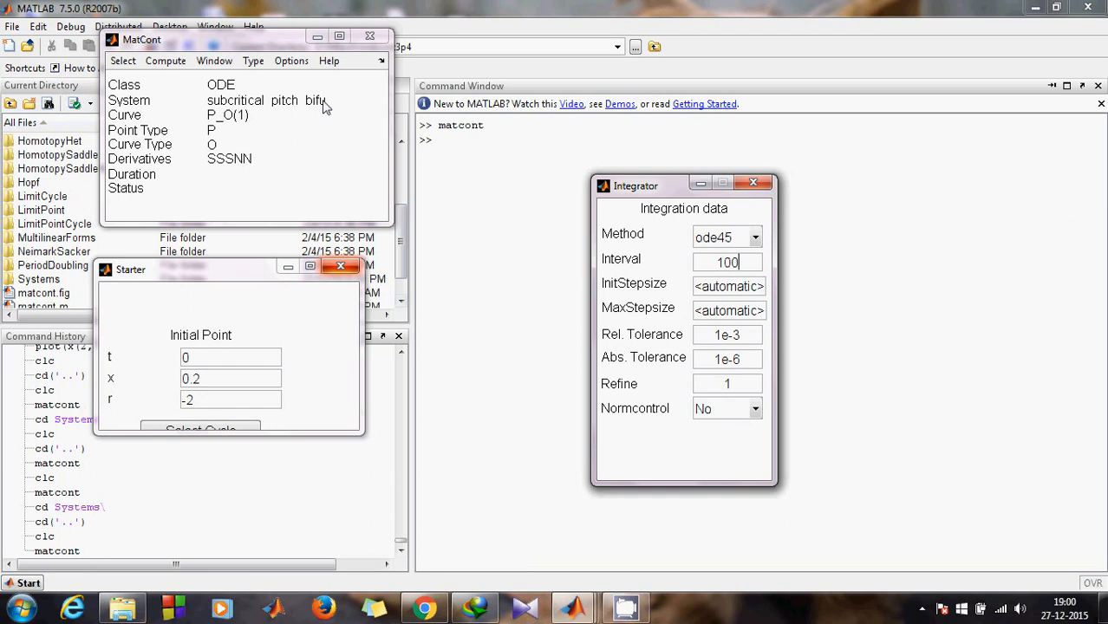
left_click(328, 172)
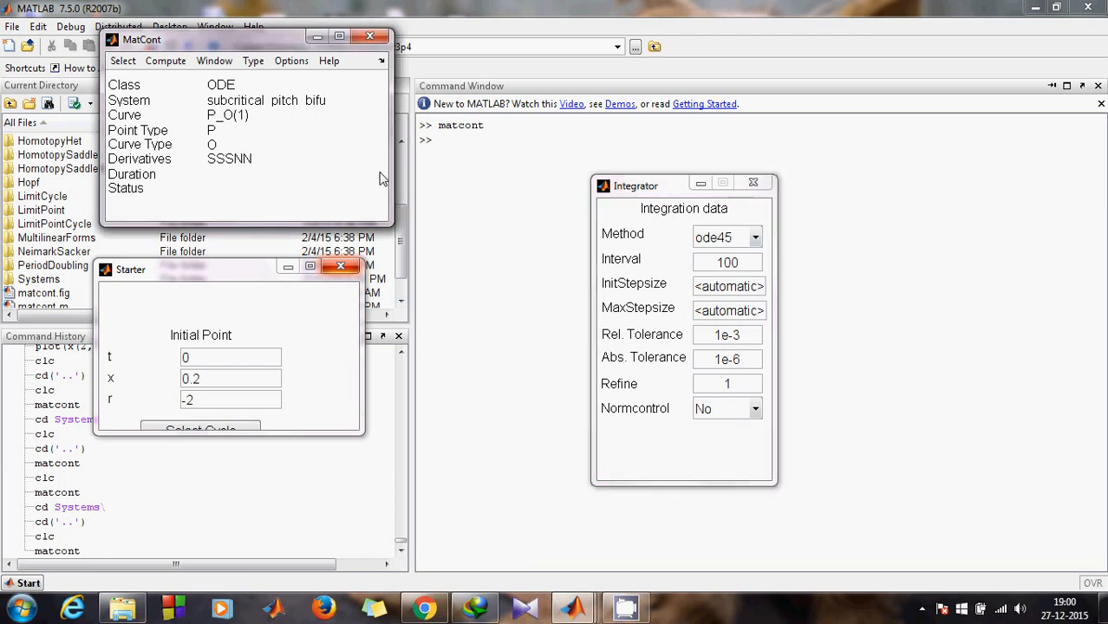
Step: Open the Numeric readout and a new 2D plot window with default axis variables
left_click(215, 61)
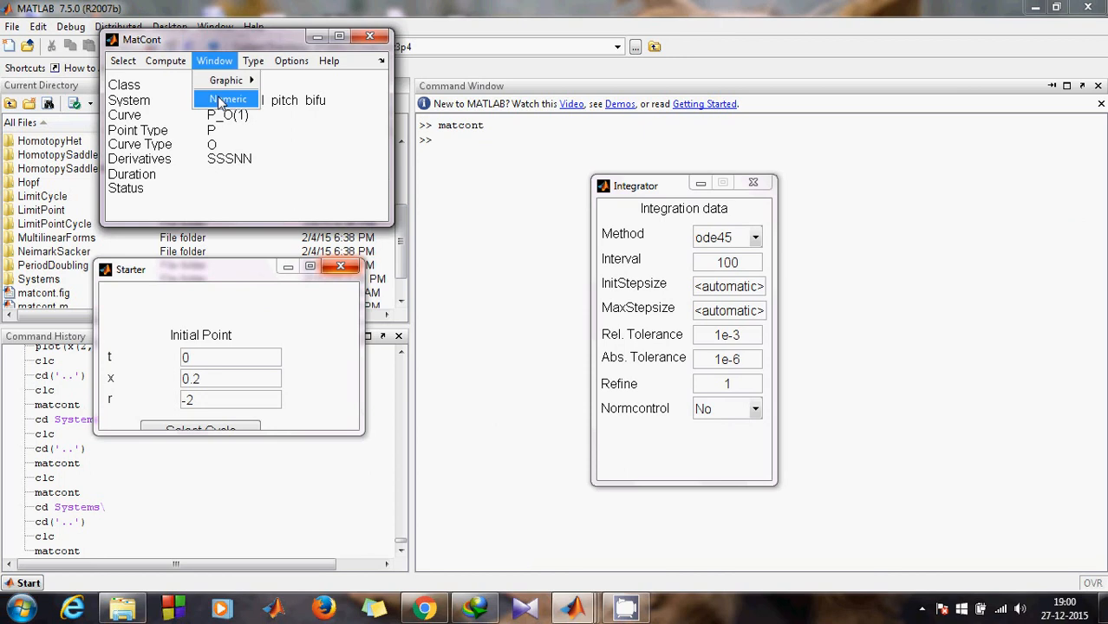
left_click(222, 101)
left_click(223, 62)
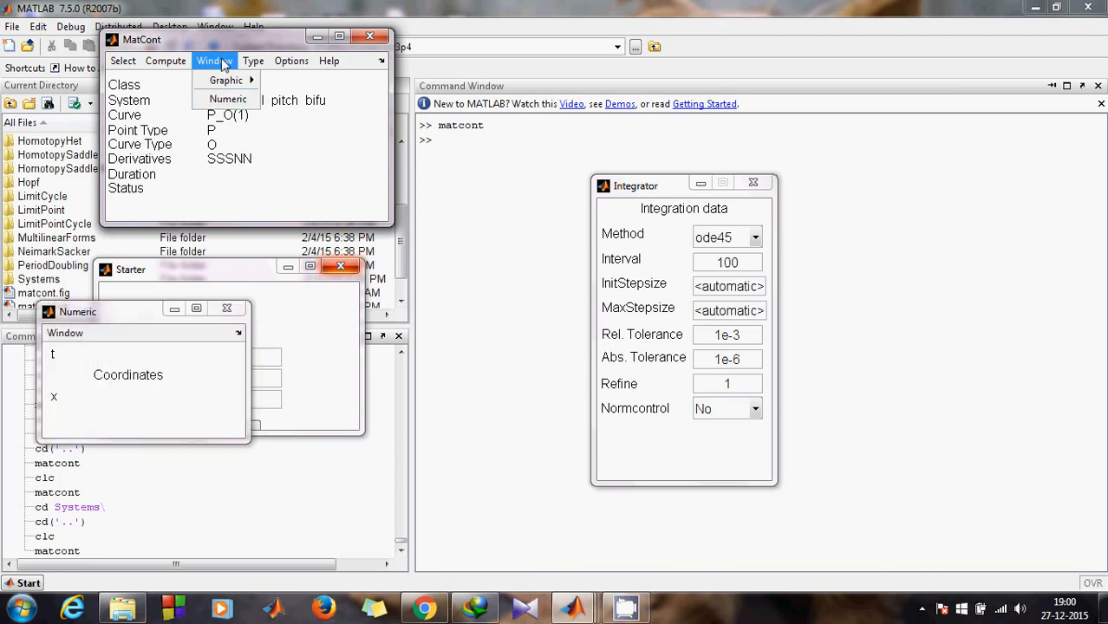
mouse_move(230, 80)
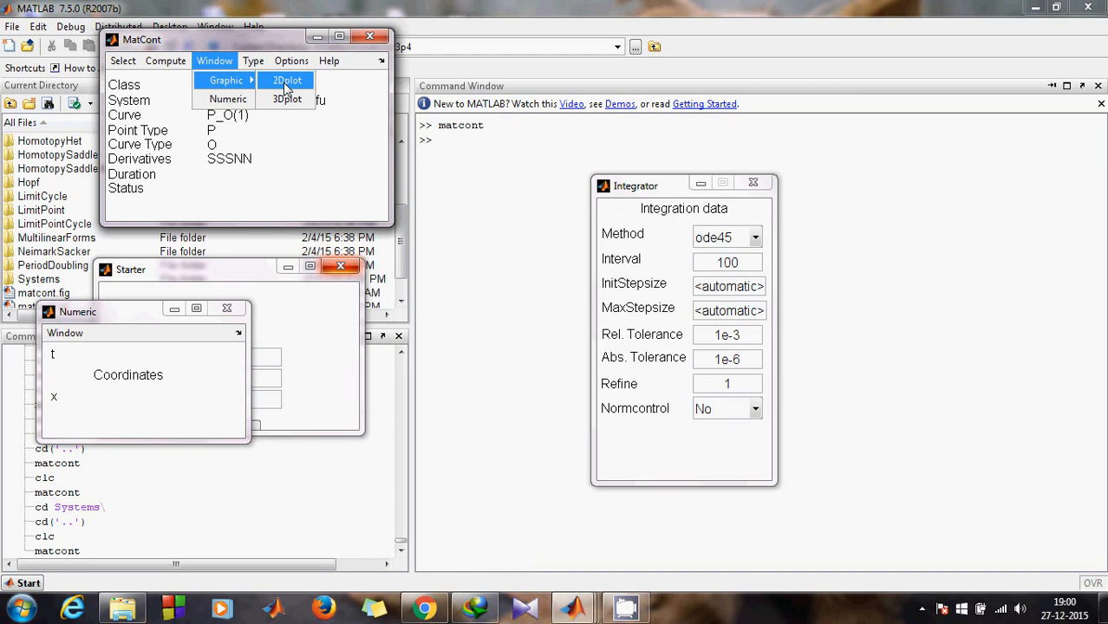
left_click(286, 80)
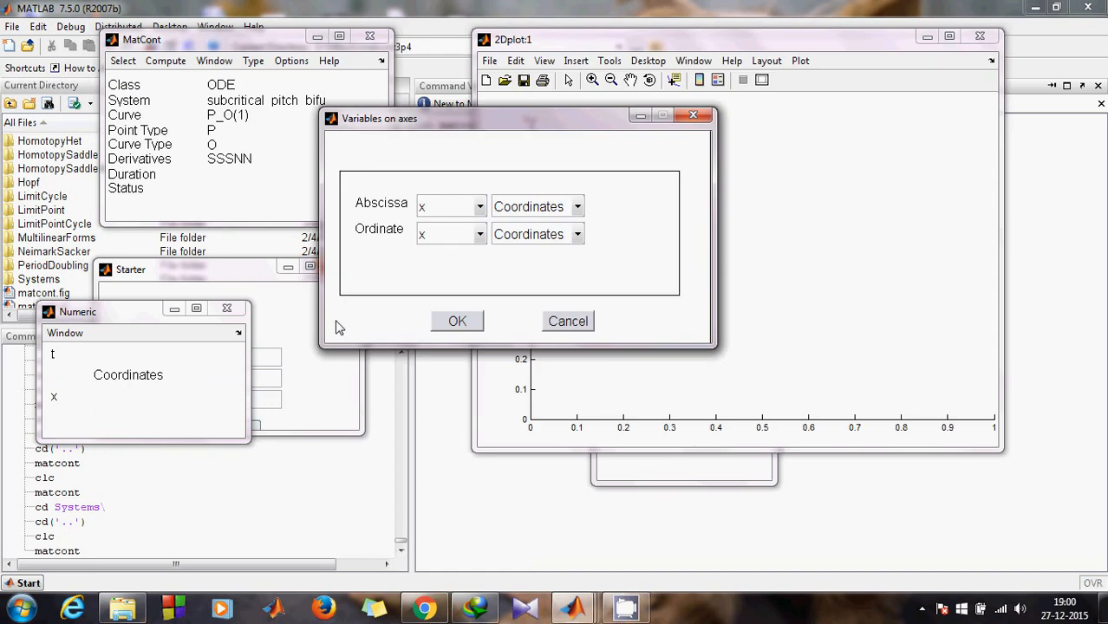
left_click(693, 116)
left_click(519, 240)
left_click(459, 322)
Step: Set the 2D plot to show time t horizontally against x
left_click(767, 60)
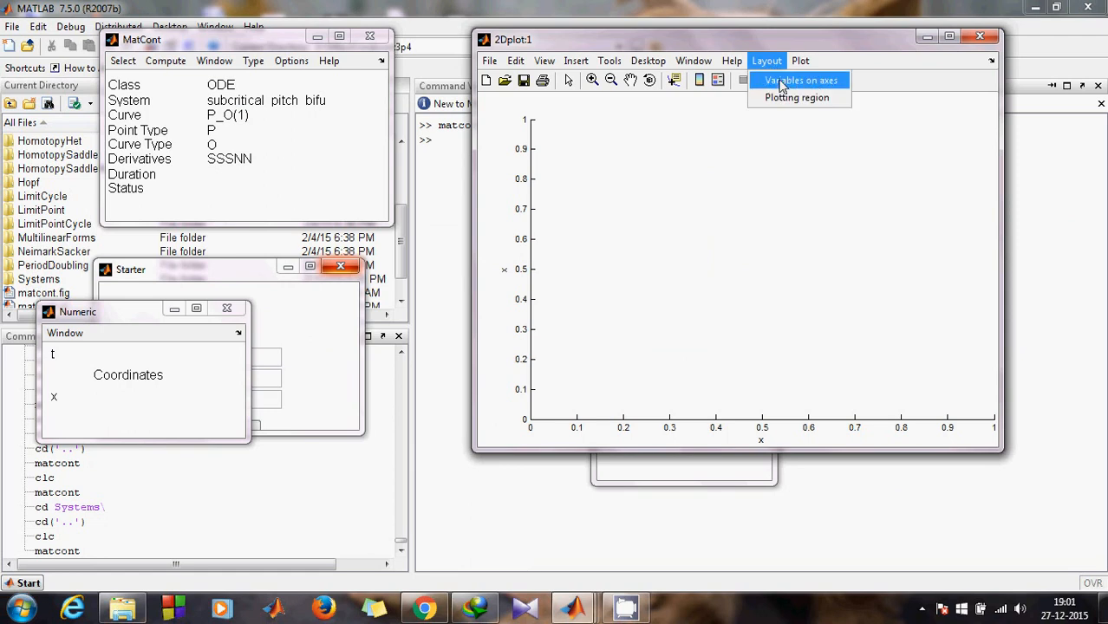
left_click(783, 83)
left_click(577, 207)
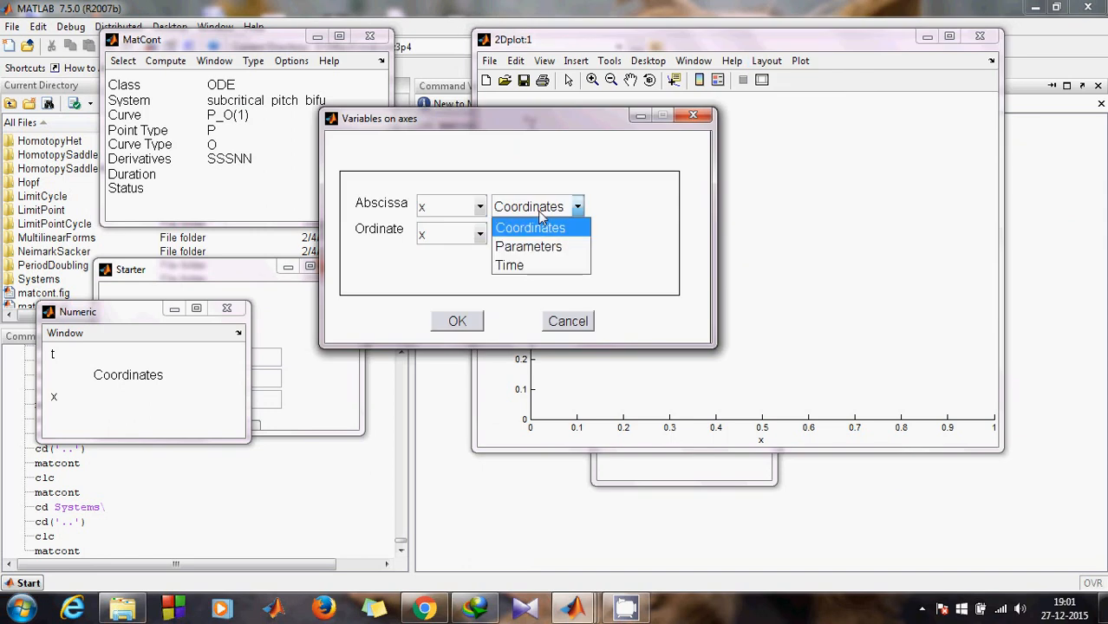
left_click(535, 267)
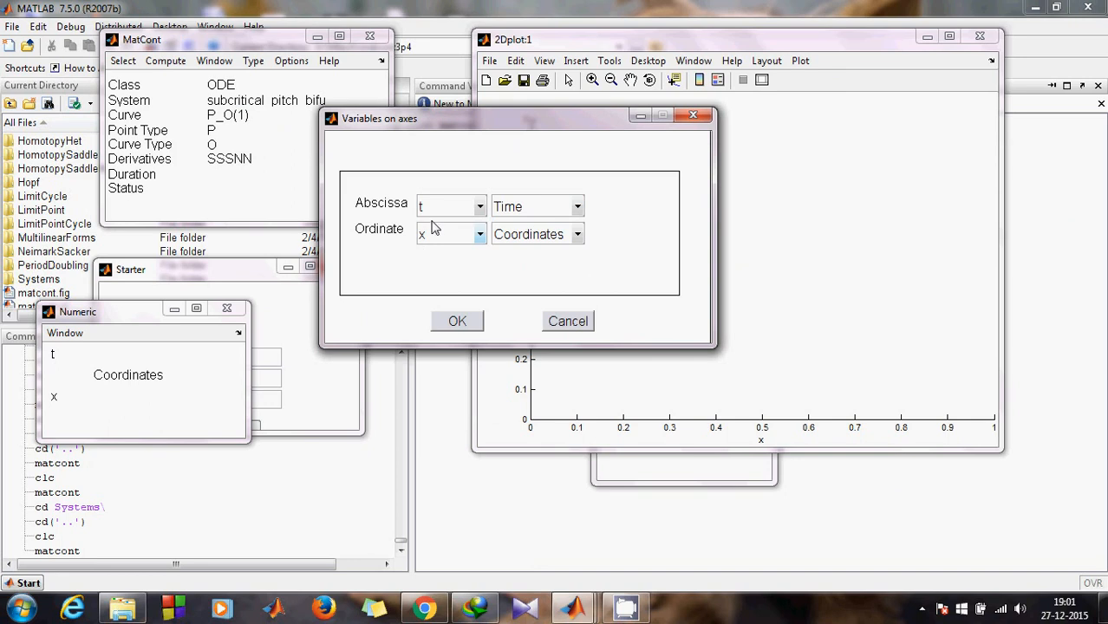
left_click(457, 321)
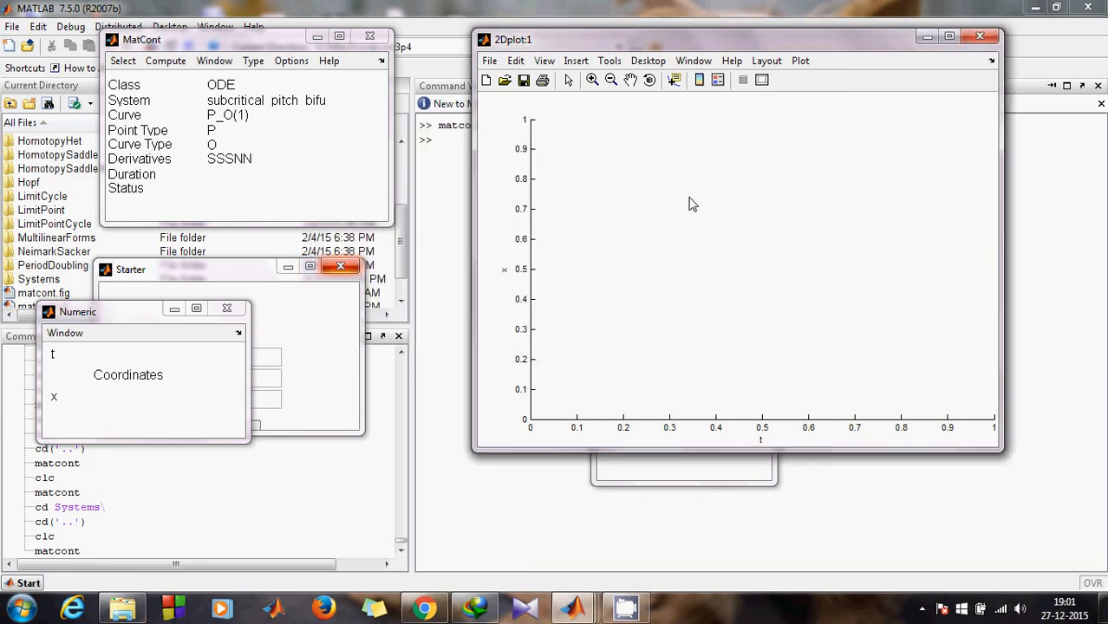
left_click(767, 61)
left_click(766, 103)
Step: Set the plot's horizontal (t) range from -30 to 30
left_click_drag(171, 124, 562, 169)
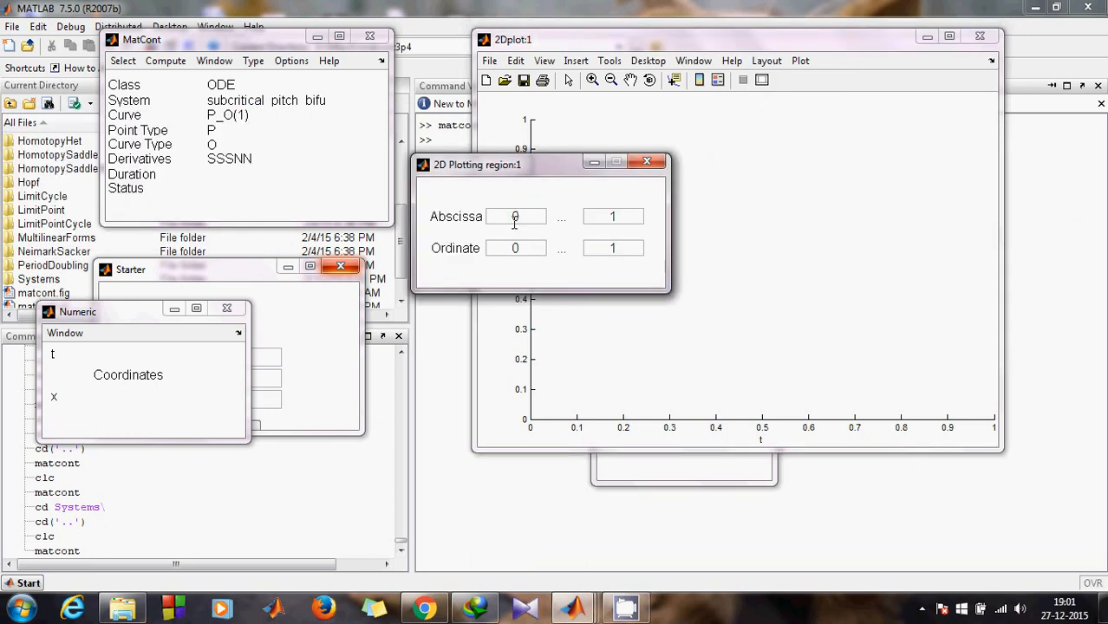
left_click(532, 218)
key("BackSpace")
type("-30")
left_click(616, 217)
key("BackSpace")
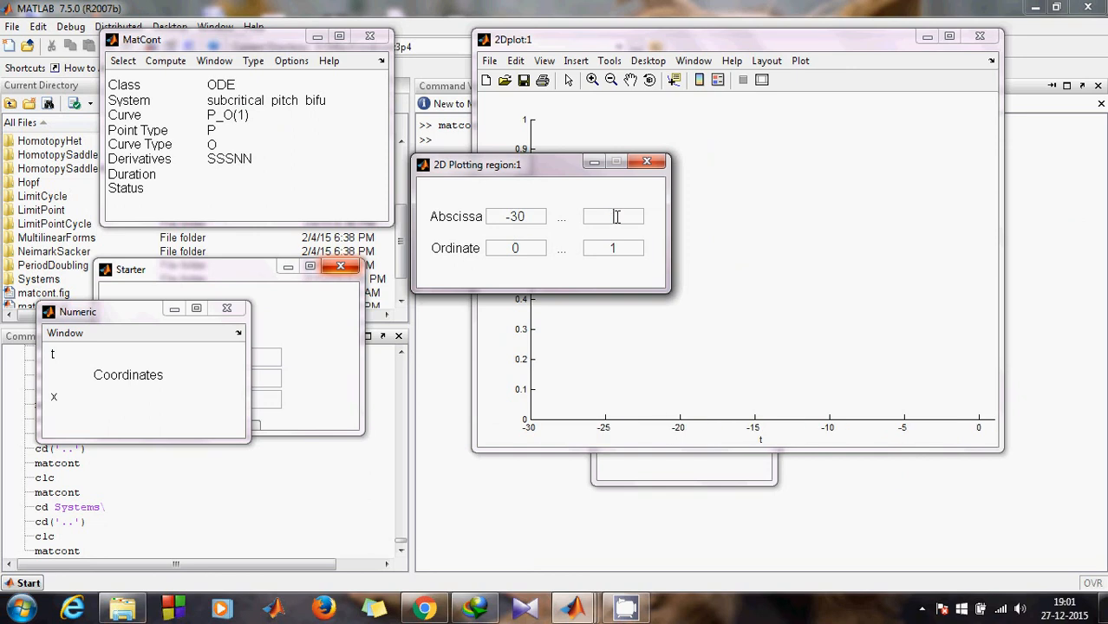
type("30")
Step: Set the vertical (x) range from -40 to 50 and close the plotting region dialog
left_click(529, 250)
key("BackSpace")
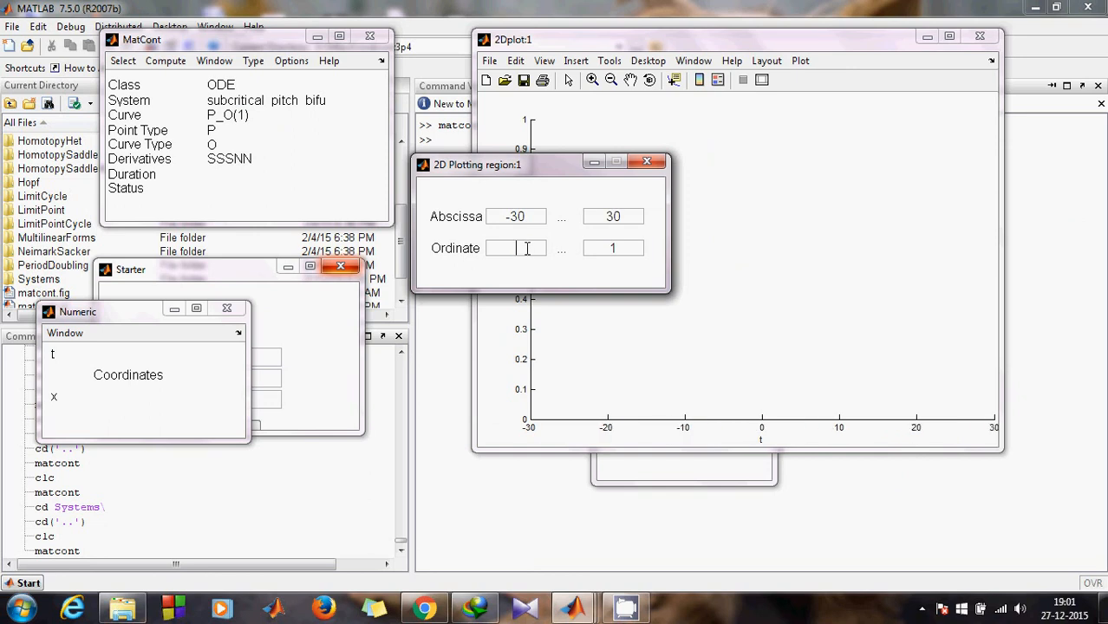
type("-40")
left_click(633, 248)
key("BackSpace")
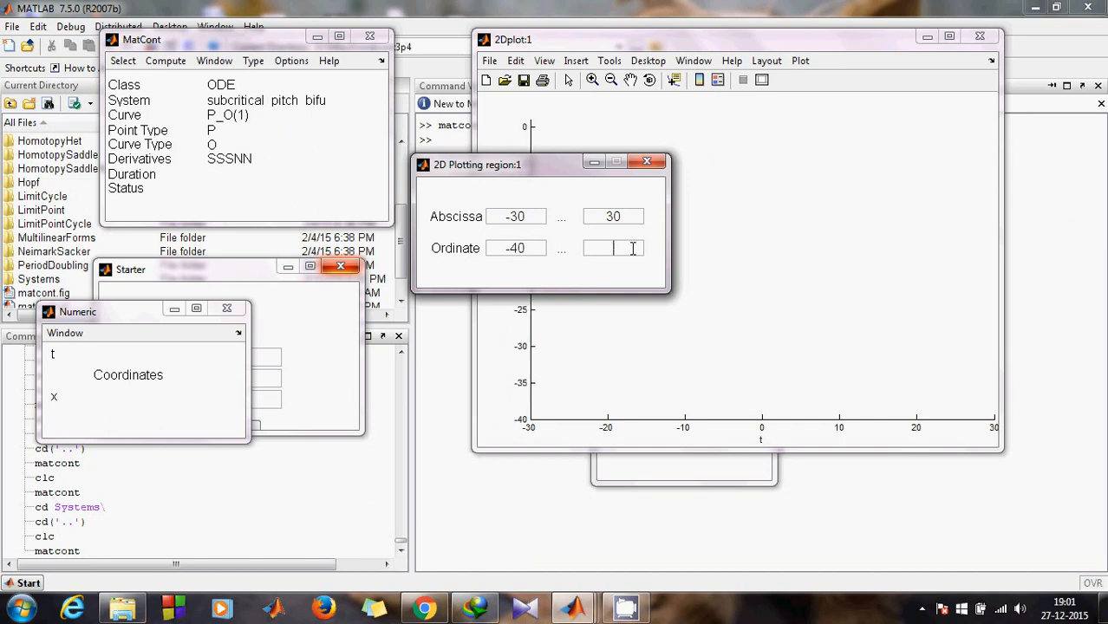
type("50")
key("Return")
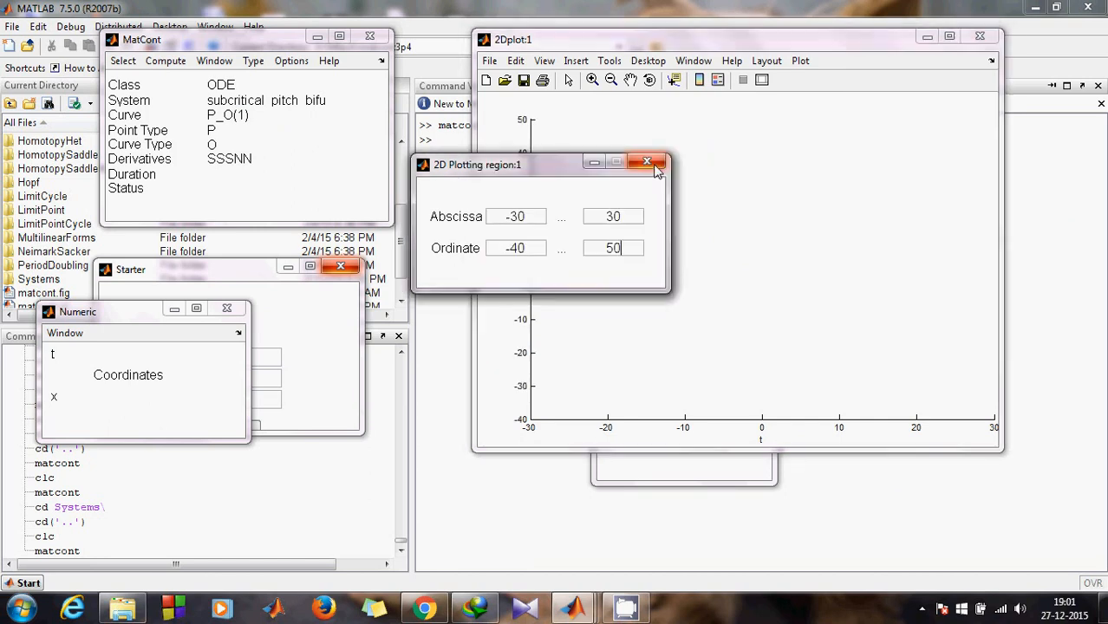
left_click(647, 163)
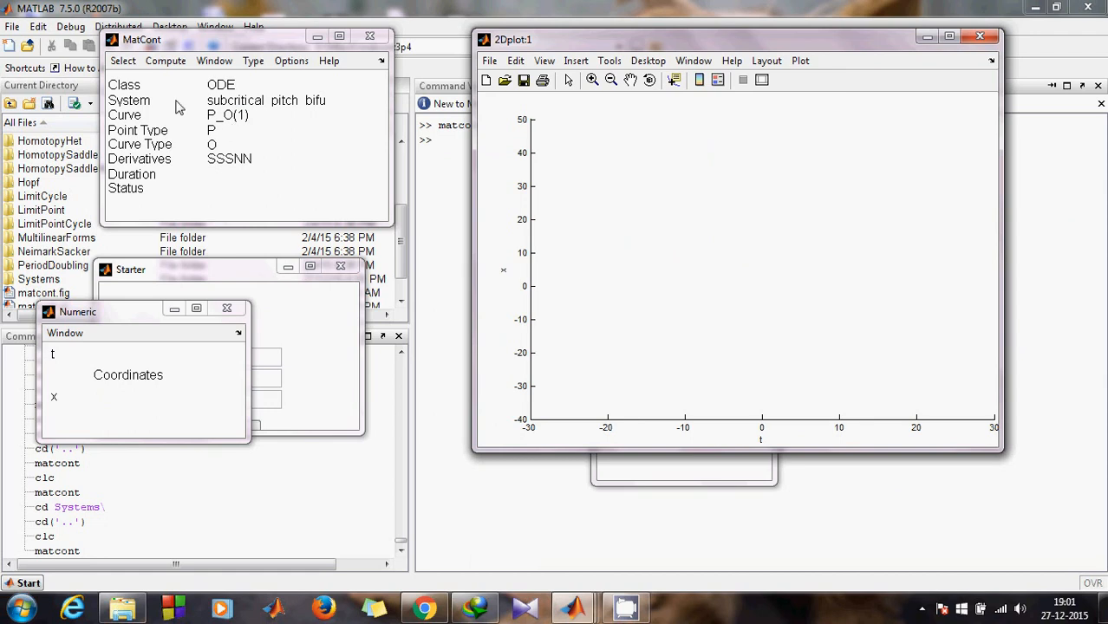
Step: Run the integration forward in time, with the orbit decaying to zero by t=100
left_click(173, 65)
left_click(176, 81)
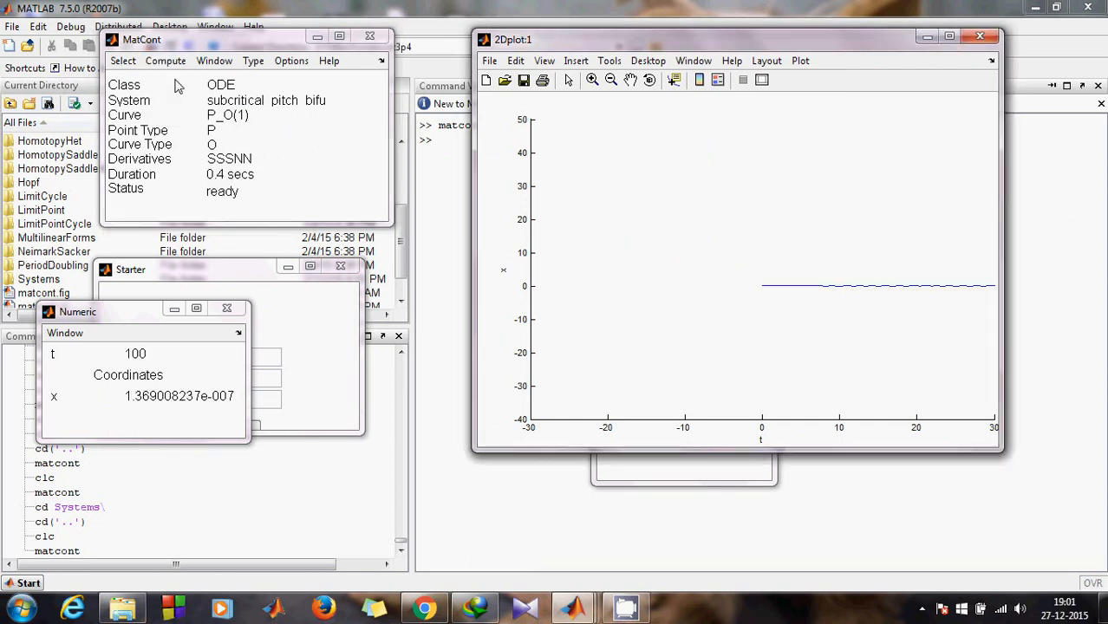
left_click(948, 38)
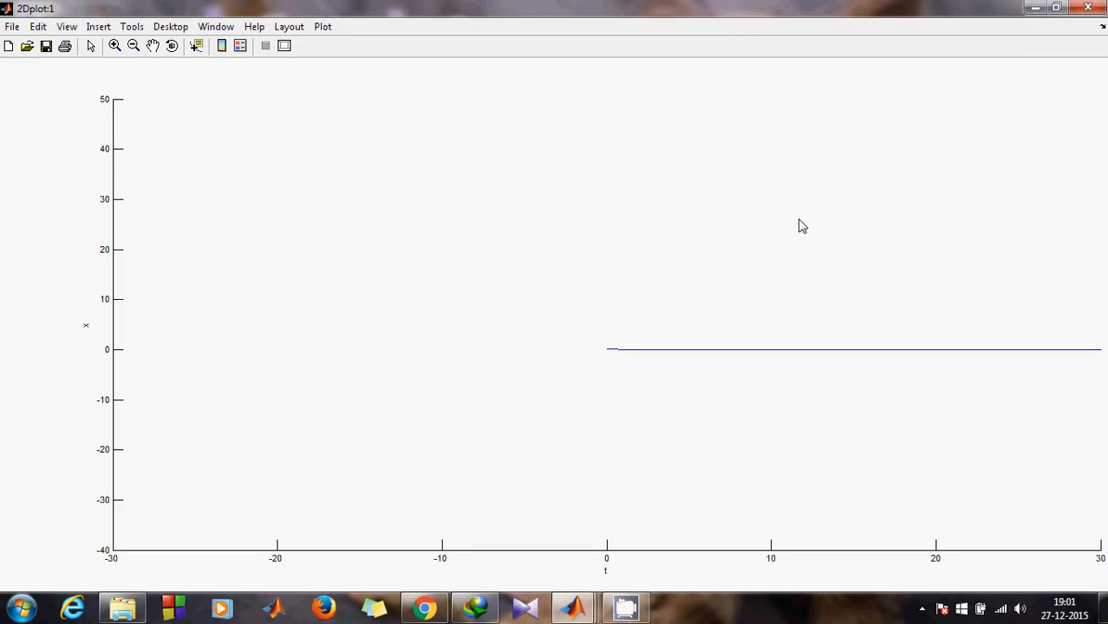
left_click(1056, 7)
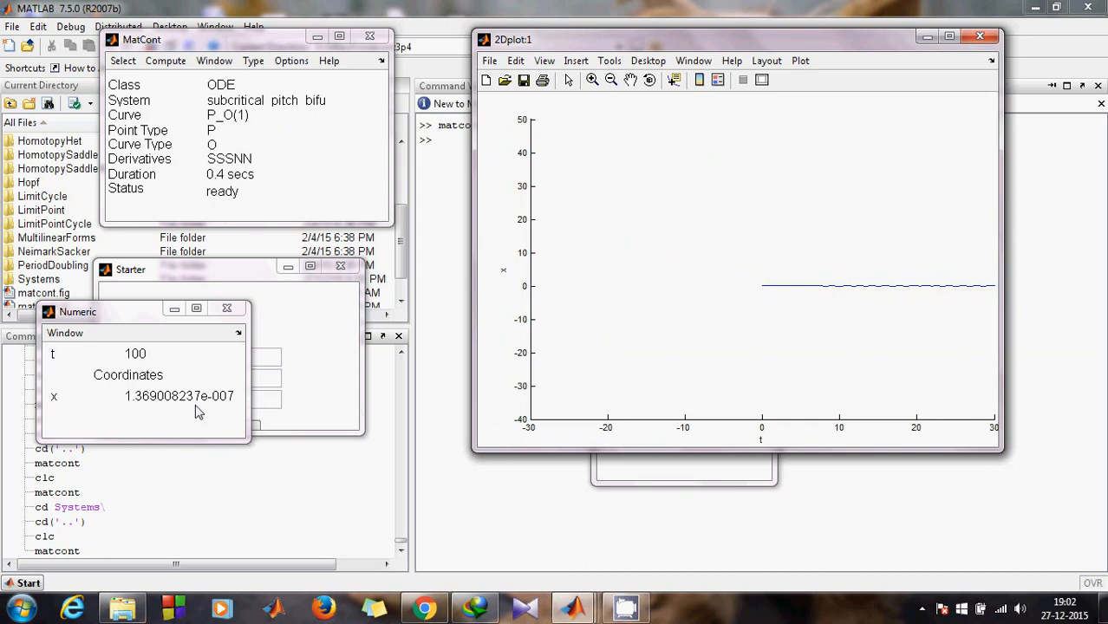
Step: Dismiss the Compute menu without running and open the Select menu for a new initial point
left_click(158, 63)
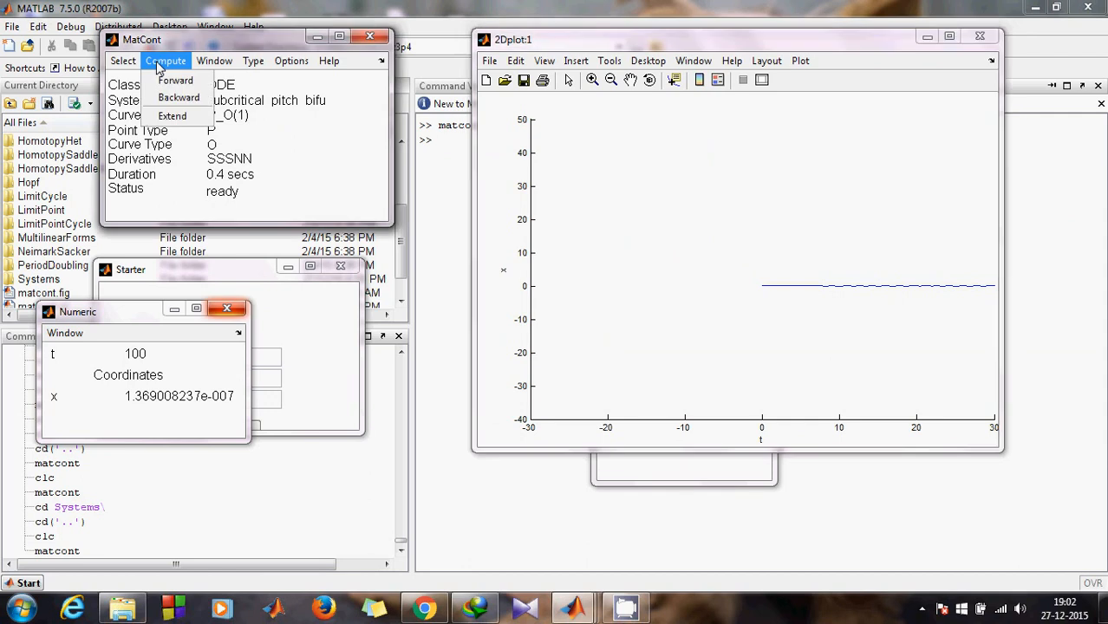
left_click(247, 136)
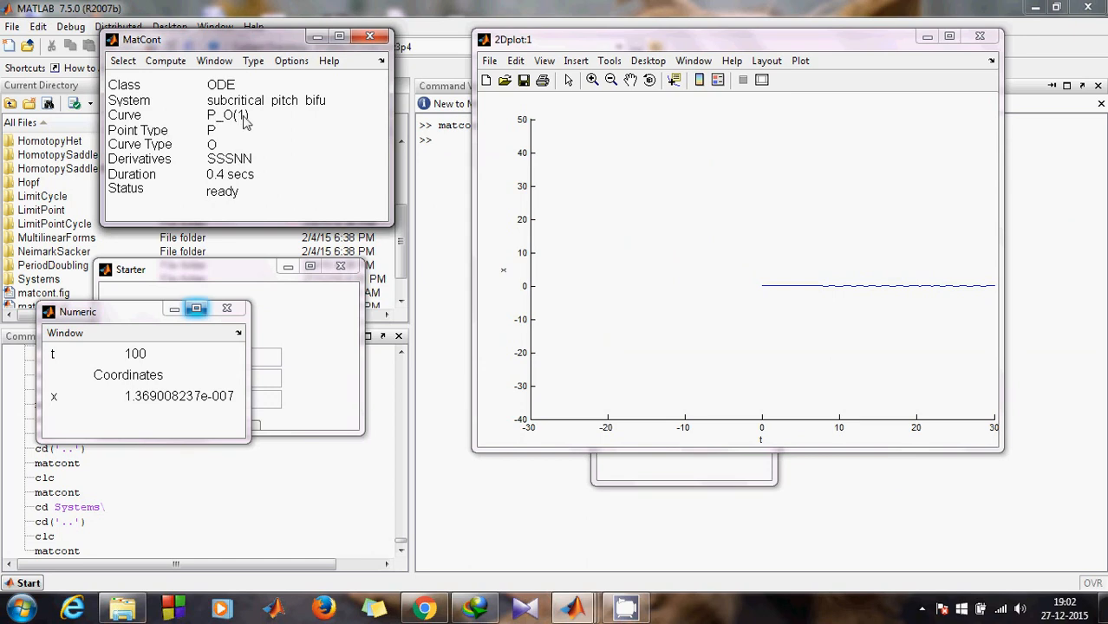
left_click(123, 61)
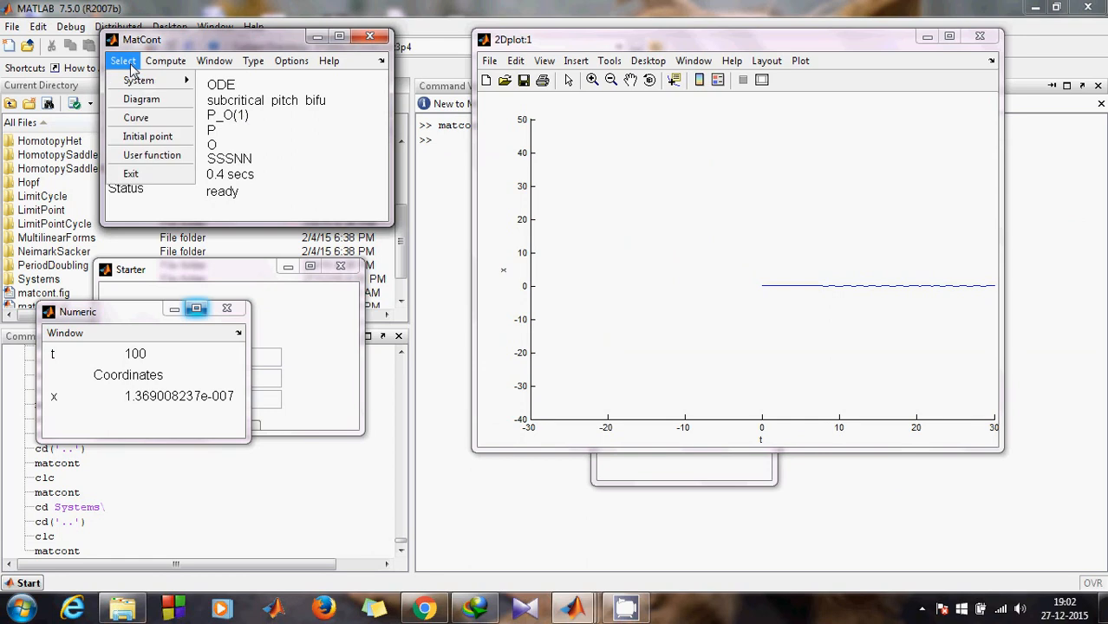
Step: Select the orbit's last stored point (point 99) as the new starting point
left_click(144, 139)
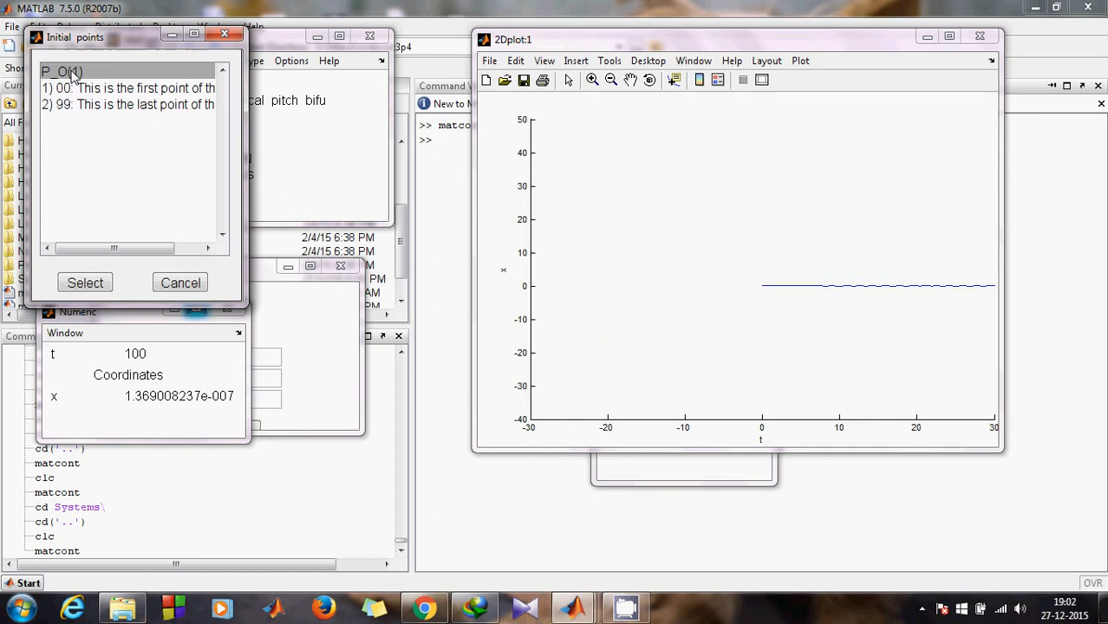
left_click(144, 105)
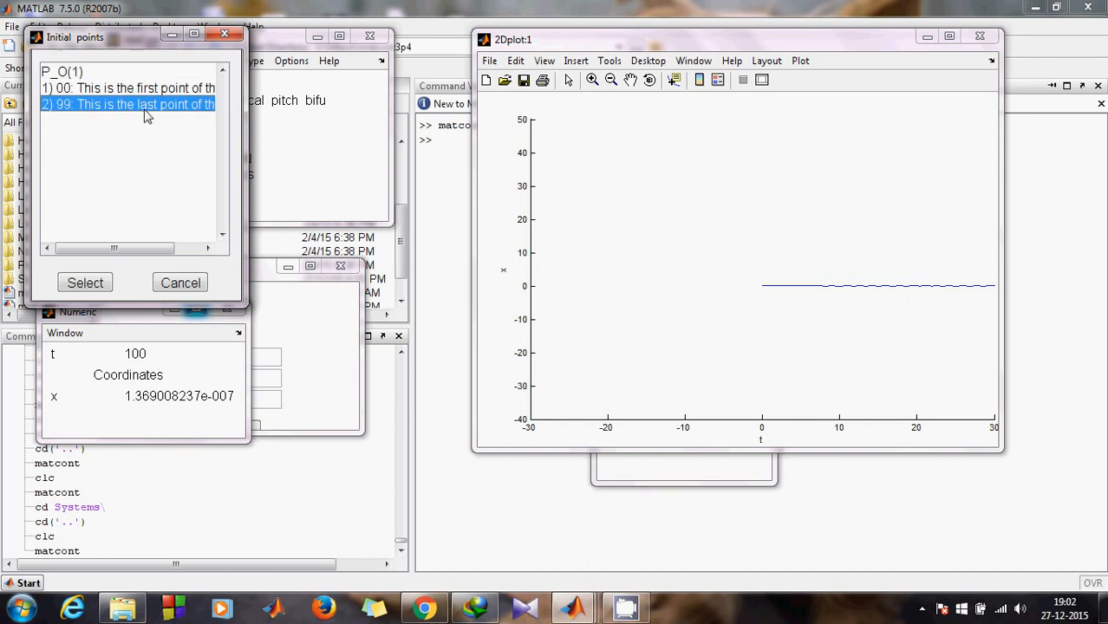
left_click(85, 283)
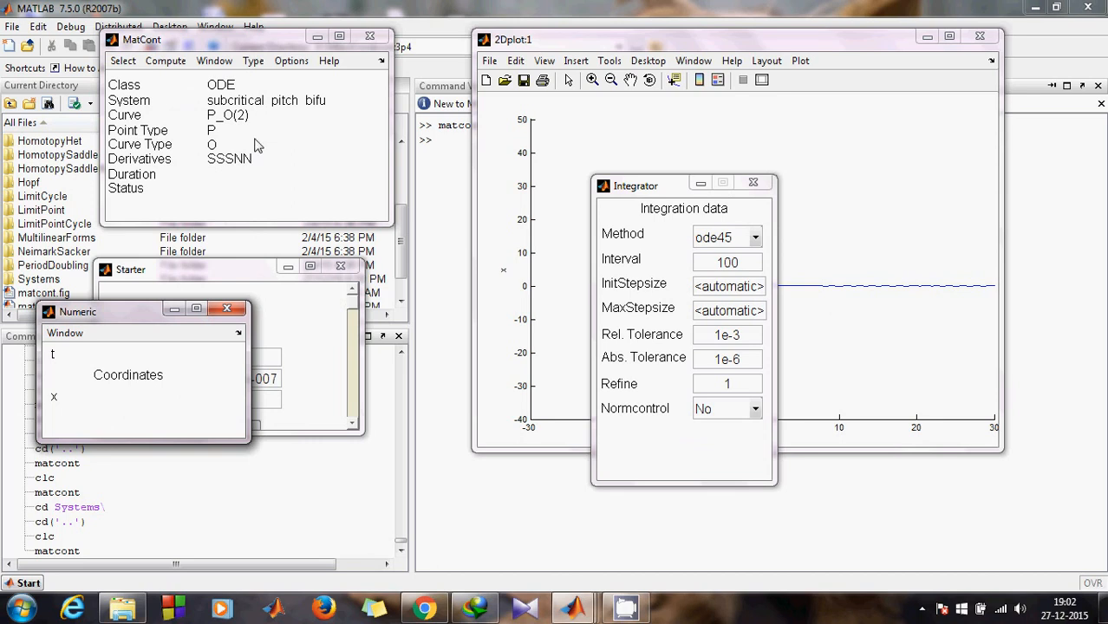
left_click(242, 119)
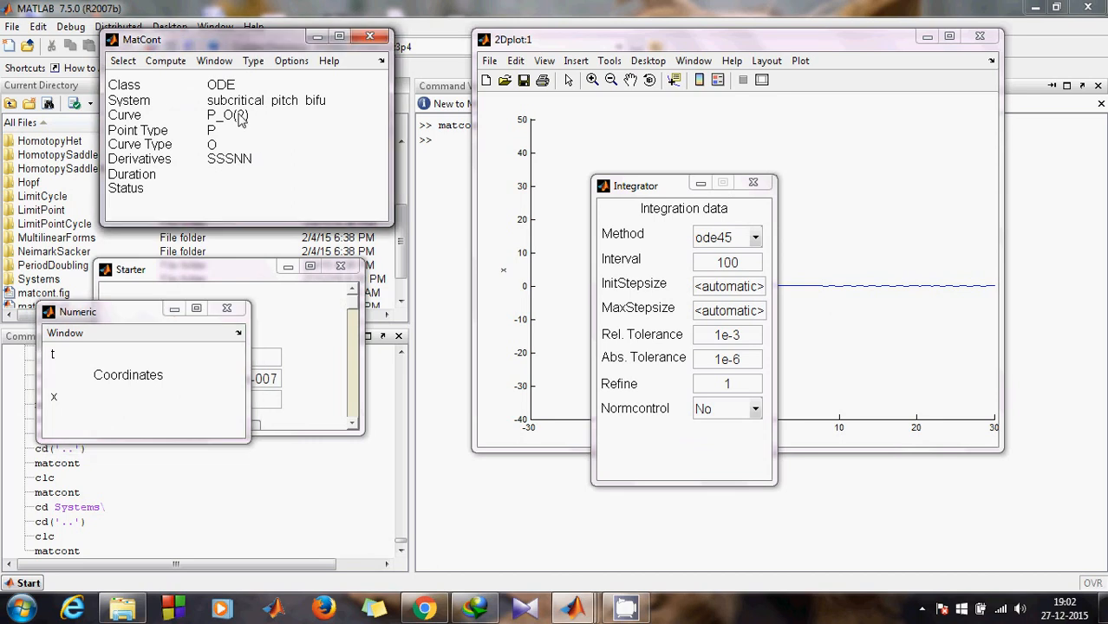
Step: Make the starting point an equilibrium with r as the free parameter
left_click(254, 62)
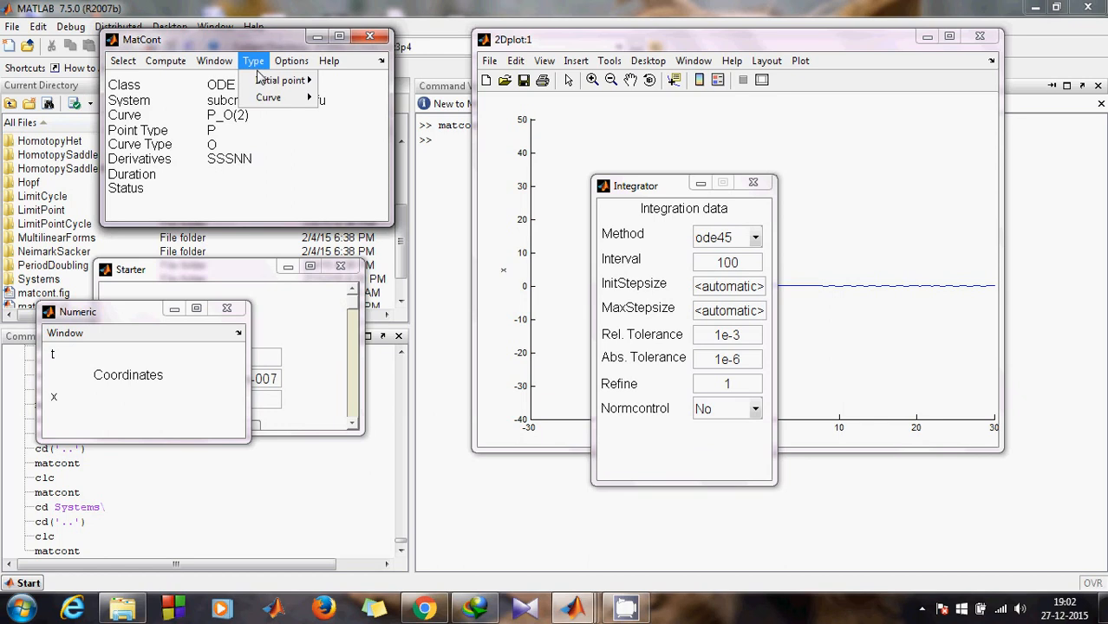
mouse_move(282, 80)
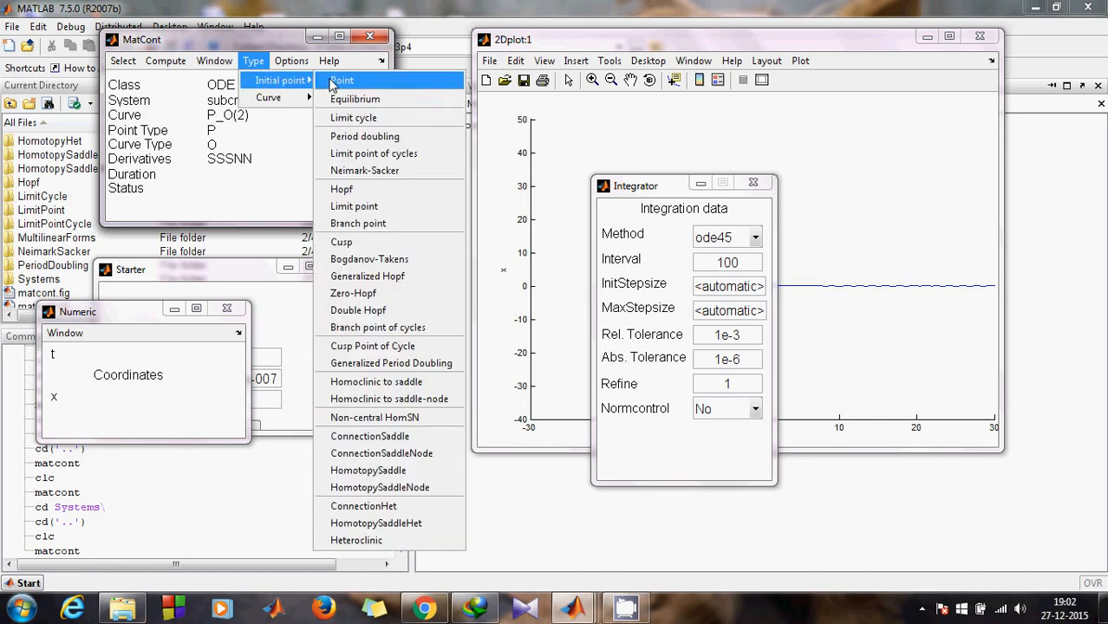
left_click(353, 99)
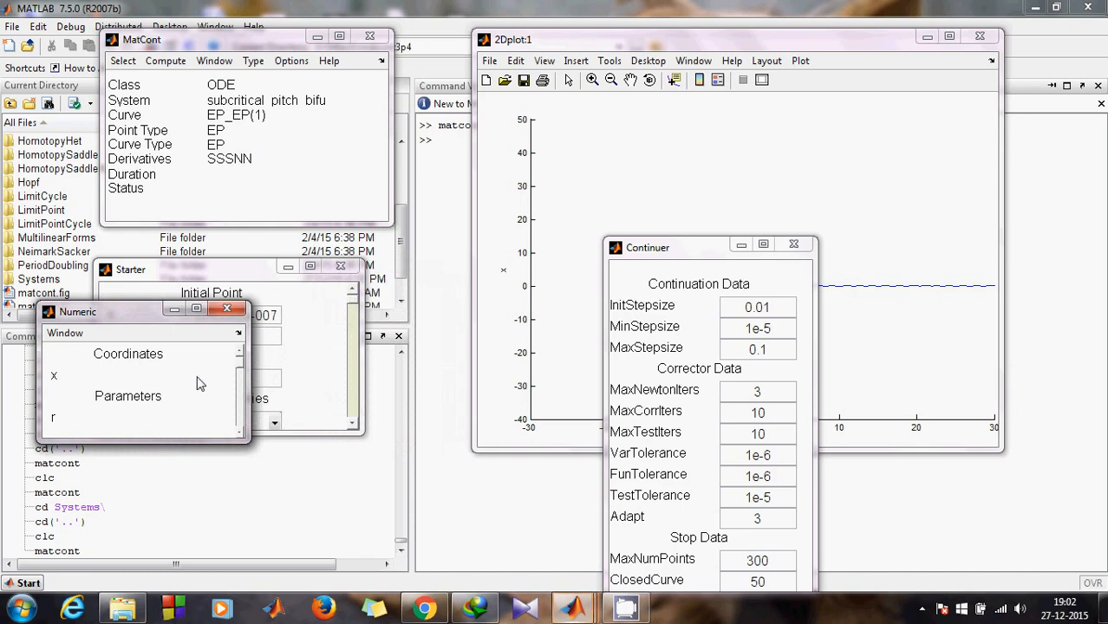
left_click_drag(271, 267, 421, 253)
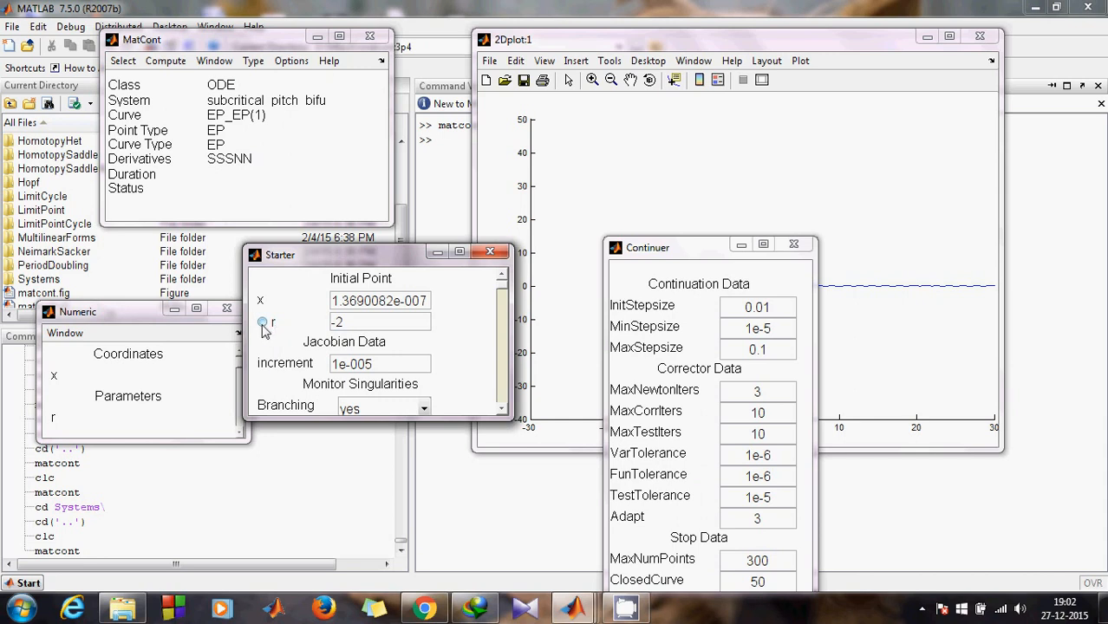
left_click(263, 324)
left_click(626, 70)
left_click(766, 62)
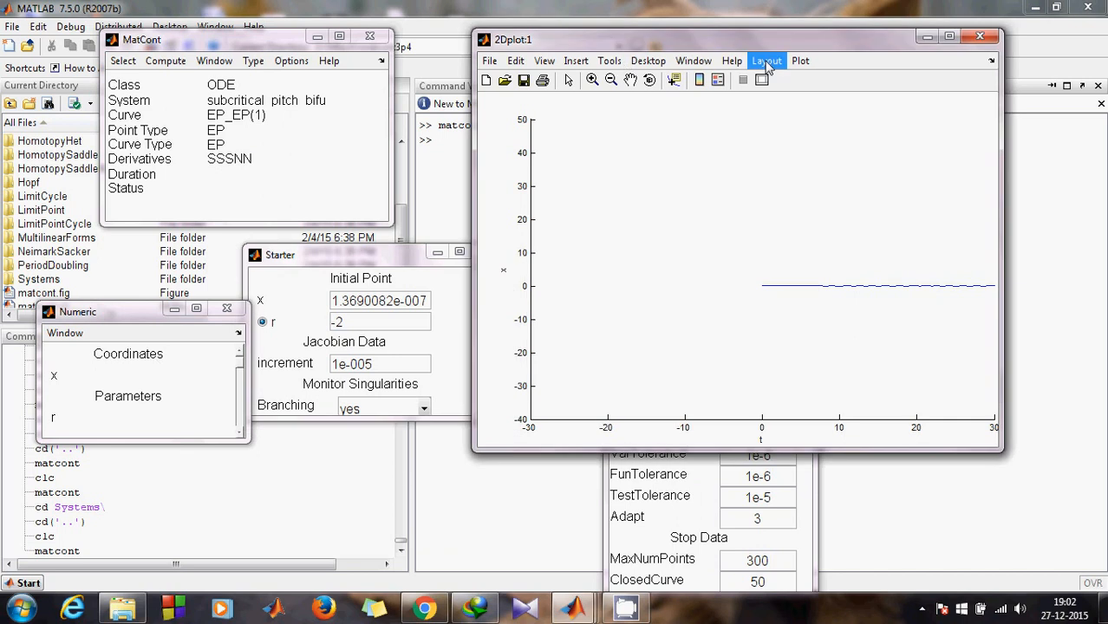
Step: Put parameter r on the 2D plot's horizontal axis, keeping x vertical
left_click(768, 66)
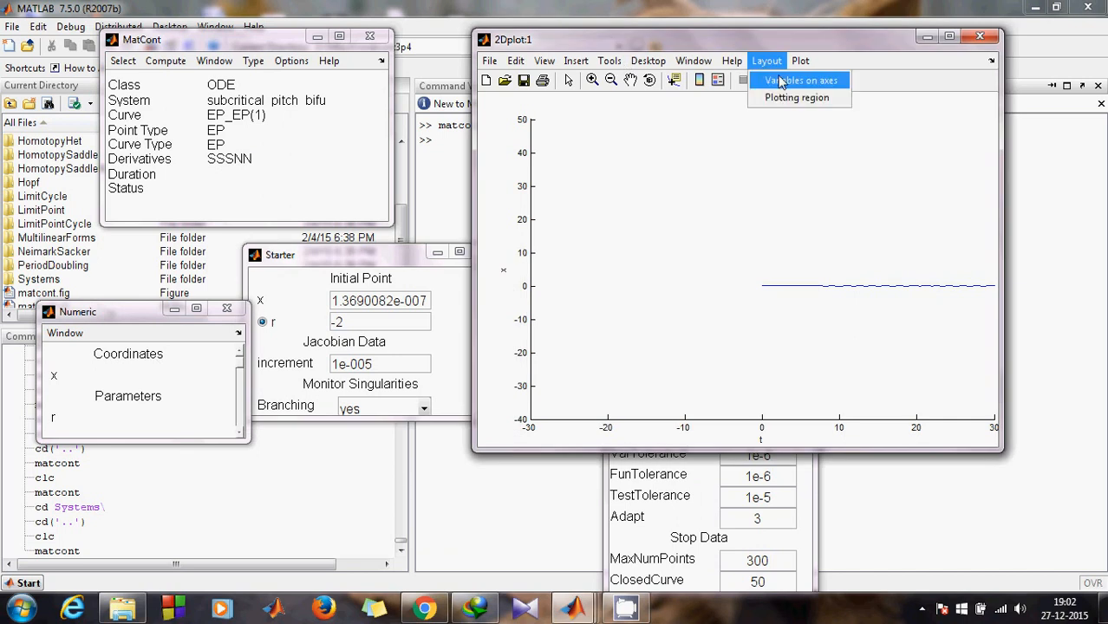
left_click(782, 81)
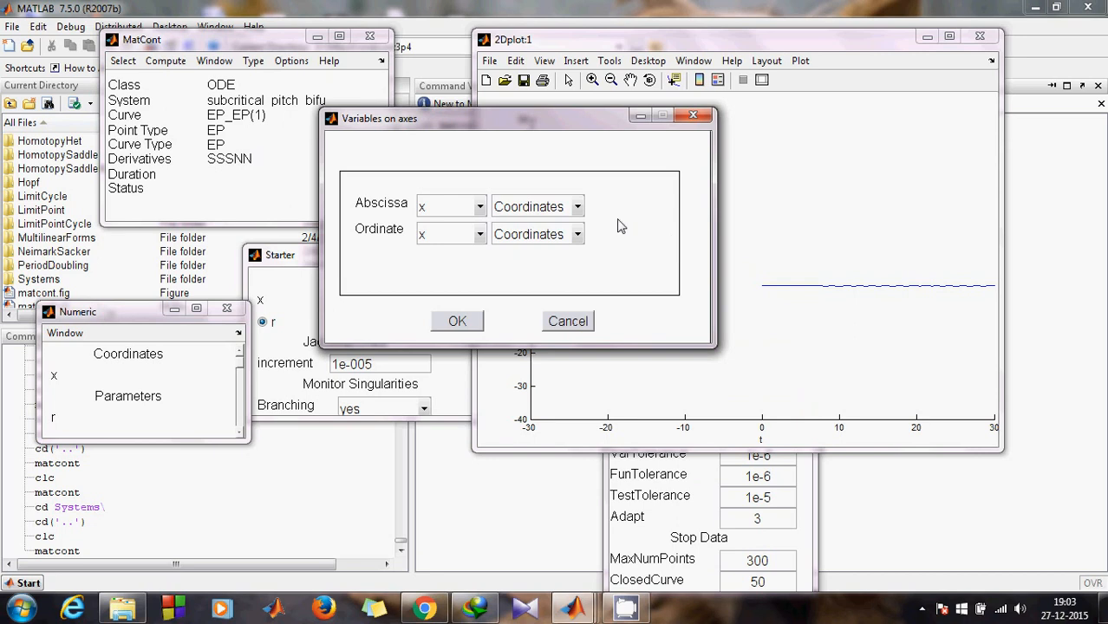
left_click(576, 207)
left_click(528, 247)
left_click(475, 328)
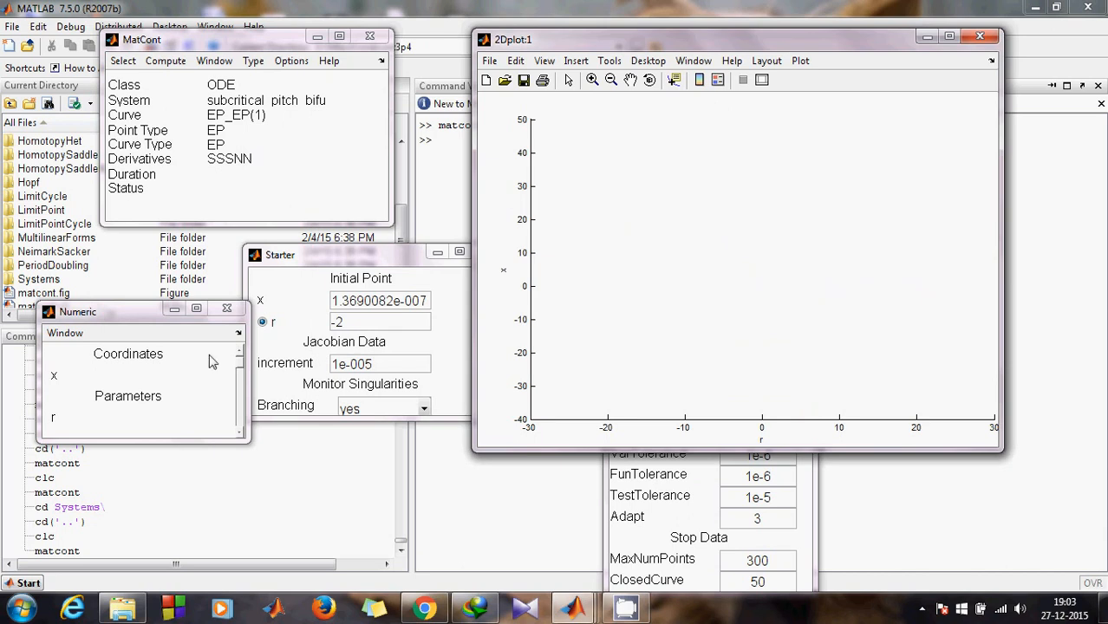
Step: Add the eigenvalues Re[1] and Im[1] to the Numeric window's readout
left_click(54, 337)
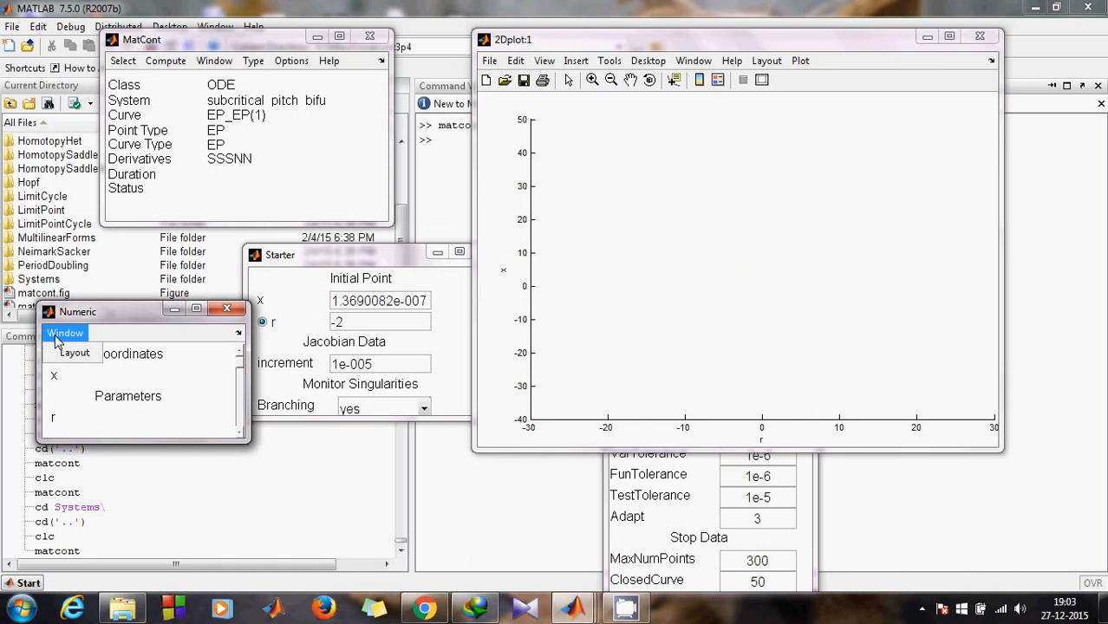
left_click(62, 352)
left_click_drag(504, 373, 505, 295)
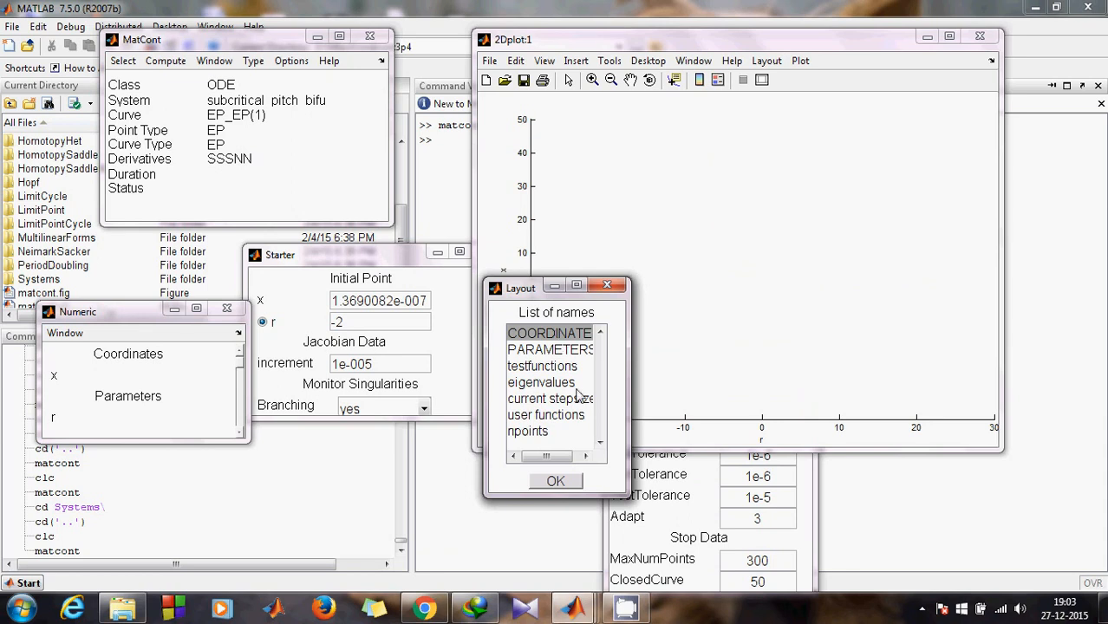
left_click(553, 383)
left_click(556, 481)
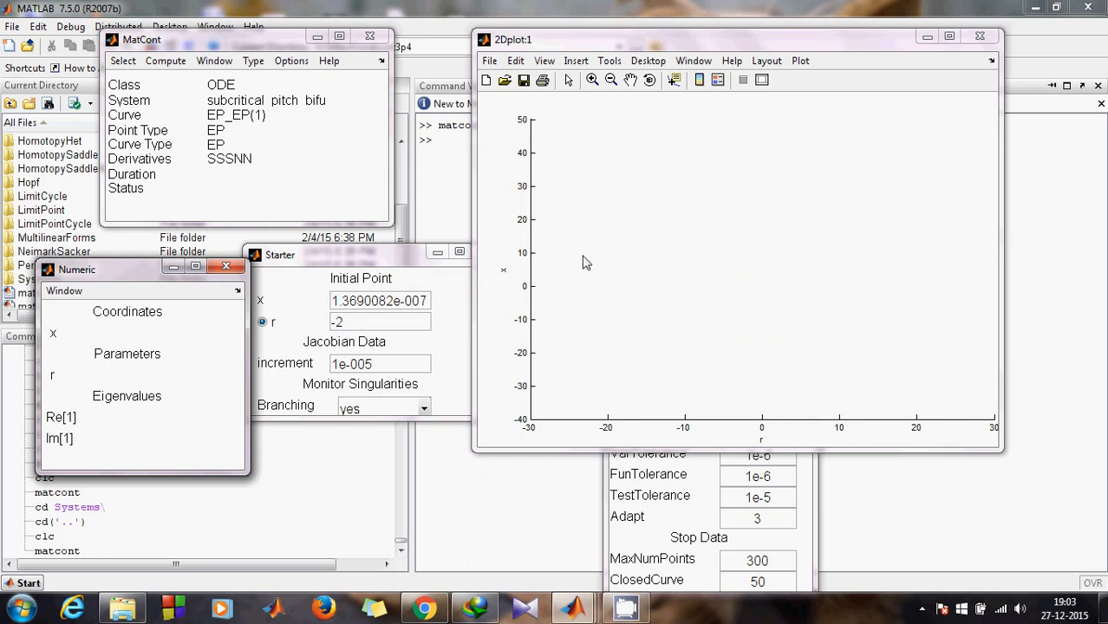
left_click(208, 167)
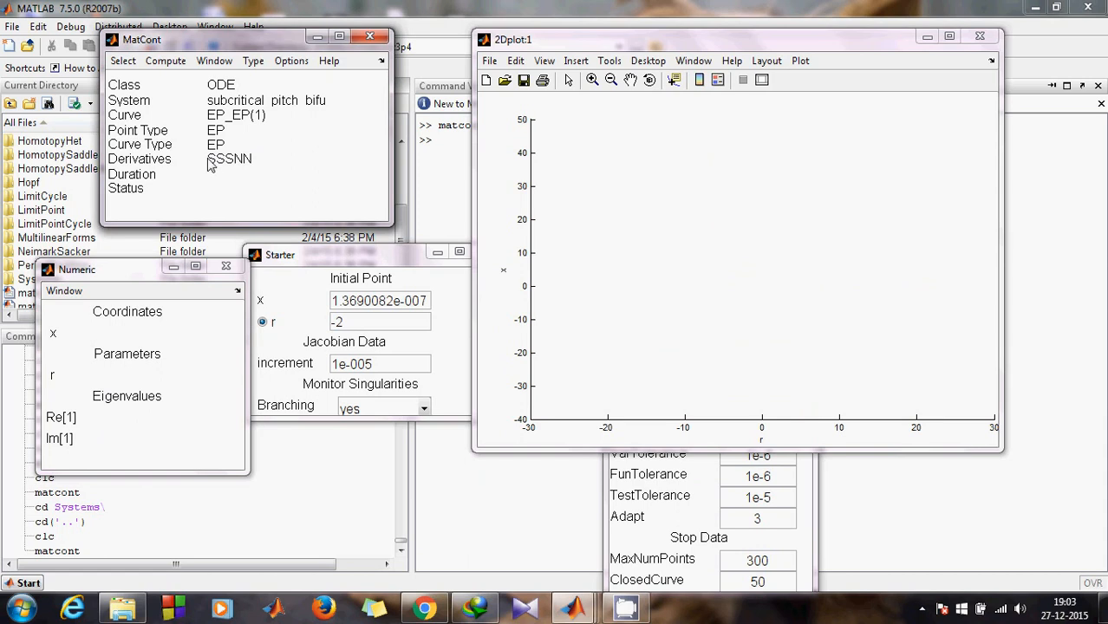
Step: Run the equilibrium continuation forward, reaching r≈-28.33, x≈-5.32 and detecting BP near the origin
left_click(175, 62)
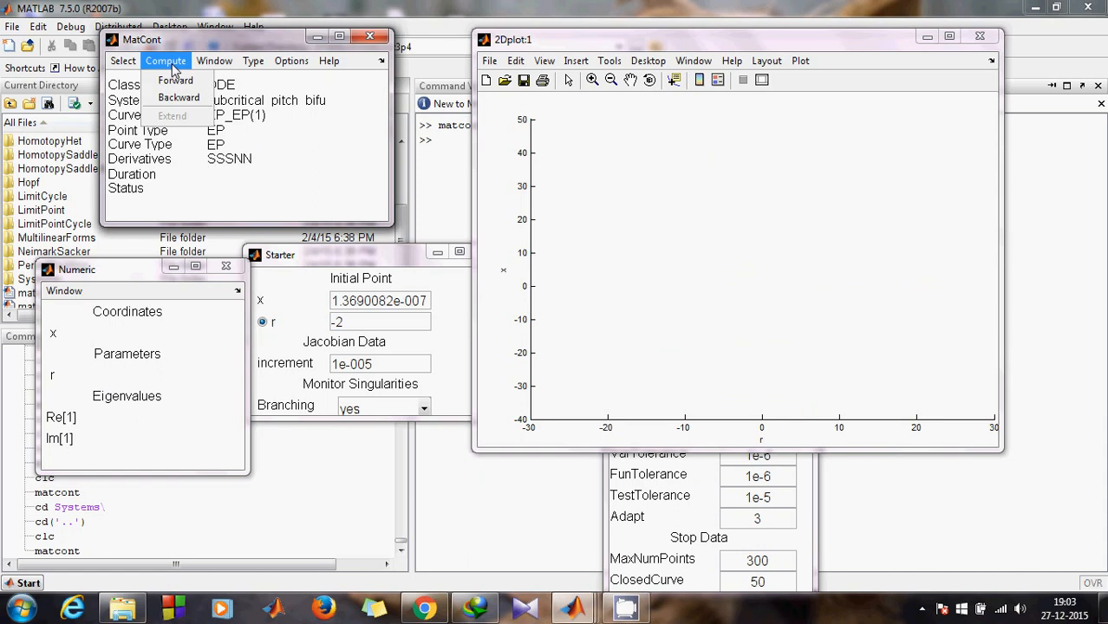
left_click(177, 80)
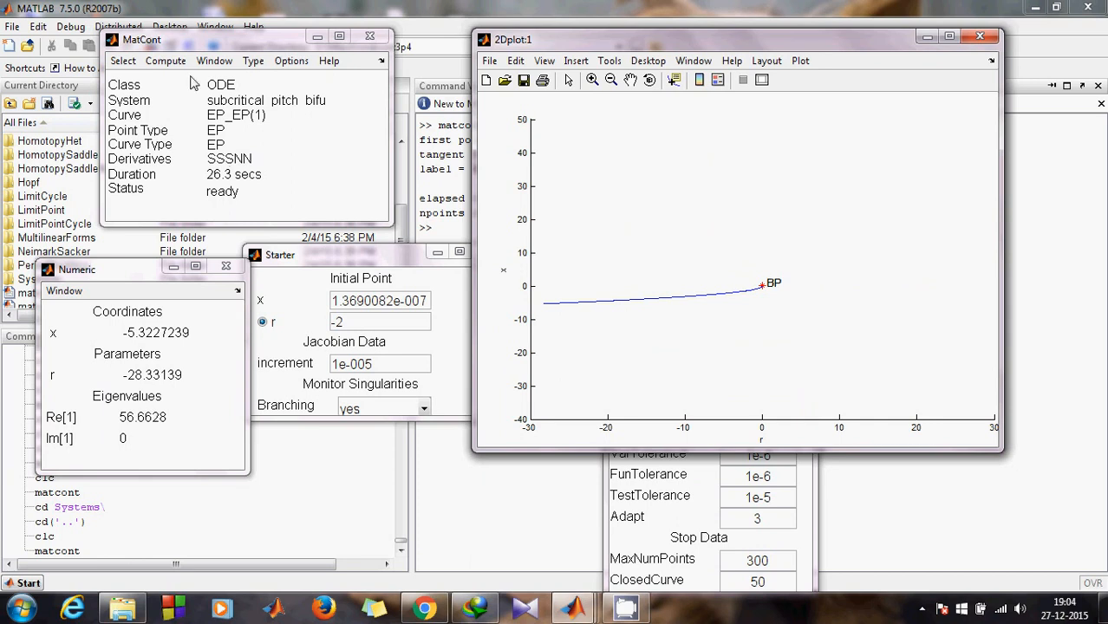
left_click(166, 60)
left_click(177, 66)
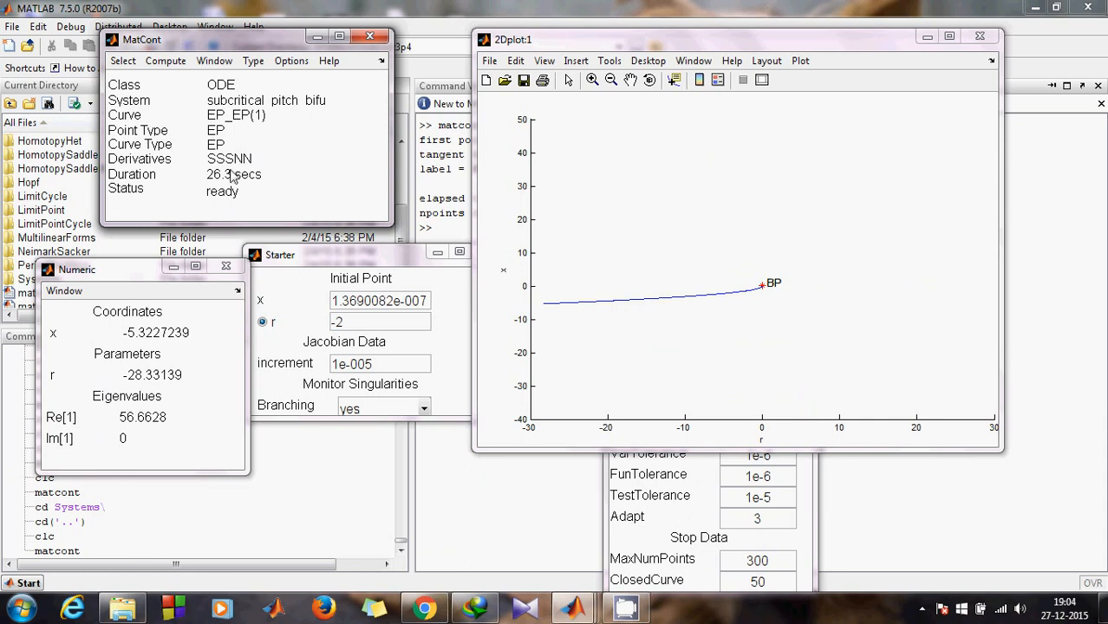
left_click(166, 61)
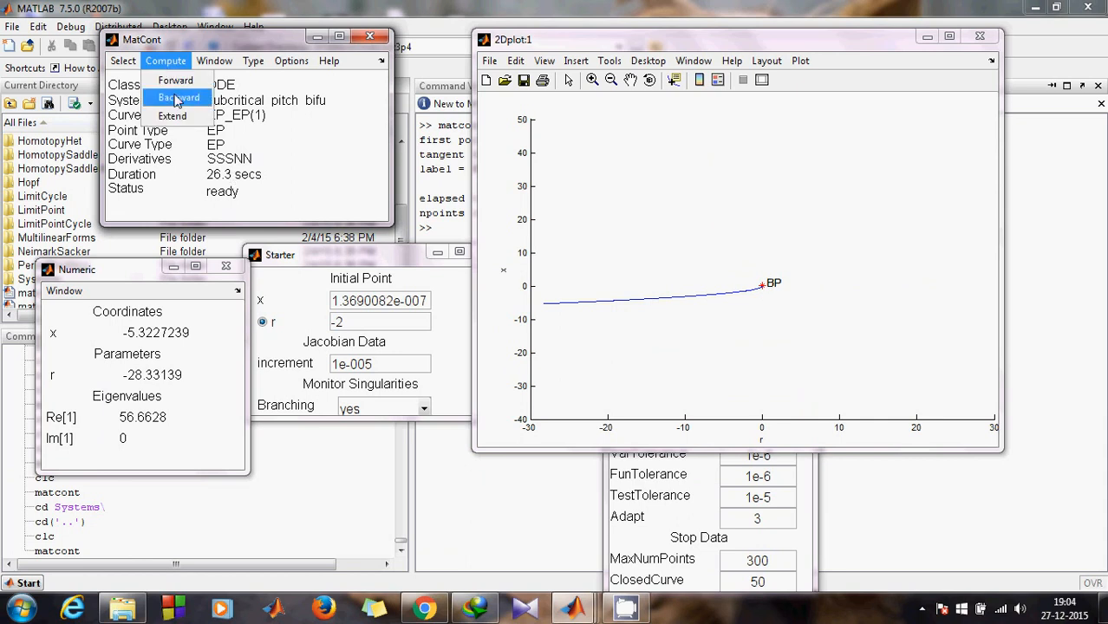
Step: Continue the branch backward to trace the mirror branch to x≈5.33, r≈-28.43, then return to MATLAB
left_click(177, 98)
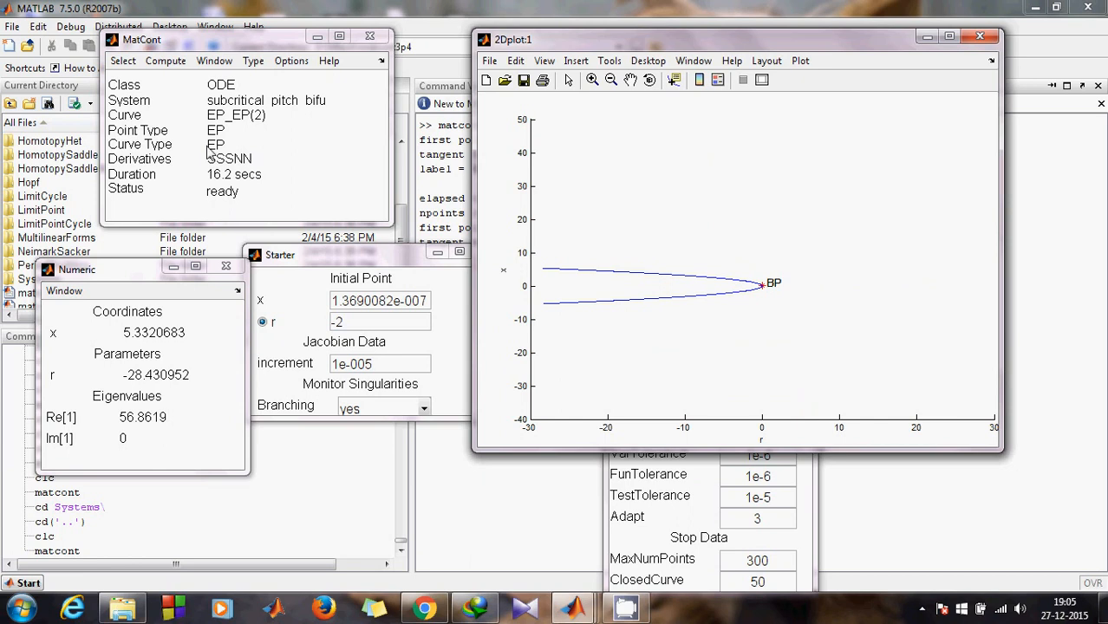
left_click(523, 7)
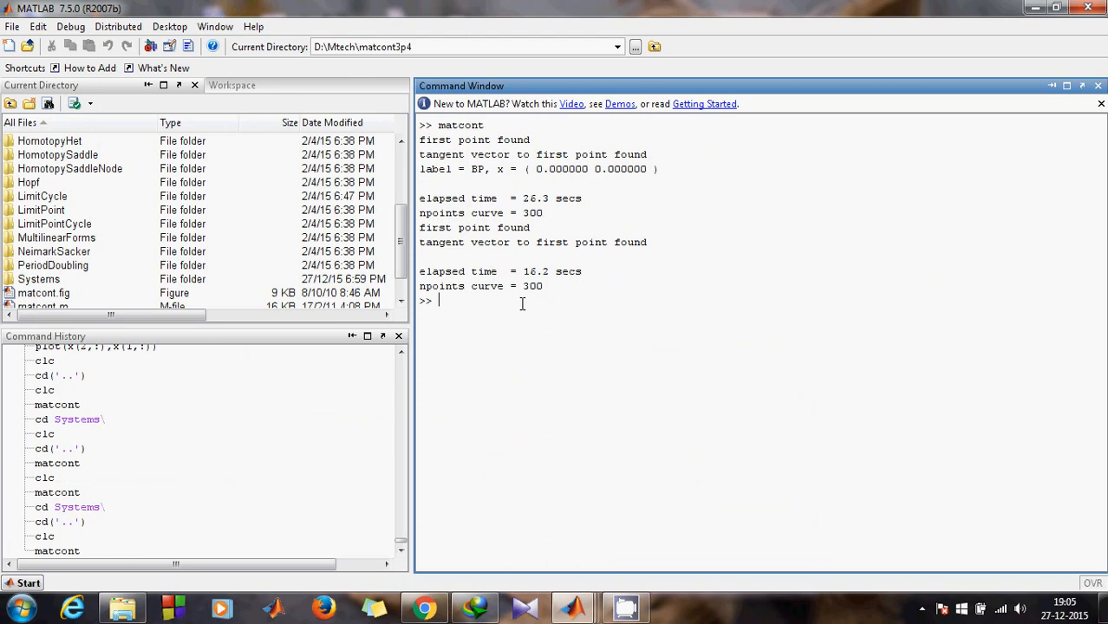
Step: Change MATLAB's current folder to Systems\subcritical_pitch_bifu\diagram with a cd command
type("cd Systems\\subcr")
key("Tab")
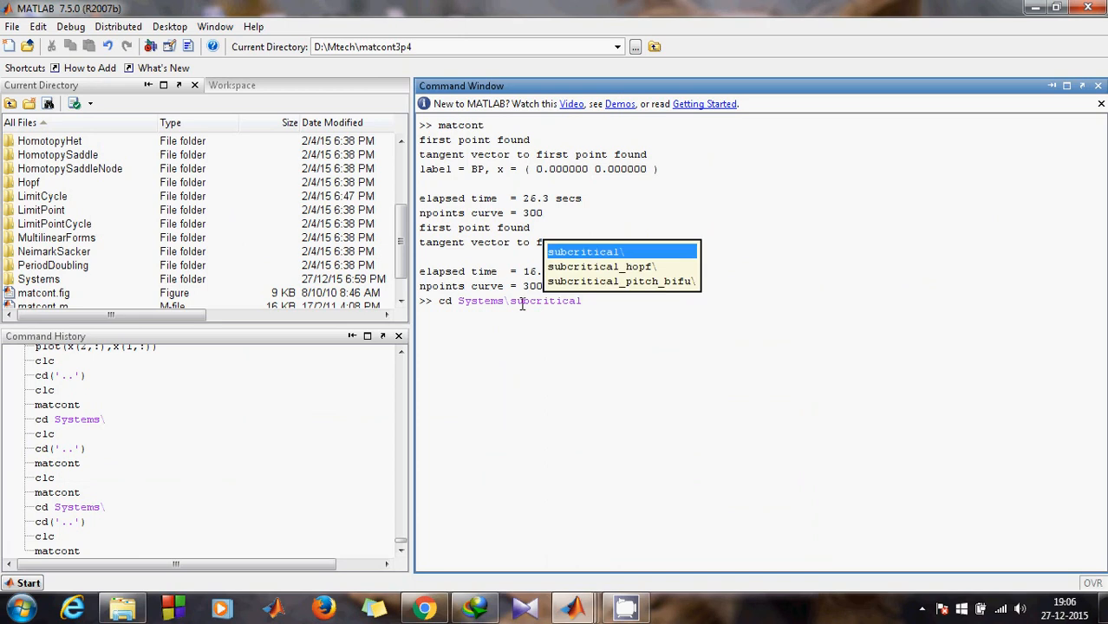
key("Down")
key("Down")
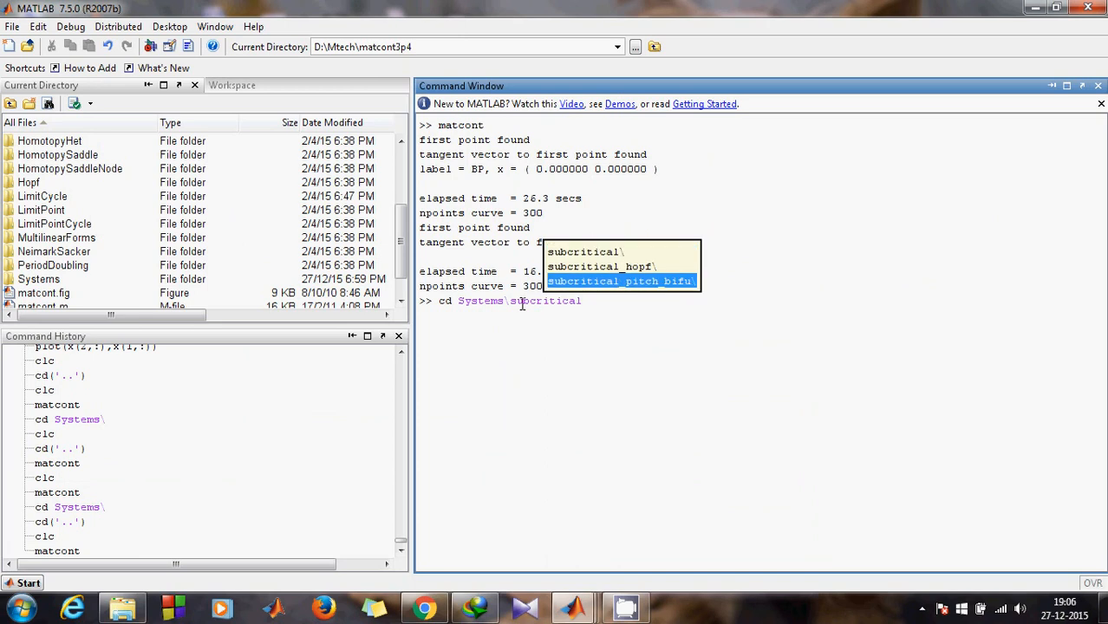
key("Return")
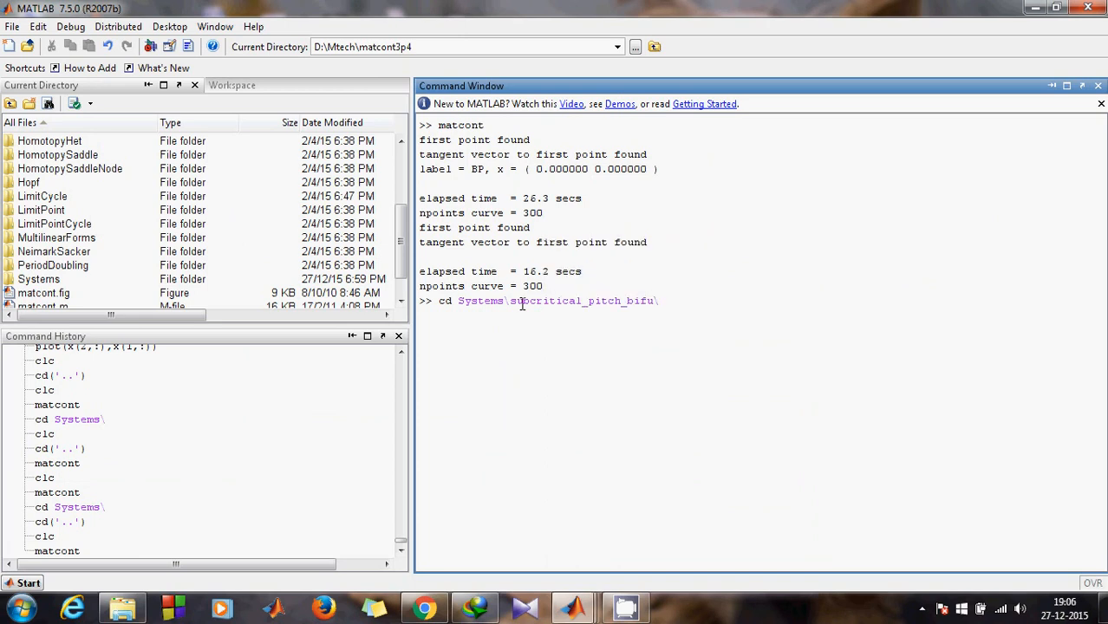
type("dia")
key("Tab")
key("Return")
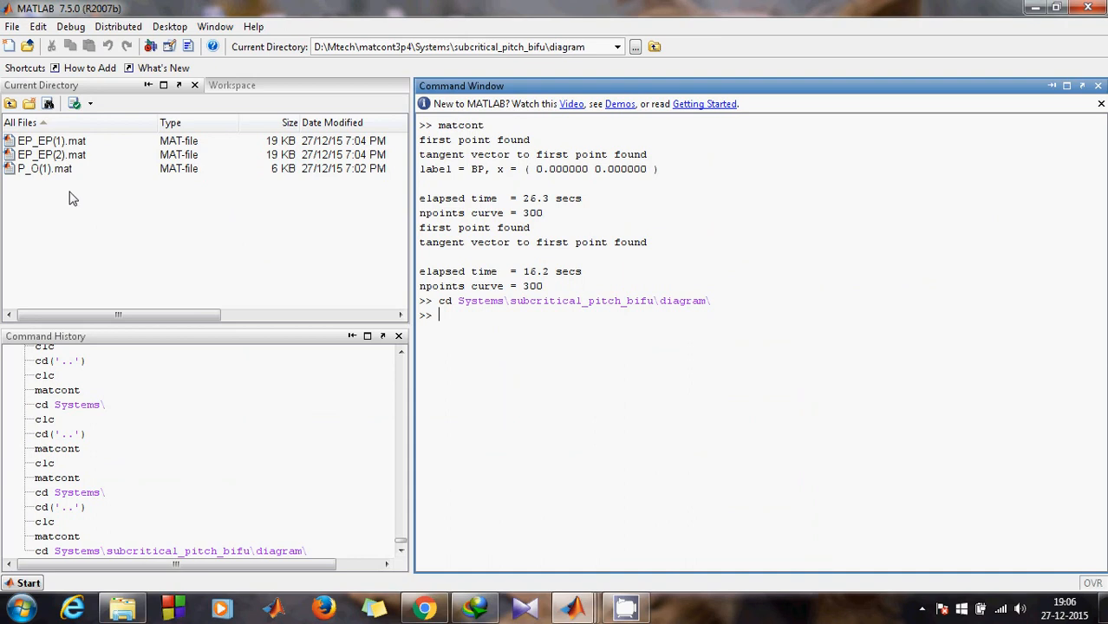
Step: Rename EP_EP(1).mat to sub1.mat in the Current Directory
right_click(49, 144)
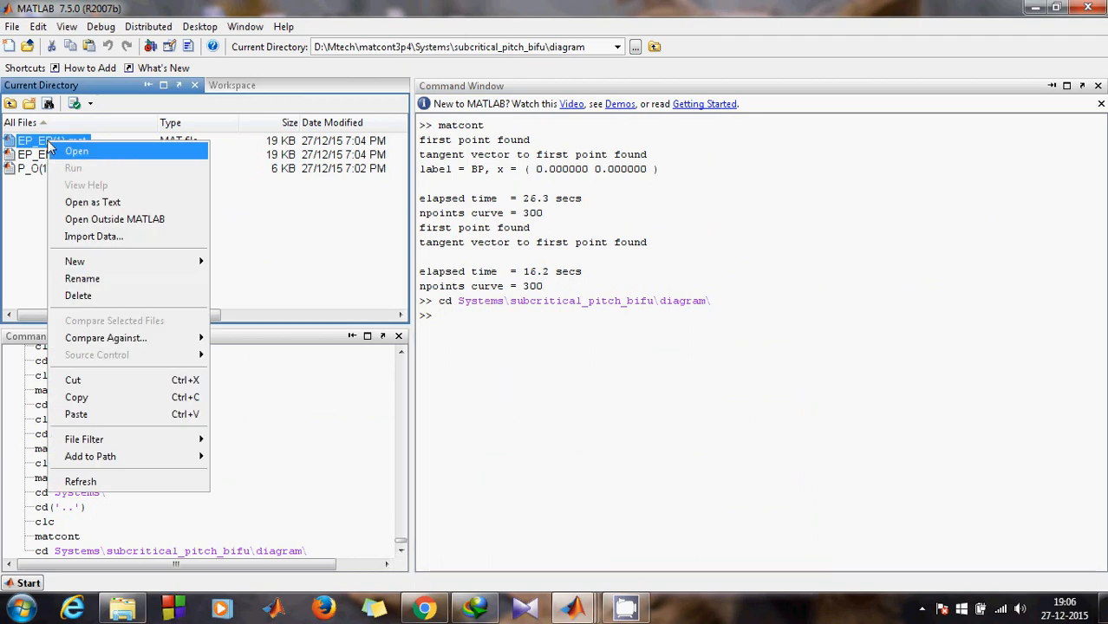
left_click(81, 280)
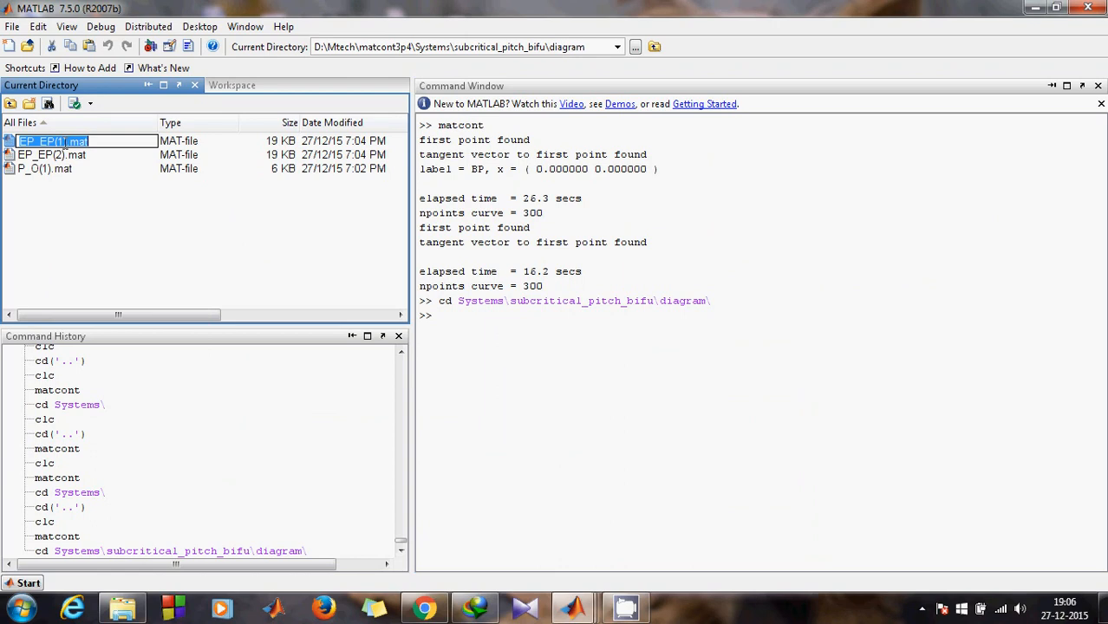
left_click(65, 144)
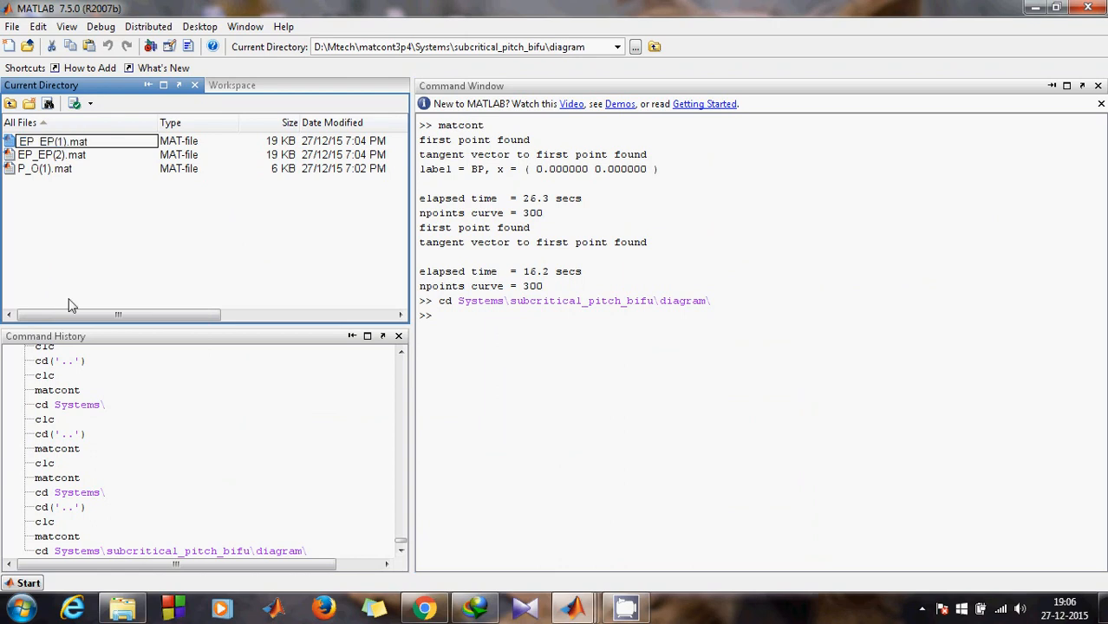
key("BackSpace")
key("BackSpace")
key("BackSpace")
key("BackSpace")
key("BackSpace")
key("BackSpace")
key("BackSpace")
key("BackSpace")
type("sub1")
key("Return")
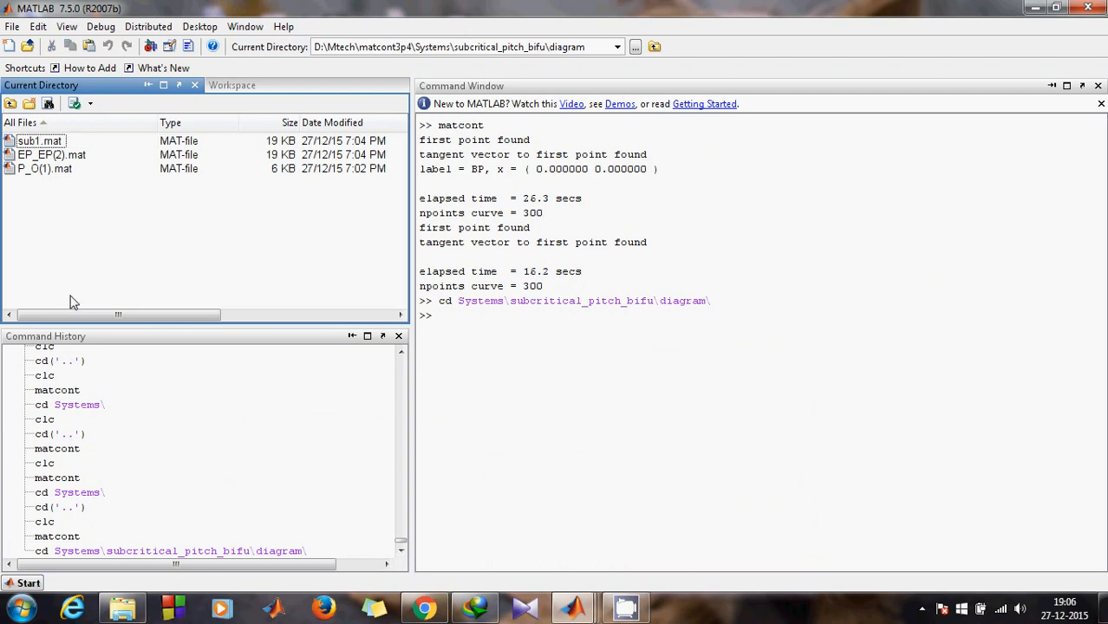
Step: Rename EP_EP(2).mat to sub2.mat
right_click(48, 157)
left_click(81, 296)
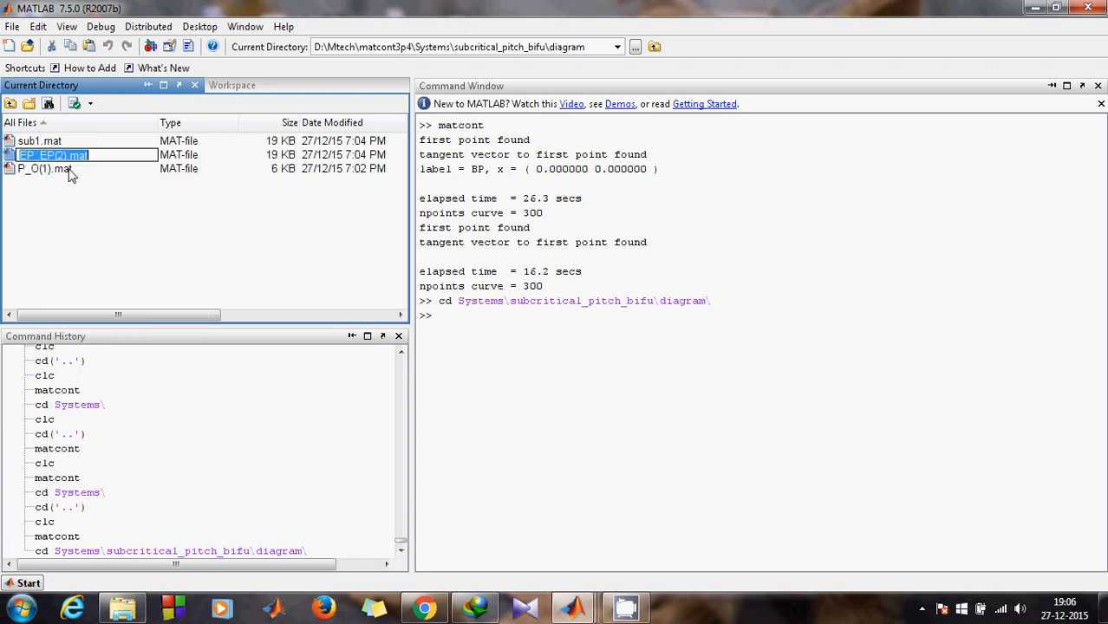
left_click(68, 156)
key("BackSpace")
key("BackSpace")
key("BackSpace")
key("BackSpace")
key("BackSpace")
key("BackSpace")
key("BackSpace")
key("BackSpace")
type("sub2")
key("Return")
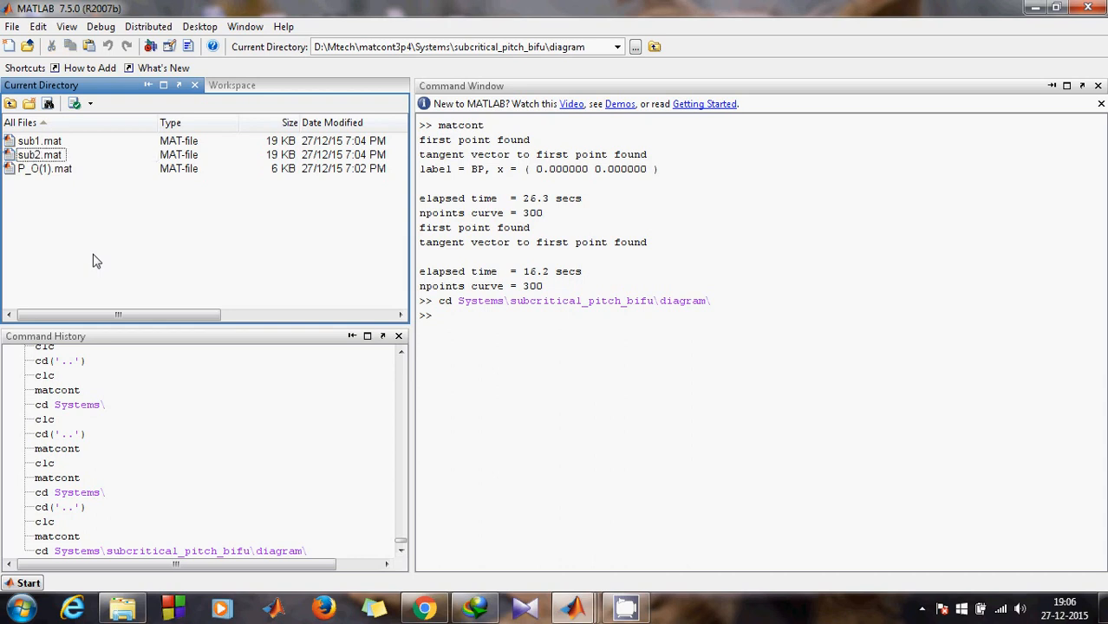
Step: Run cd('..') three times to return to the D:\Mtech\matcont3p4 folder
left_click(516, 345)
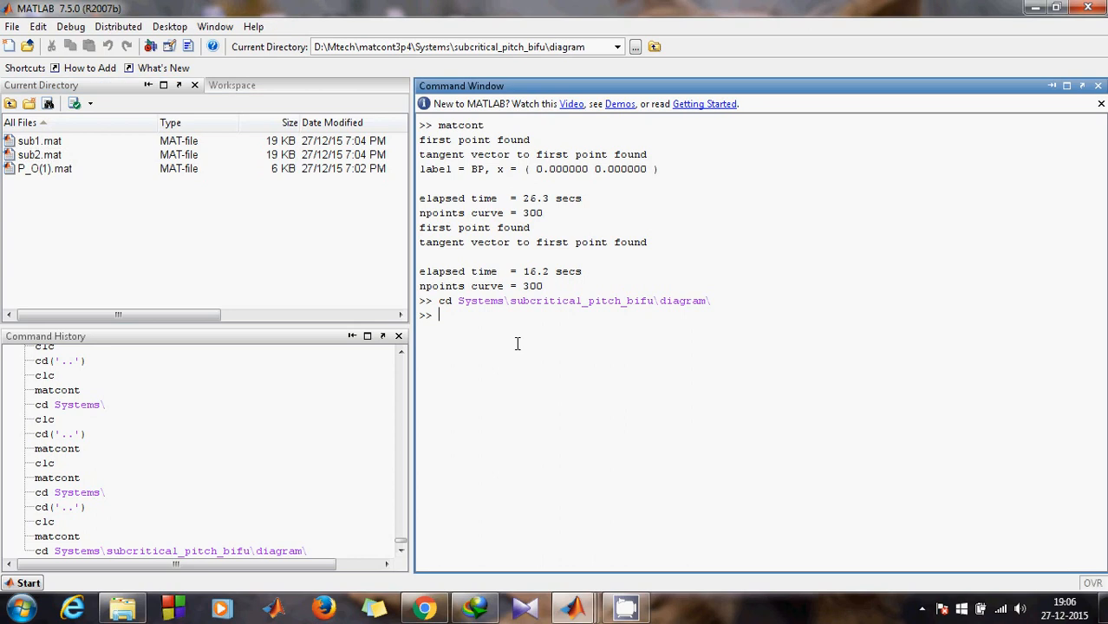
type("cd('..')")
key("Return")
key("Up")
key("Return")
key("Up")
key("Return")
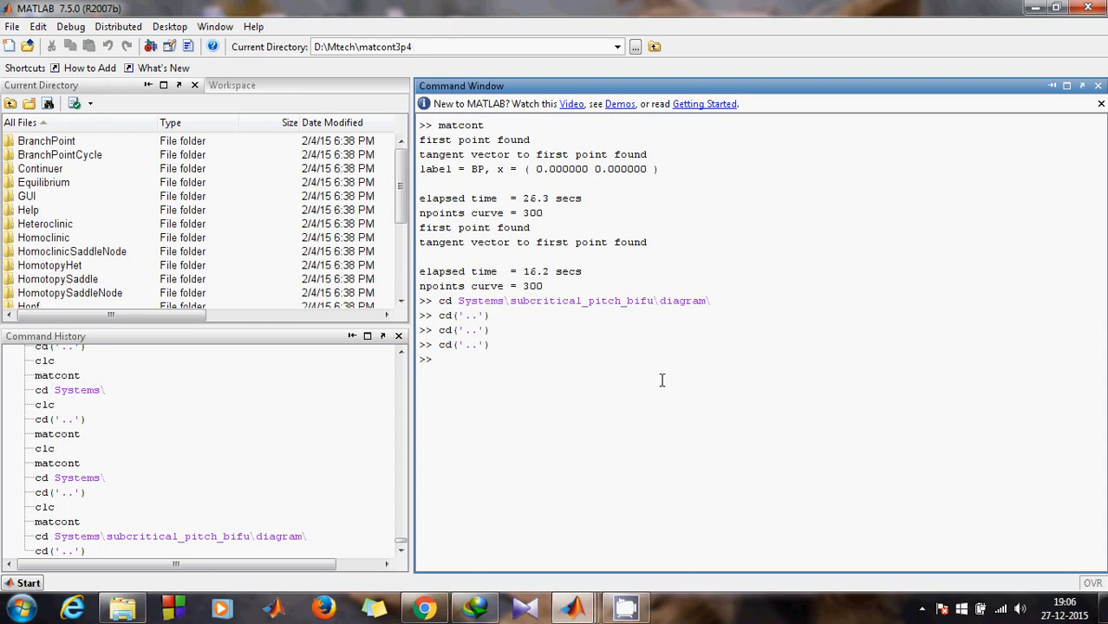
Step: In MatCont, set the starting point type to an initial point for an orbit
mouse_move(581, 609)
left_click(330, 535)
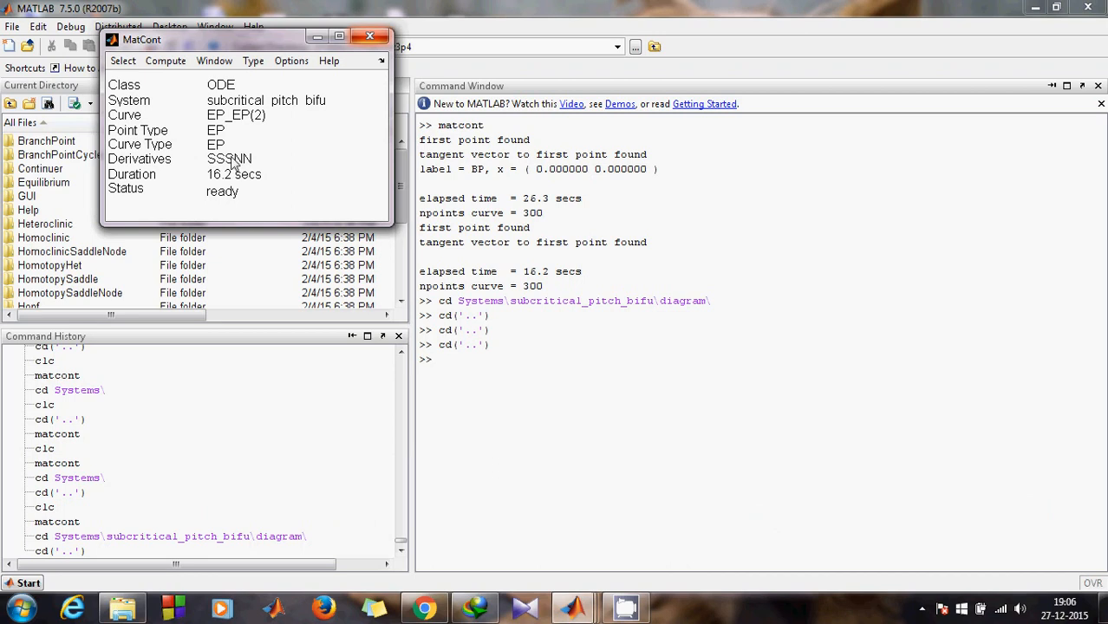
left_click(254, 61)
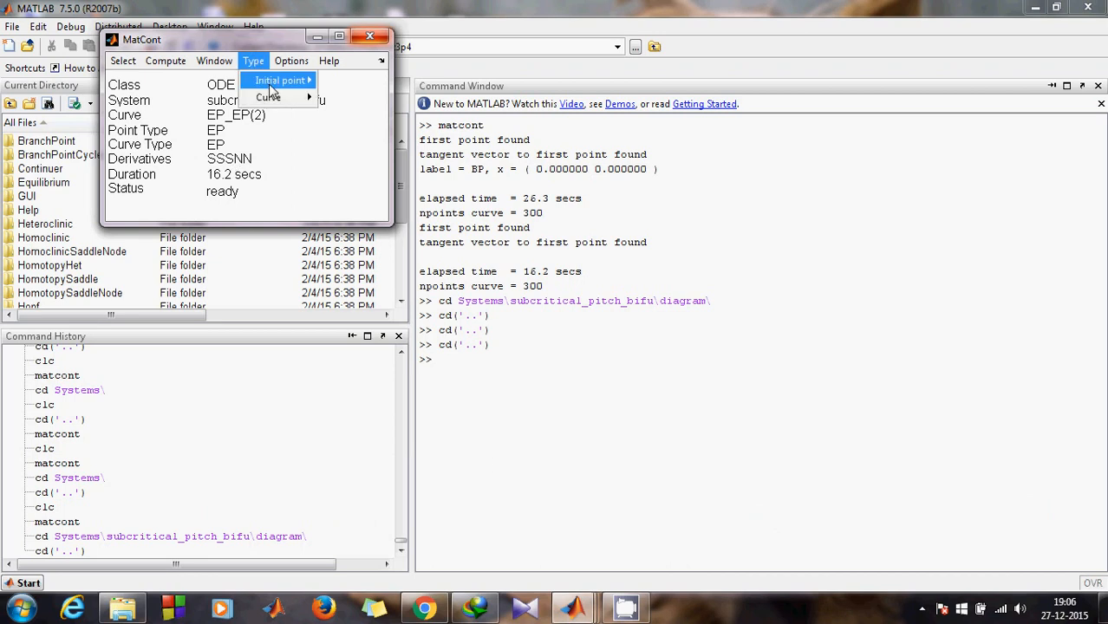
left_click(334, 84)
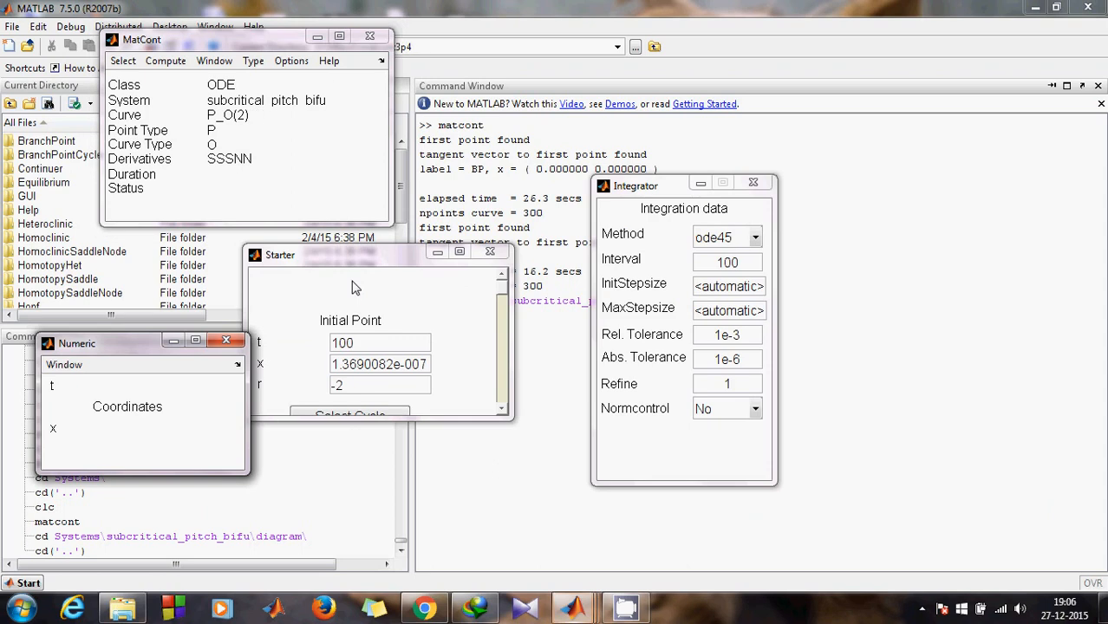
Step: Set the orbit's starting values in the Starter to t=0, x=0 and r=3
left_click(386, 349)
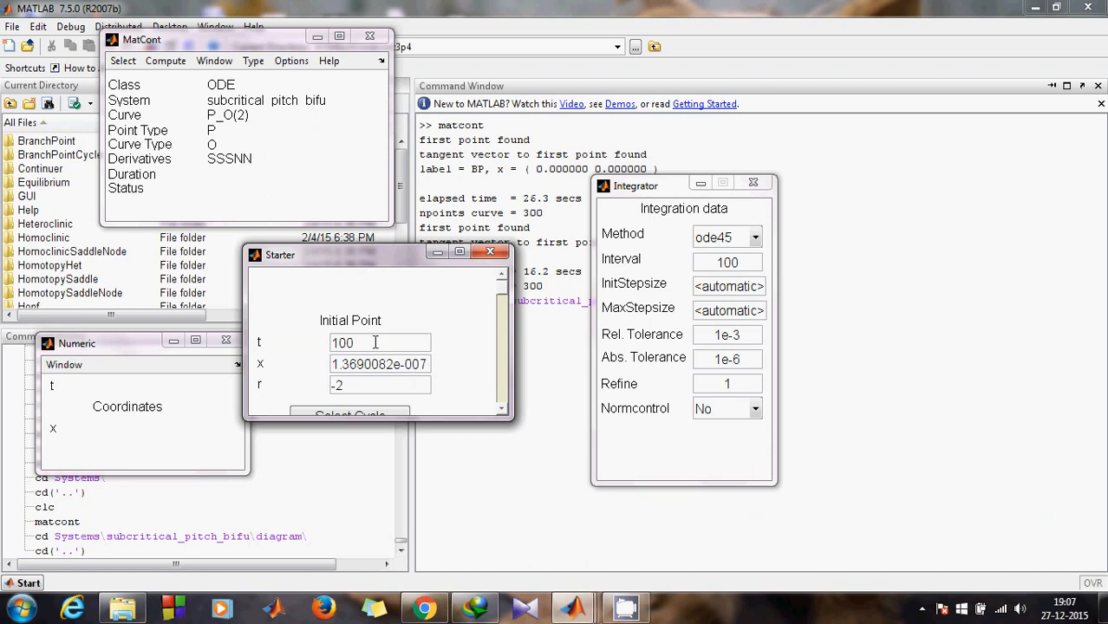
left_click_drag(375, 342, 320, 342)
type("0")
left_click_drag(426, 359, 317, 360)
type("0")
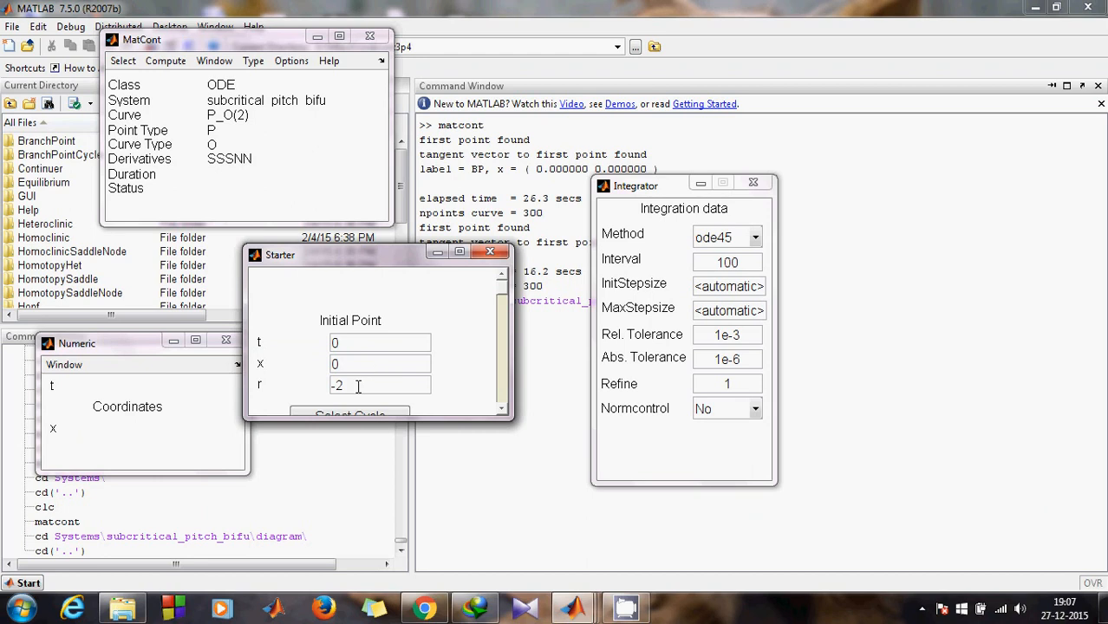
key("BackSpace")
key("BackSpace")
type("3")
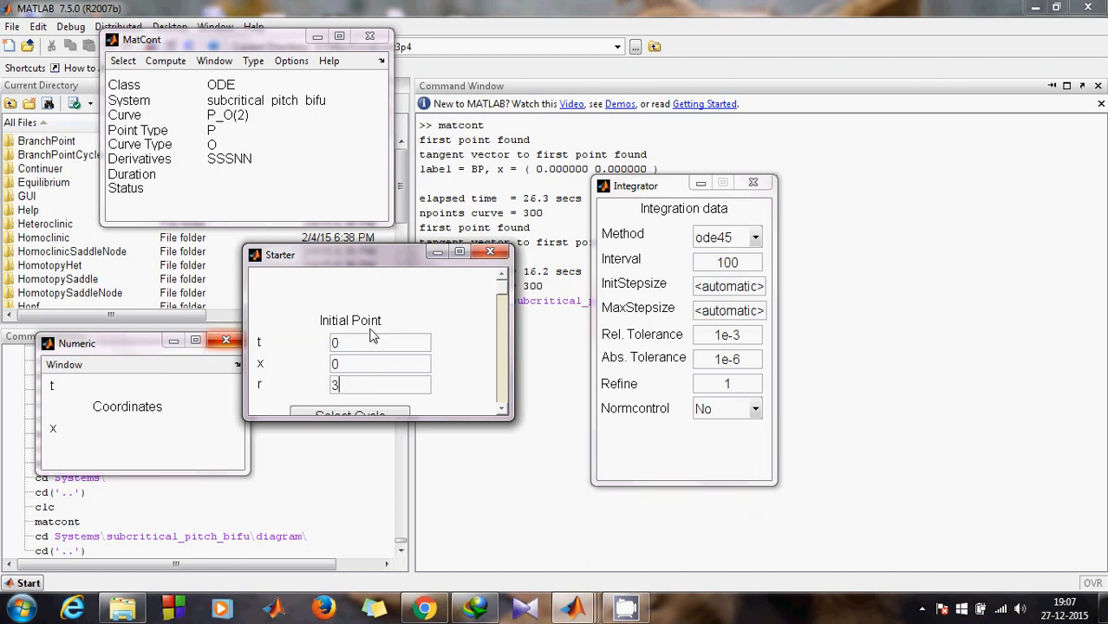
left_click(243, 150)
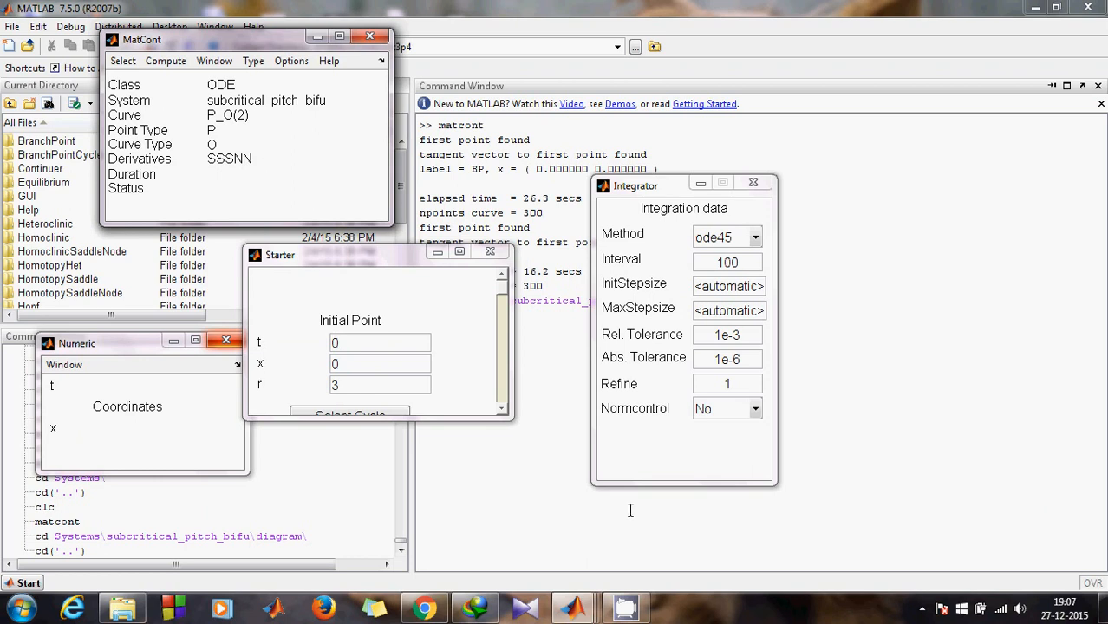
key("alt+Tab")
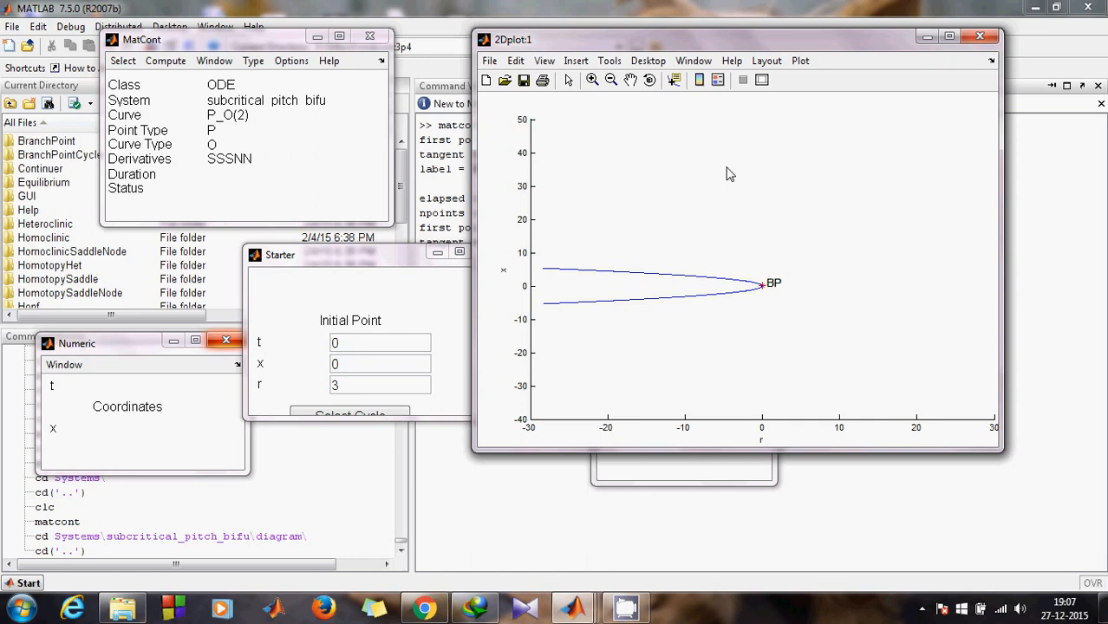
Step: Set the 2D plot axes to Time (t) on the abscissa and x on the ordinate
left_click(767, 61)
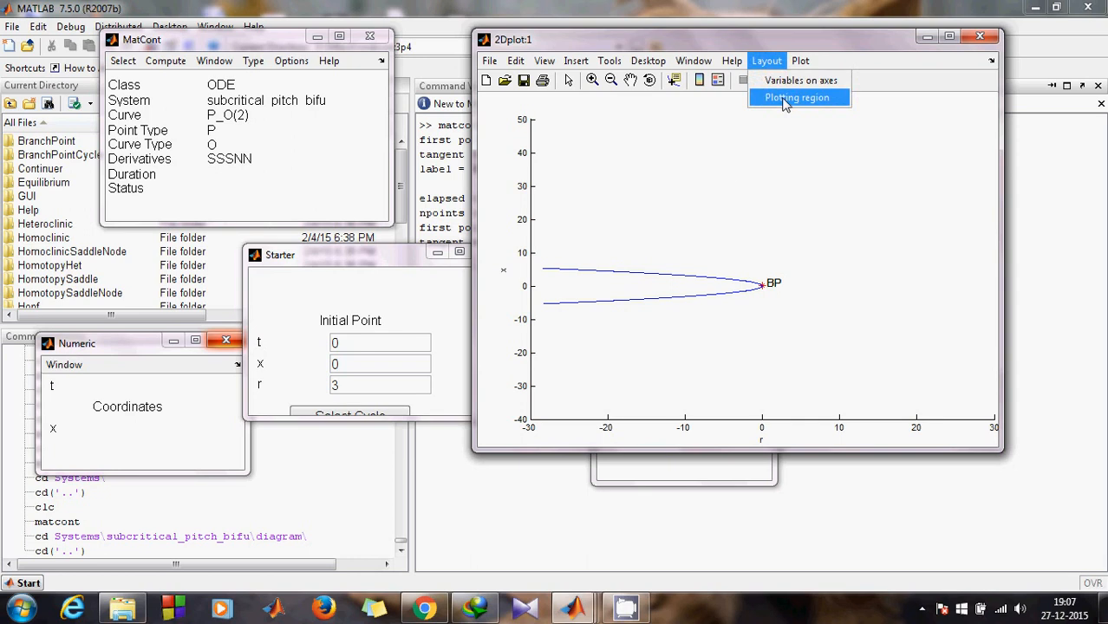
mouse_move(800, 60)
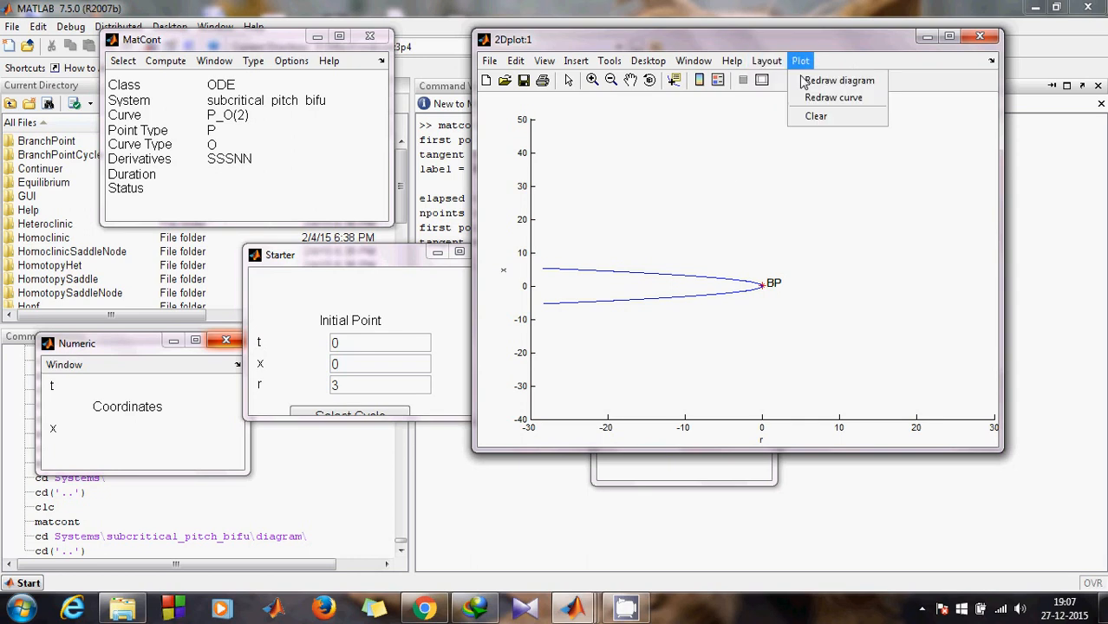
mouse_move(761, 68)
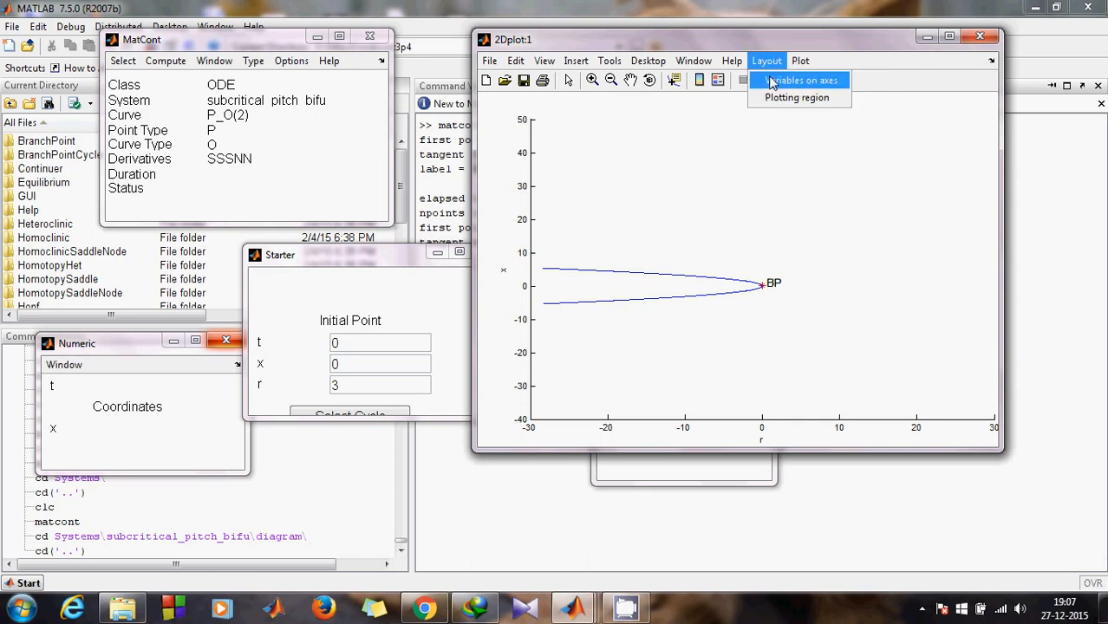
left_click(772, 80)
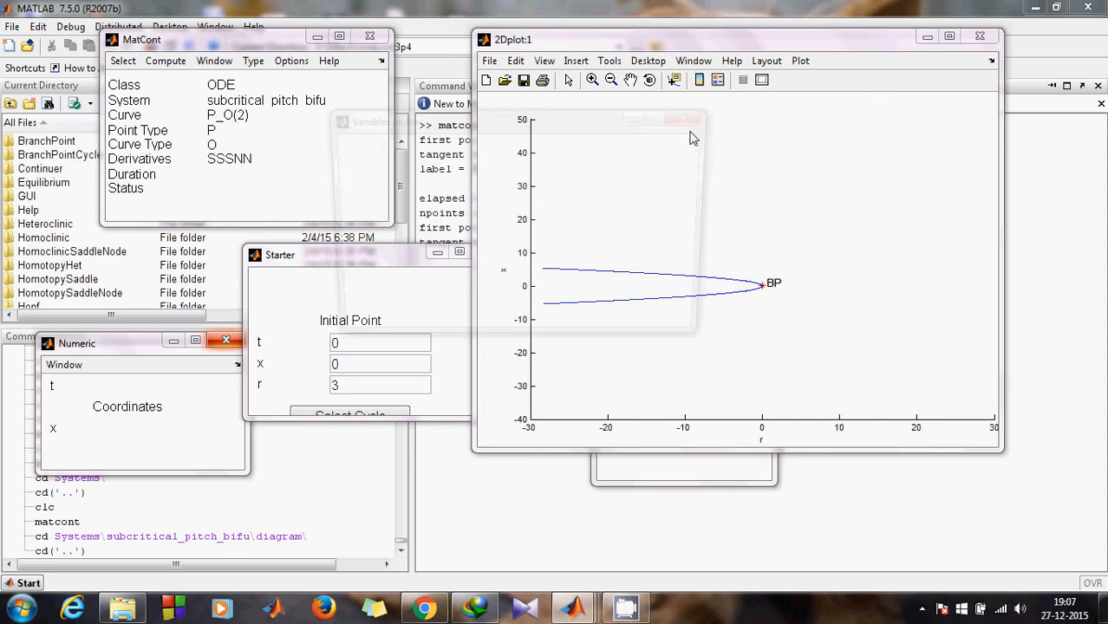
left_click(538, 215)
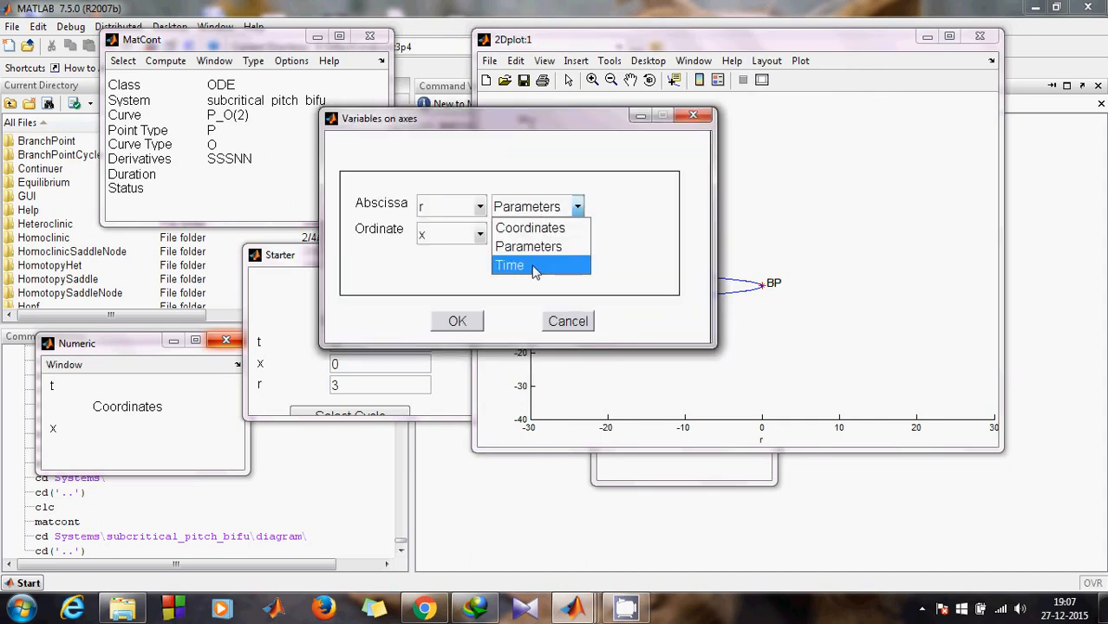
left_click(535, 269)
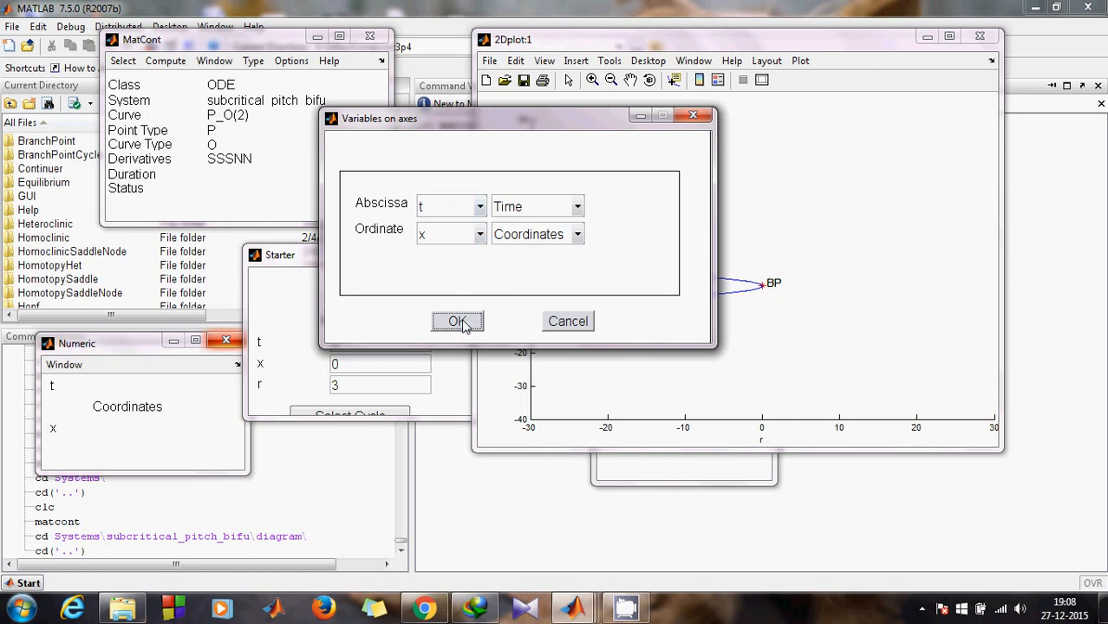
left_click(458, 322)
left_click(168, 69)
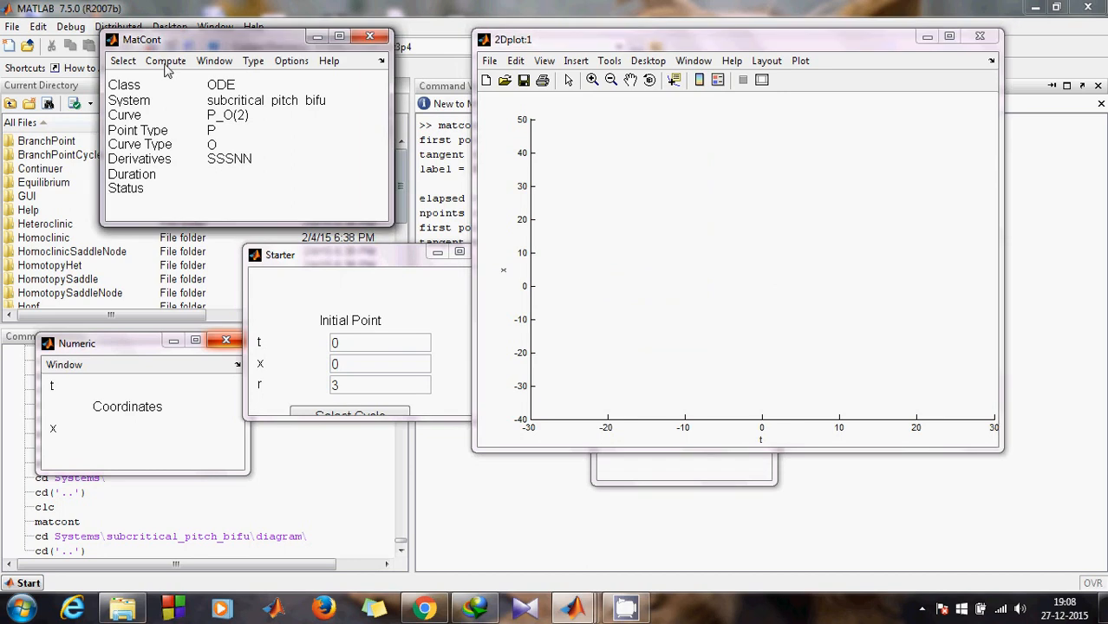
Step: Integrate the orbit forward, producing a flat x=0 trajectory up to t=100
left_click(165, 61)
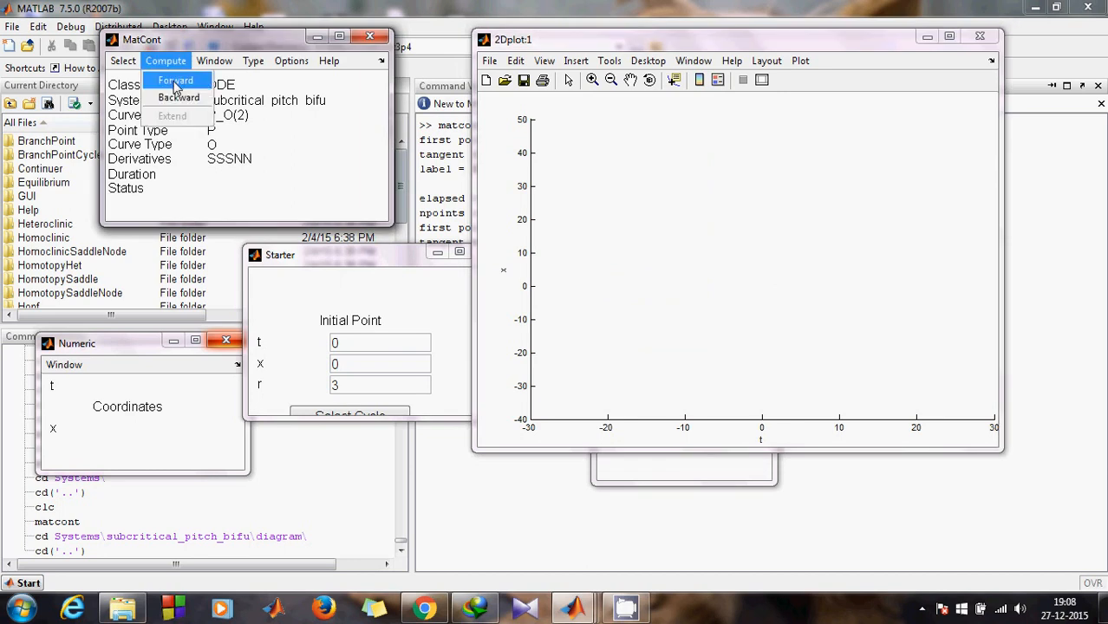
left_click(176, 81)
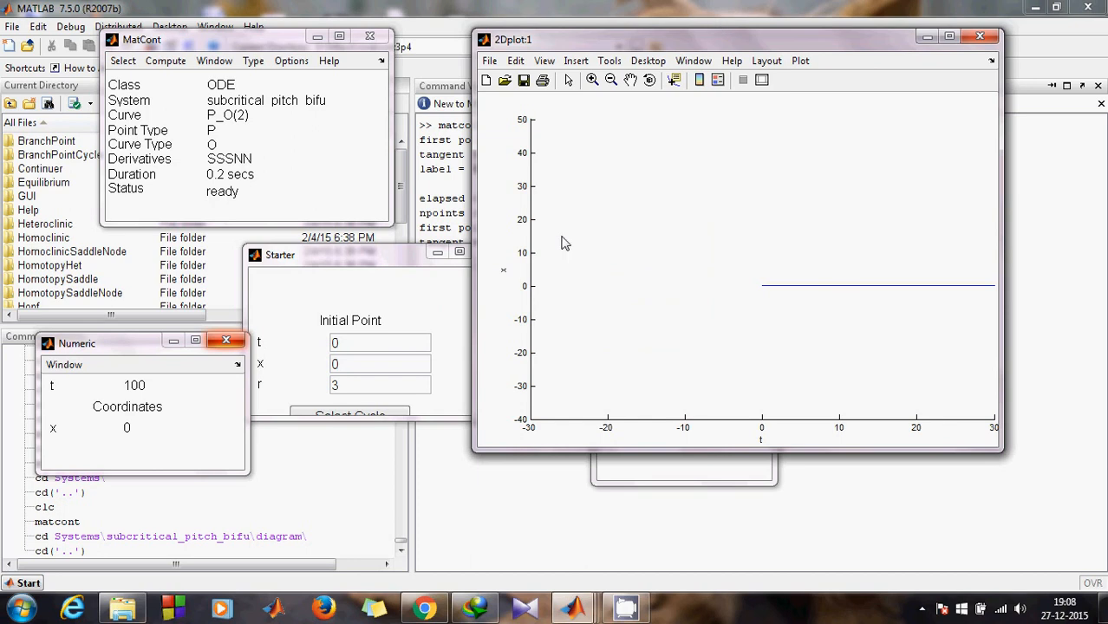
left_click(128, 86)
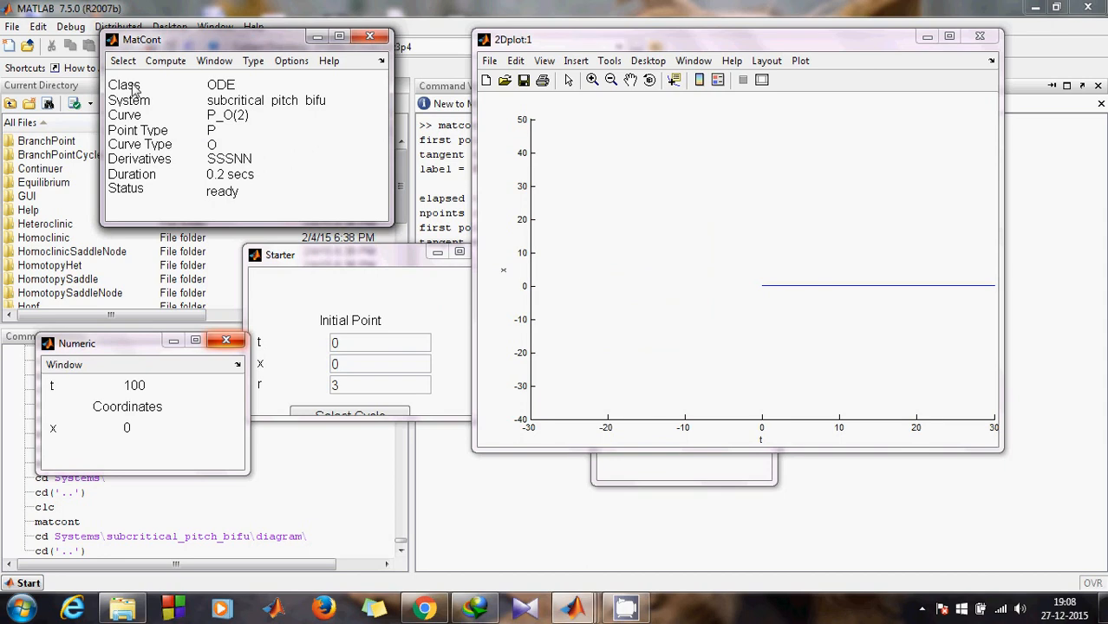
left_click(123, 60)
Step: Select the last point of orbit P_O(2) as the new initial point
left_click(145, 136)
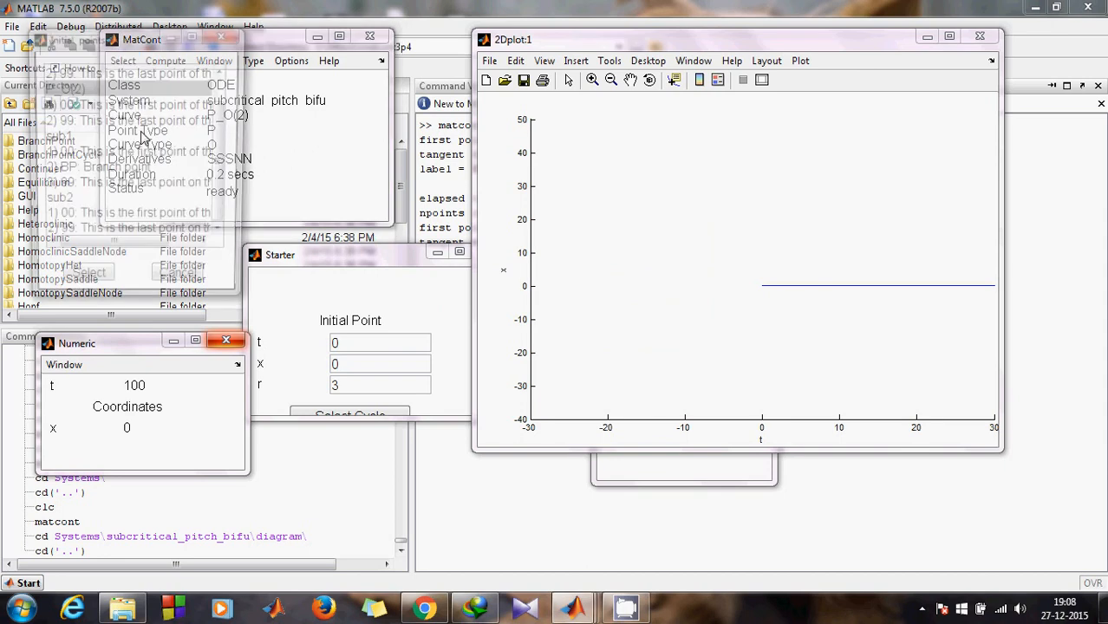
left_click(97, 121)
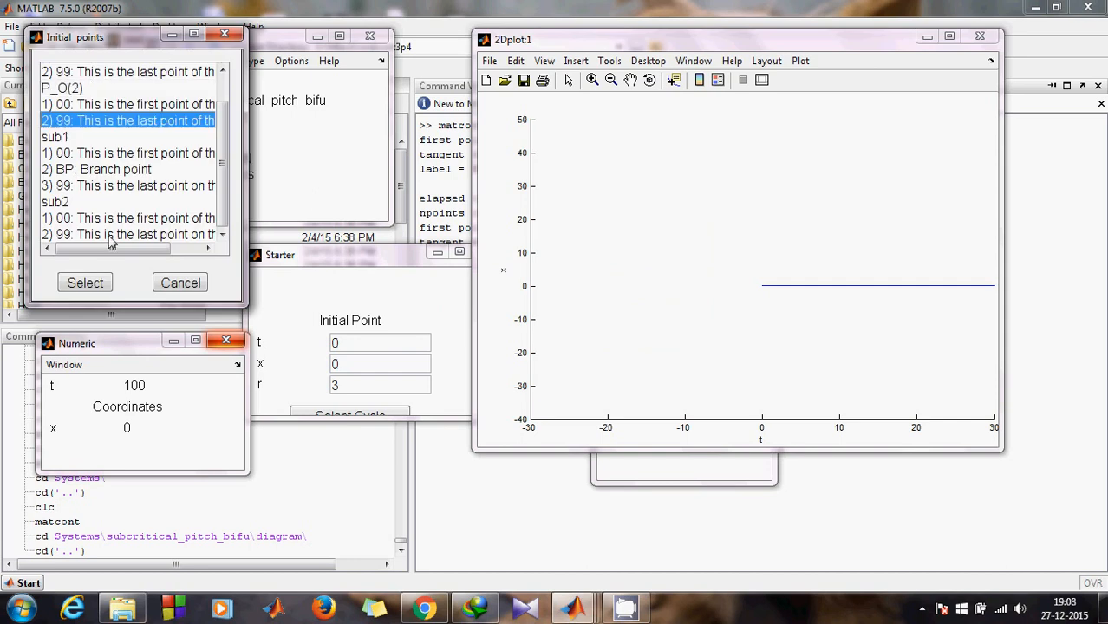
left_click(85, 283)
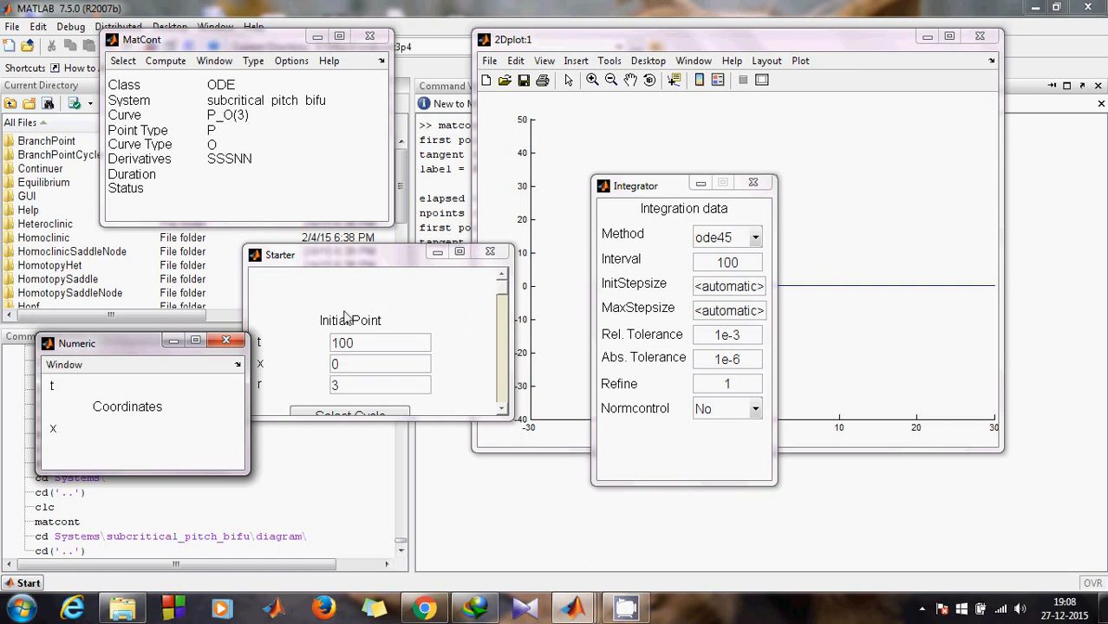
Step: Make it an equilibrium starting point with r as the free parameter
left_click(349, 330)
left_click(253, 61)
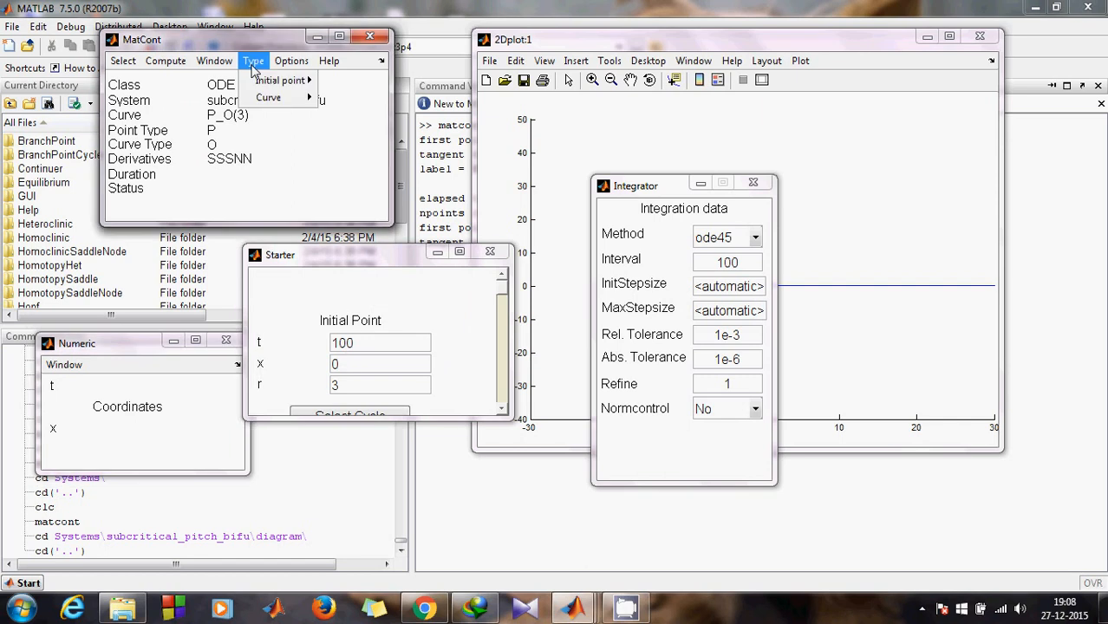
mouse_move(262, 87)
left_click(342, 102)
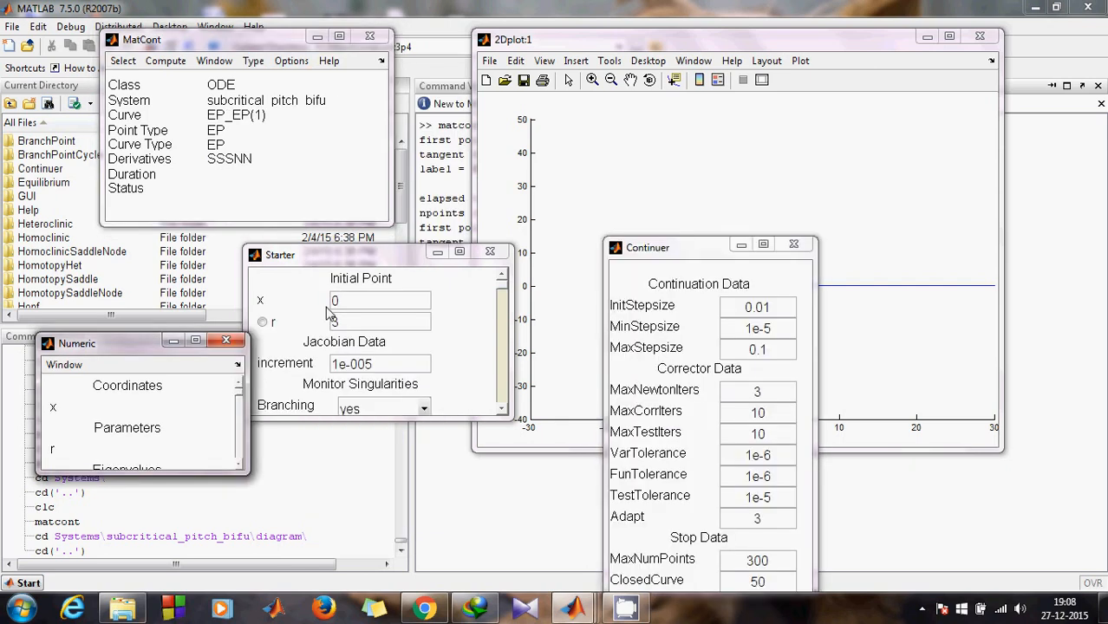
left_click(265, 323)
left_click(263, 322)
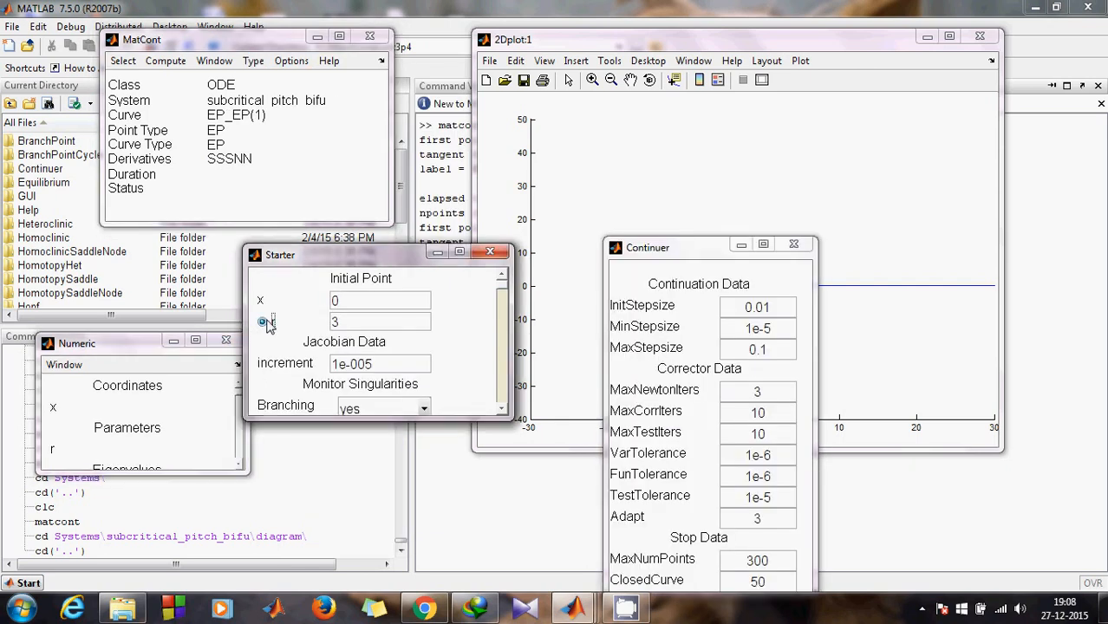
left_click_drag(122, 350, 113, 305)
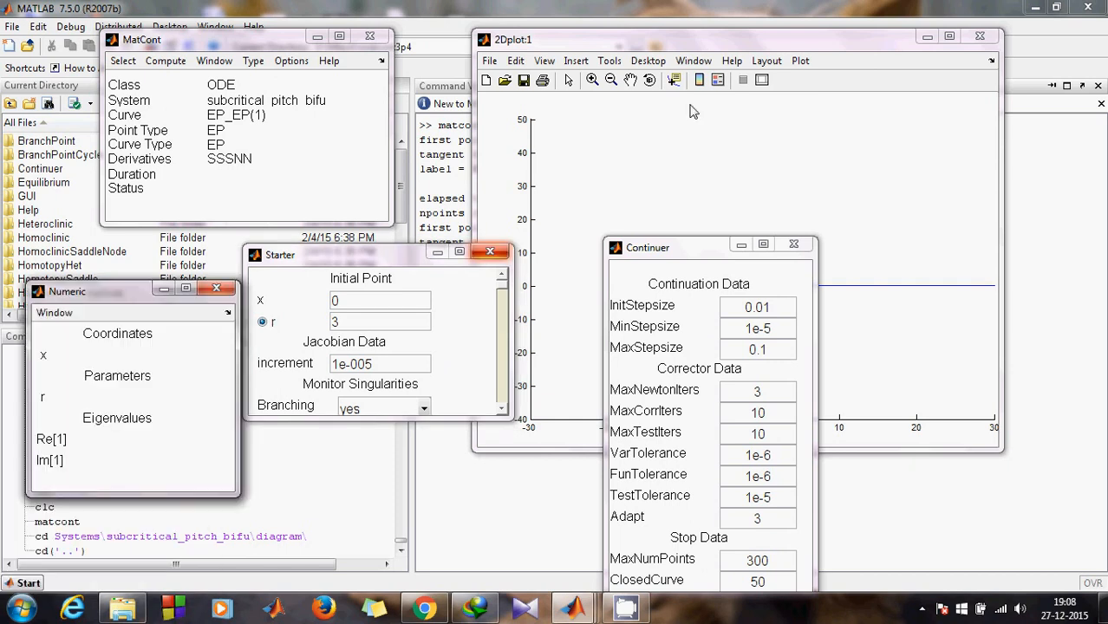
Step: Set the 2D plot axes to parameter r horizontally and x vertically
left_click(699, 41)
left_click(767, 61)
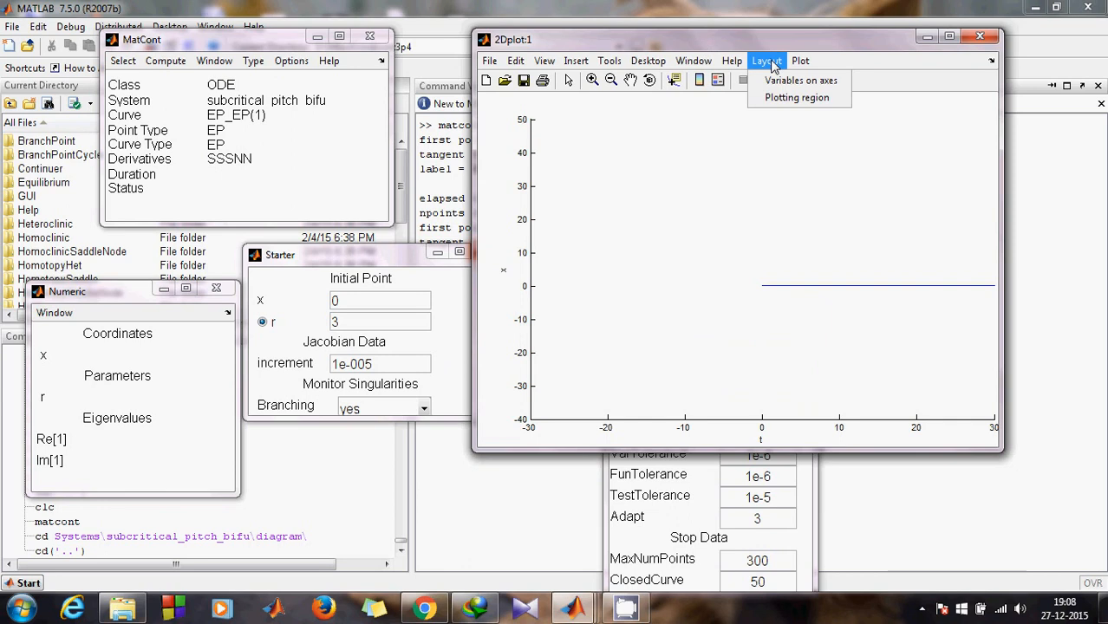
left_click(783, 81)
left_click(538, 208)
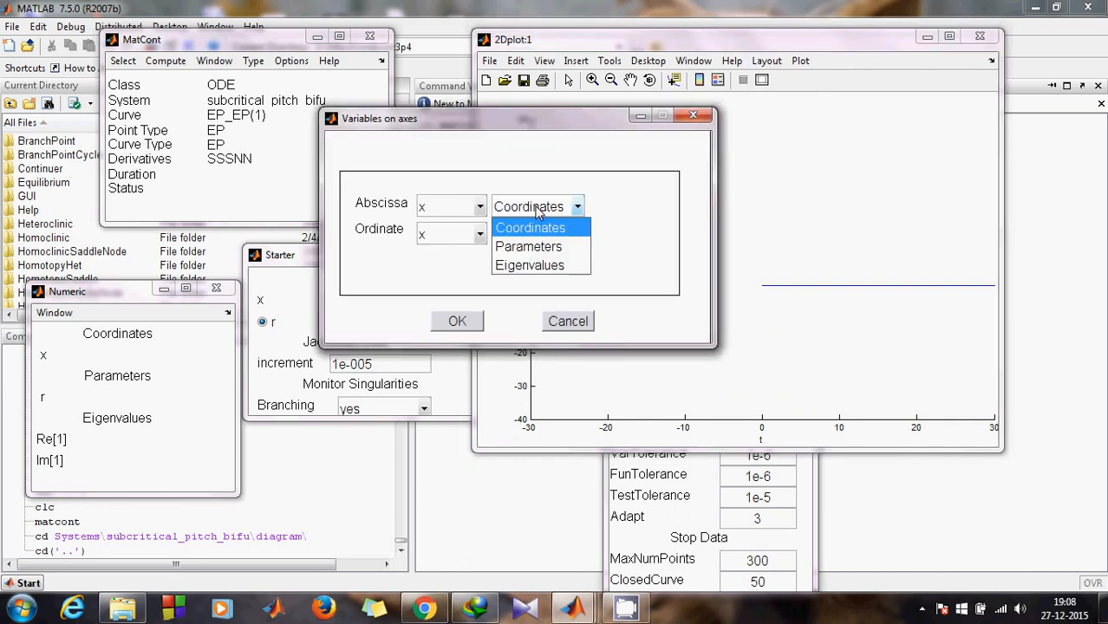
left_click(528, 246)
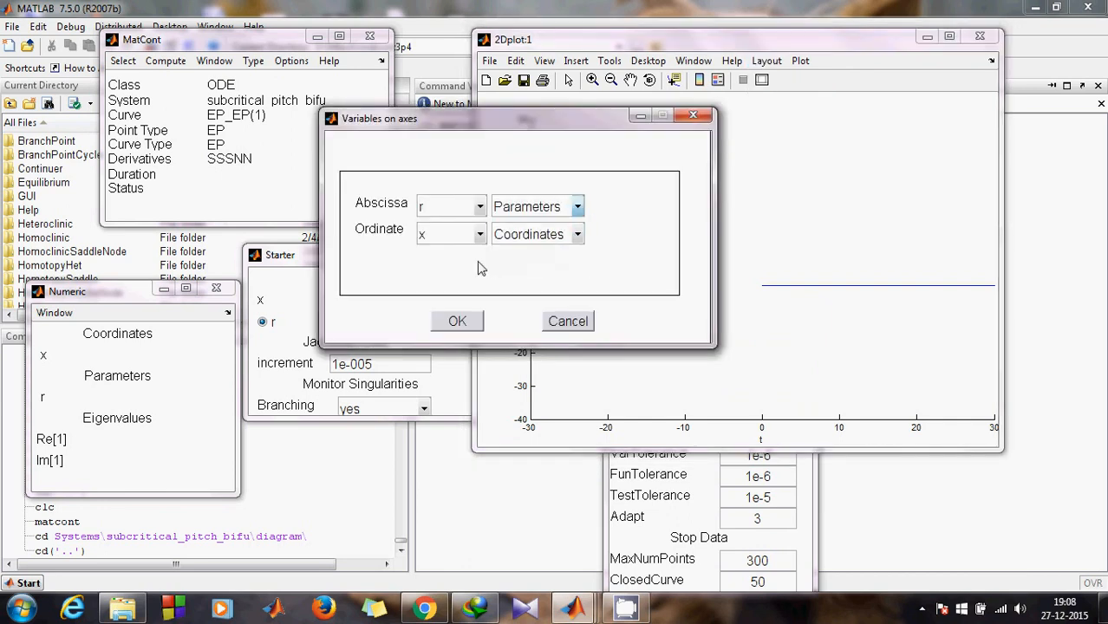
left_click(457, 321)
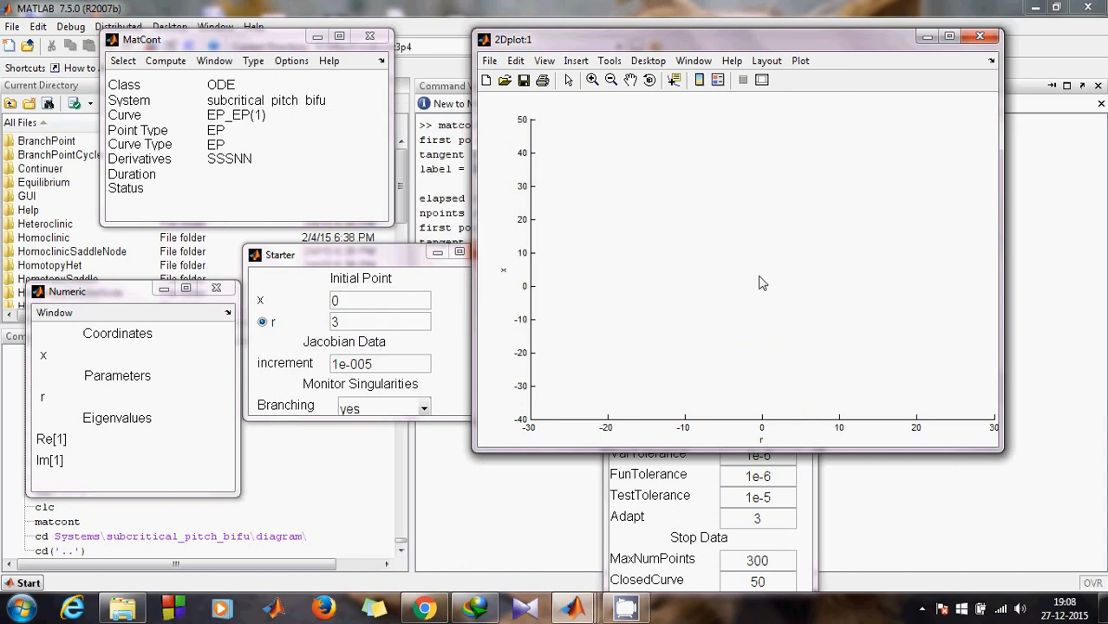
Step: Compute the equilibrium branch forward, tracing x=0 from r=3 to r≈32.32
left_click(137, 83)
left_click(165, 60)
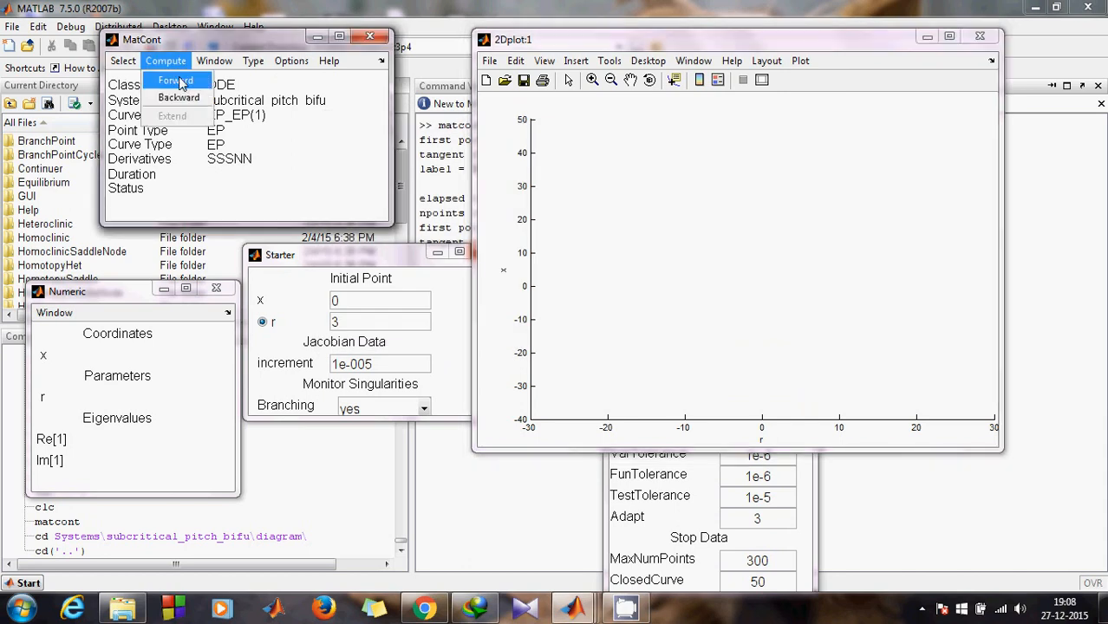
left_click(177, 81)
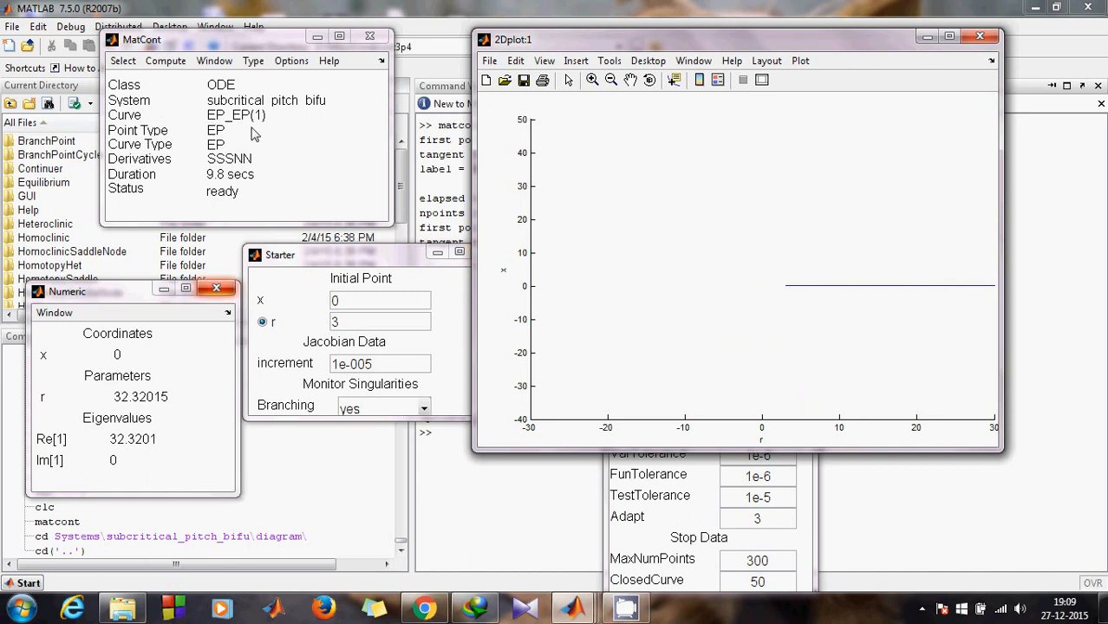
left_click(166, 61)
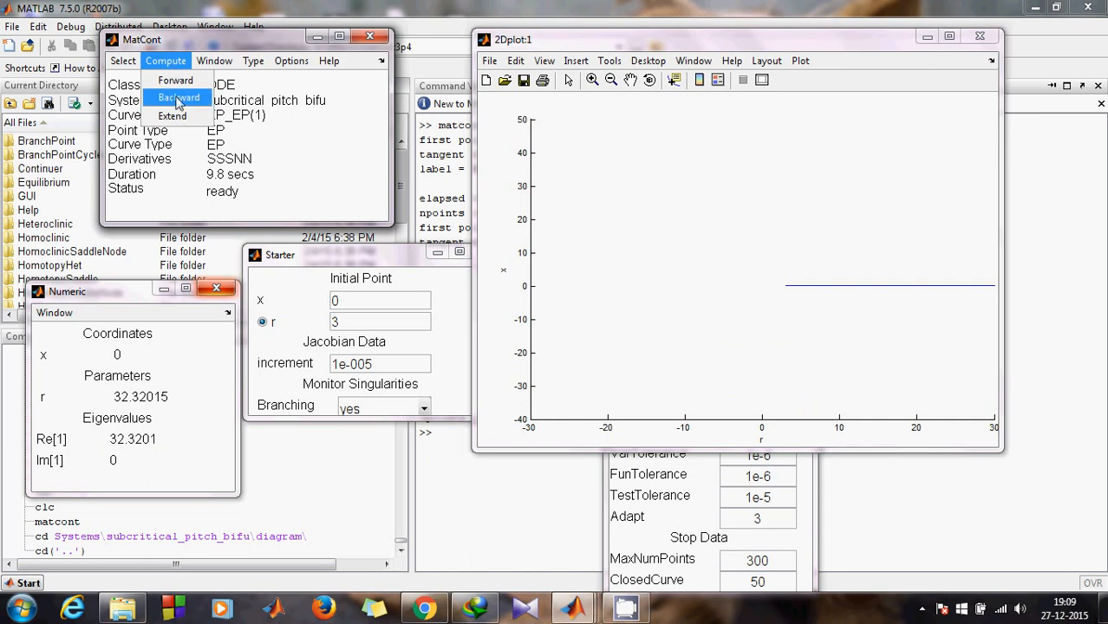
Step: Compute the equilibrium curve backward to r≈-26, flagging a BP at the origin, then return to MATLAB
left_click(178, 101)
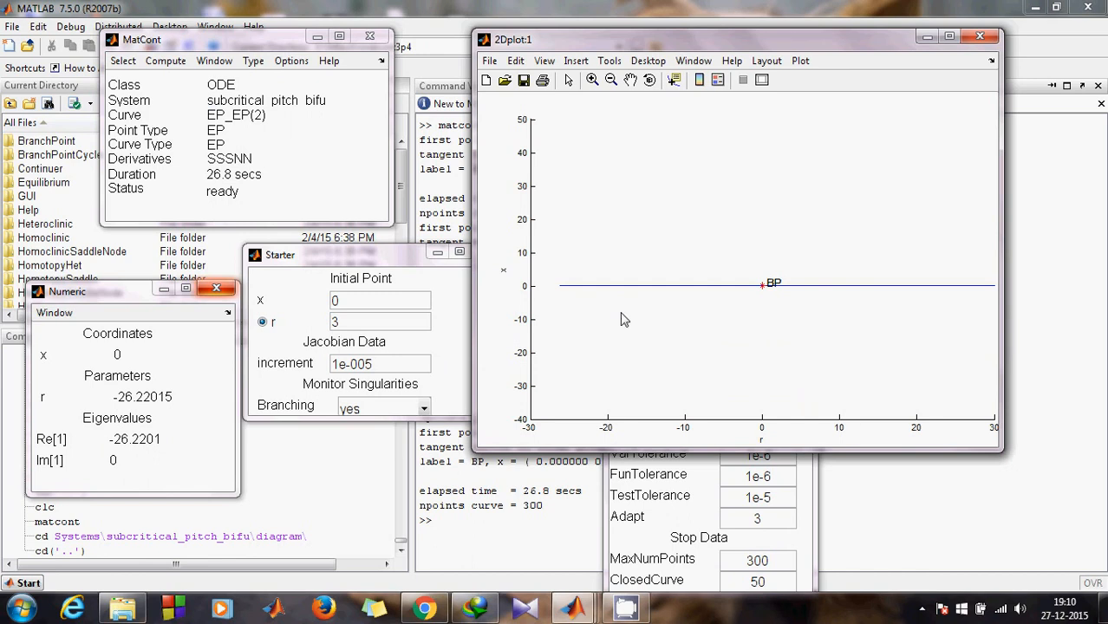
left_click(478, 521)
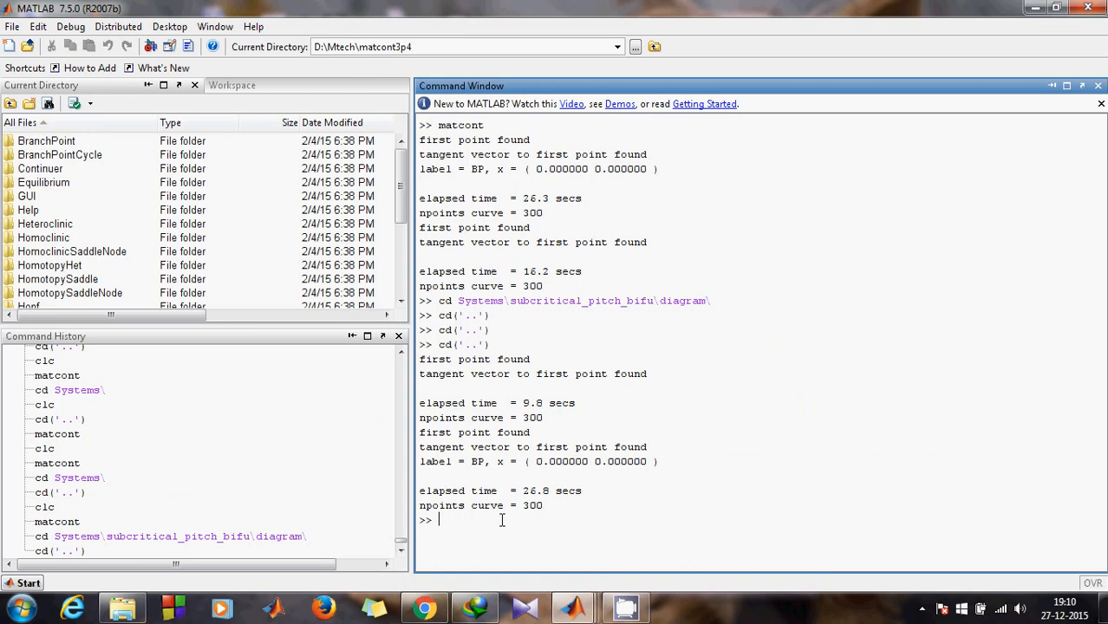
Step: Re-run the earlier cd command to enter Systems\subcritical_pitch_bifu\diagram
type("cd")
key("Up")
key("Up")
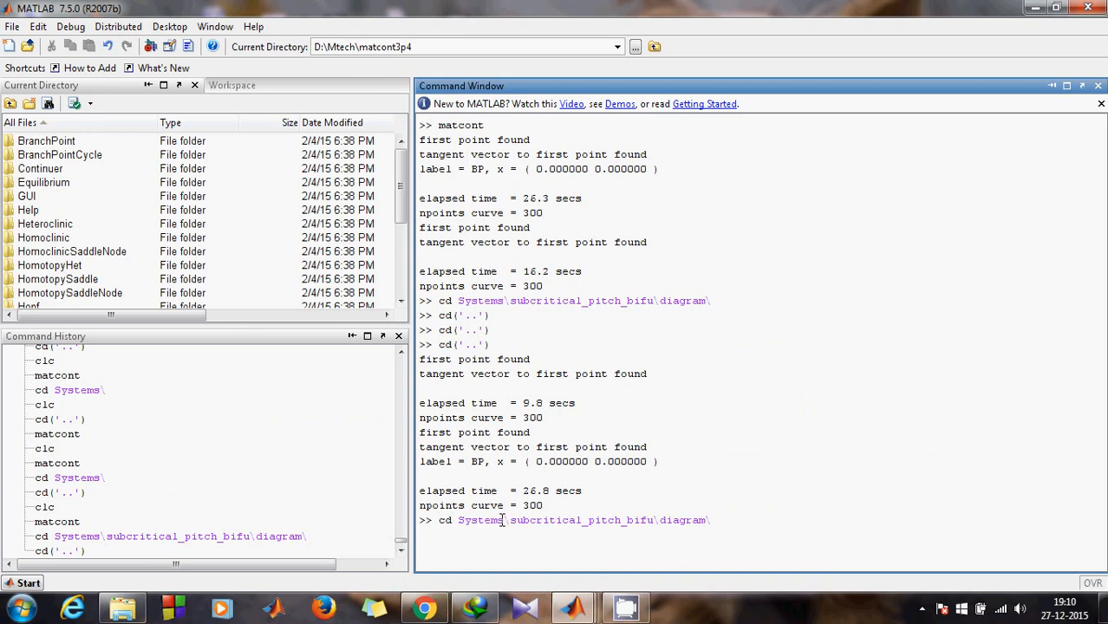
key("Return")
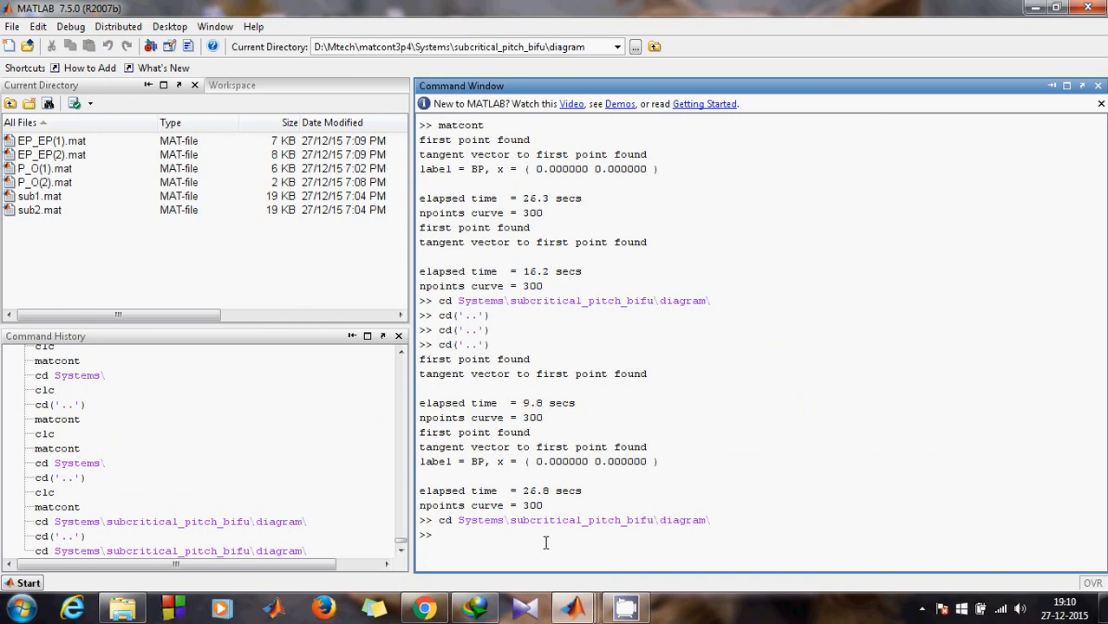
Step: Load sub1.mat into the workspace with load sub1.mat
type("load sub")
key("Tab")
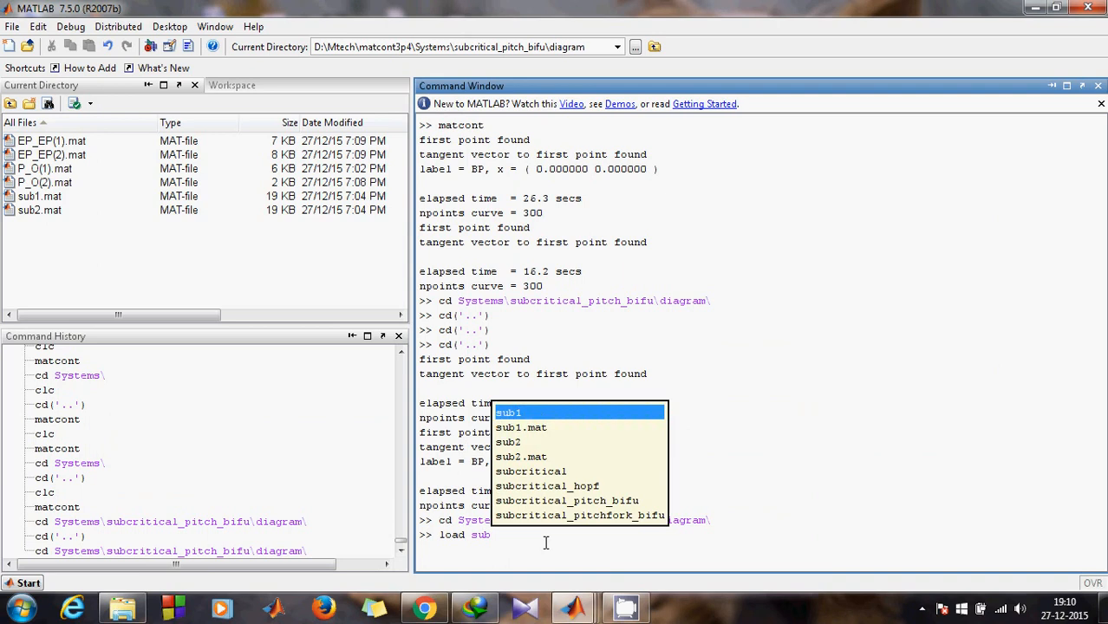
key("Down")
key("Return")
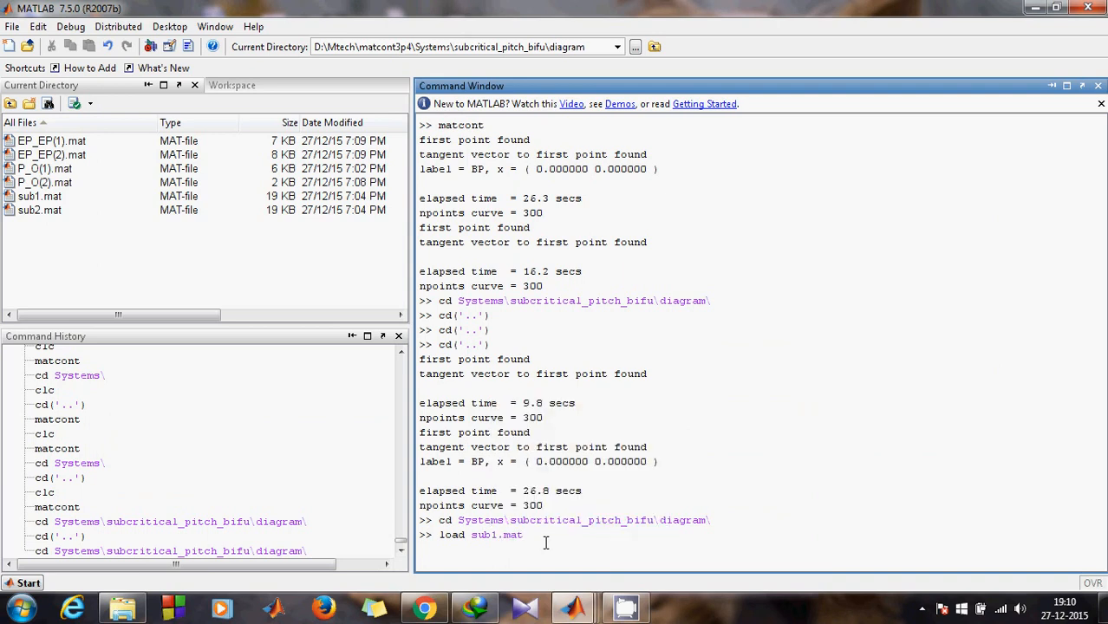
key("Return")
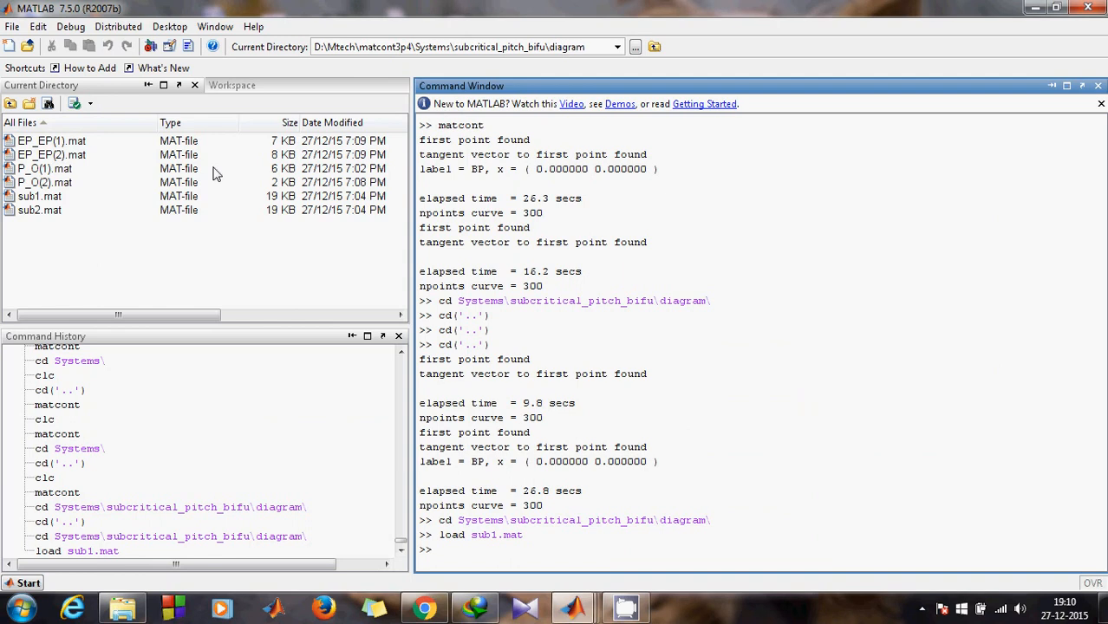
left_click(233, 85)
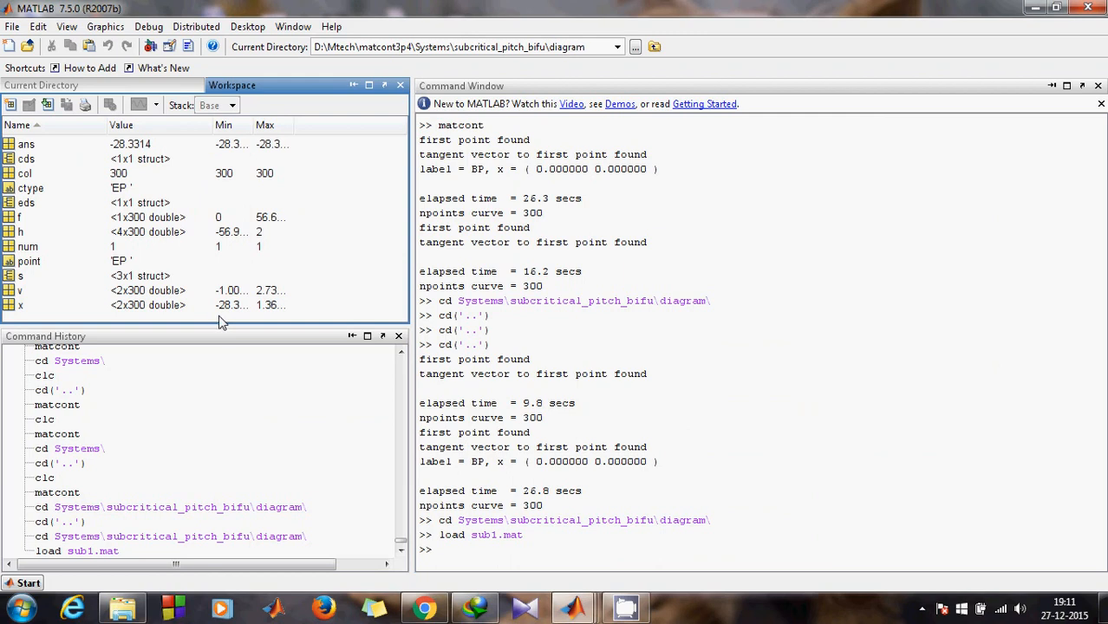
left_click(171, 87)
left_click(462, 552)
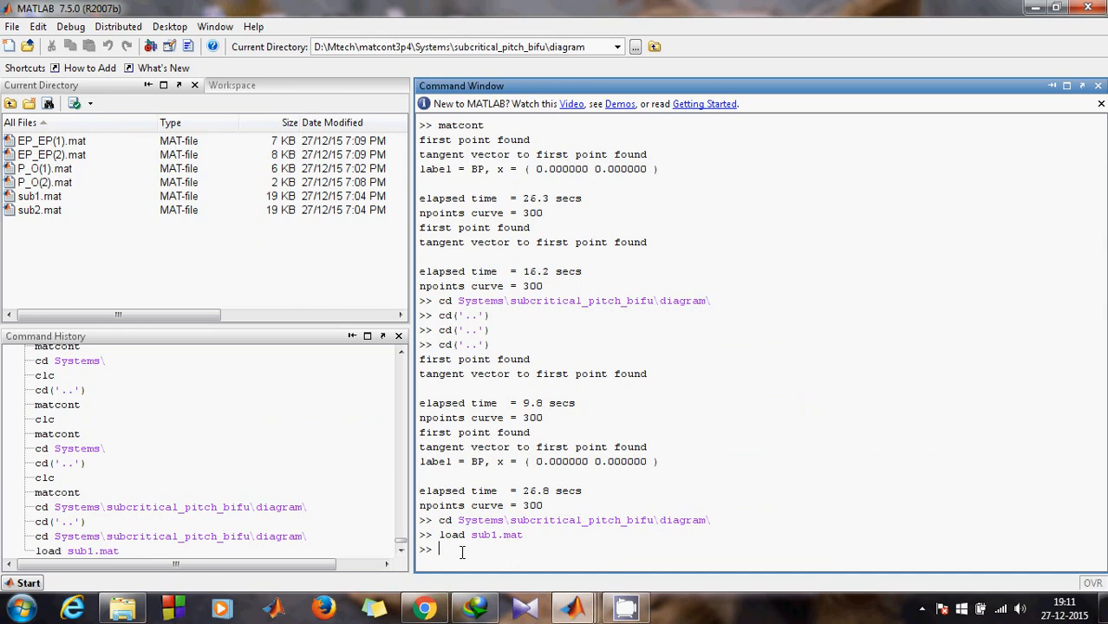
Step: Print f and x(2) for sub1 column 1 with col=1;f(:,col),x(2,col), giving near-zero values
type("col")
key("Up")
left_click(483, 551)
key("BackSpace")
key("BackSpace")
key("BackSpace")
type("1")
left_click(493, 550)
type(":")
key("Return")
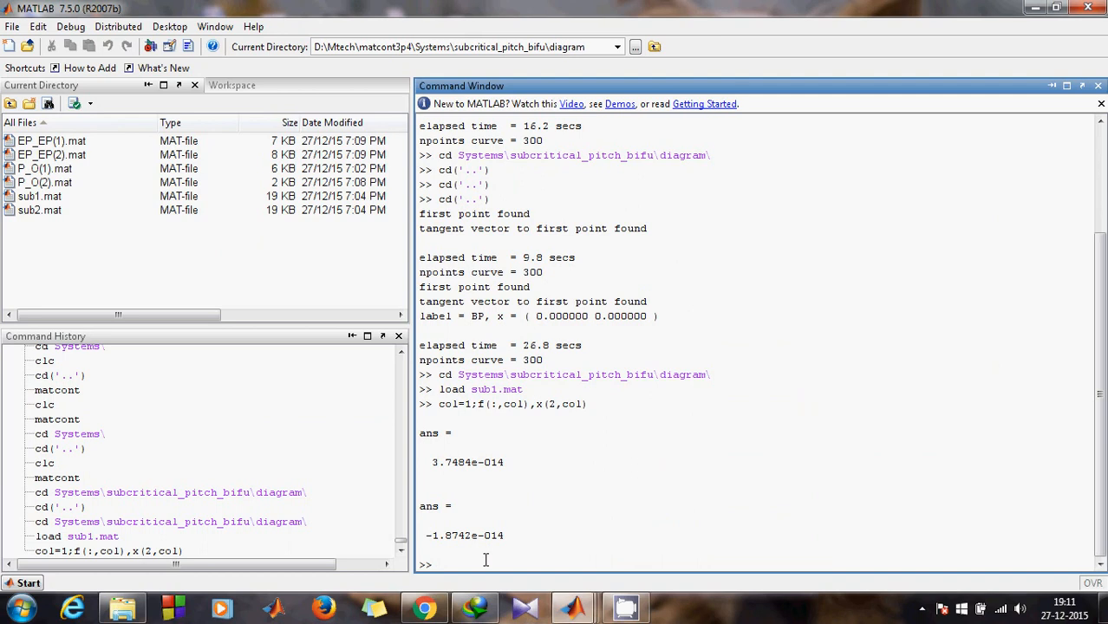
Step: Rerun the check for column 10, giving 0.1066 and -0.0533
type("co")
key("Up")
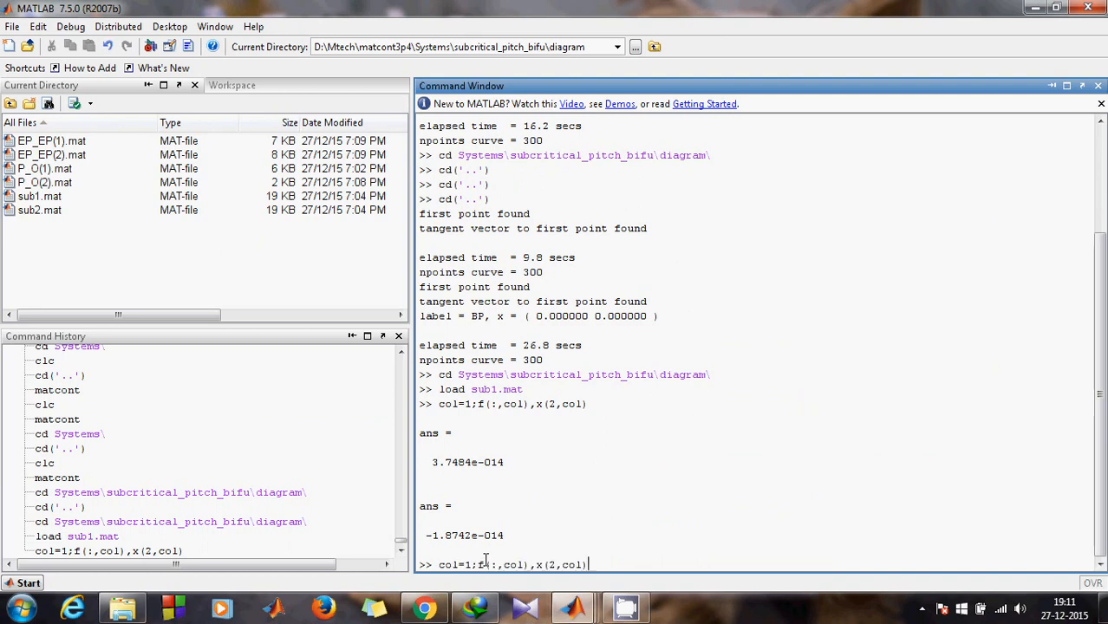
left_click(472, 564)
type("0")
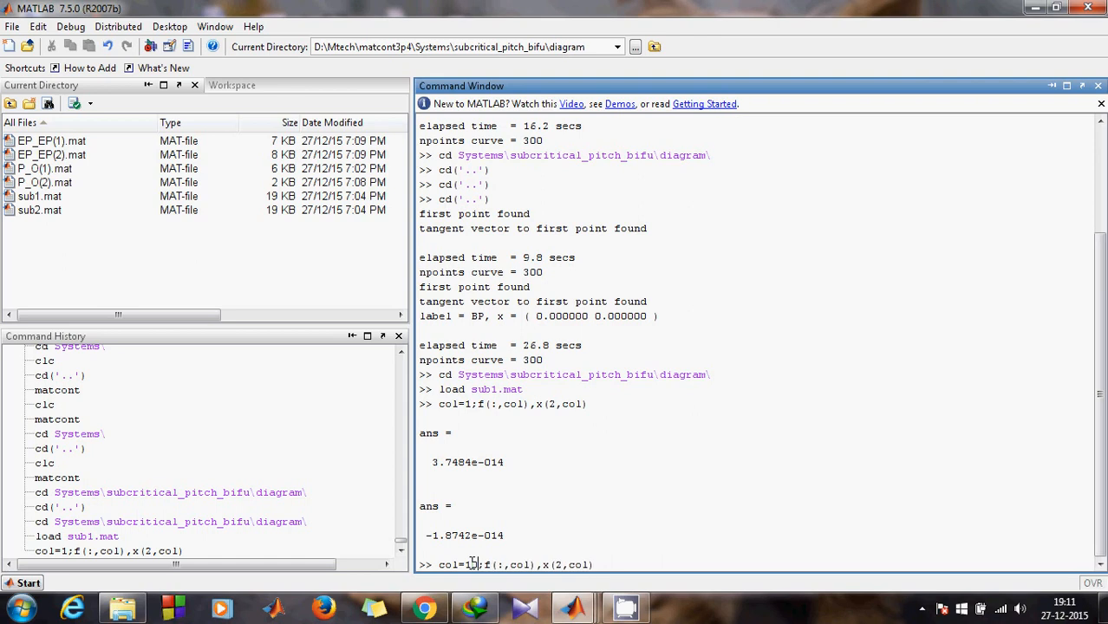
left_click(622, 562)
key("Return")
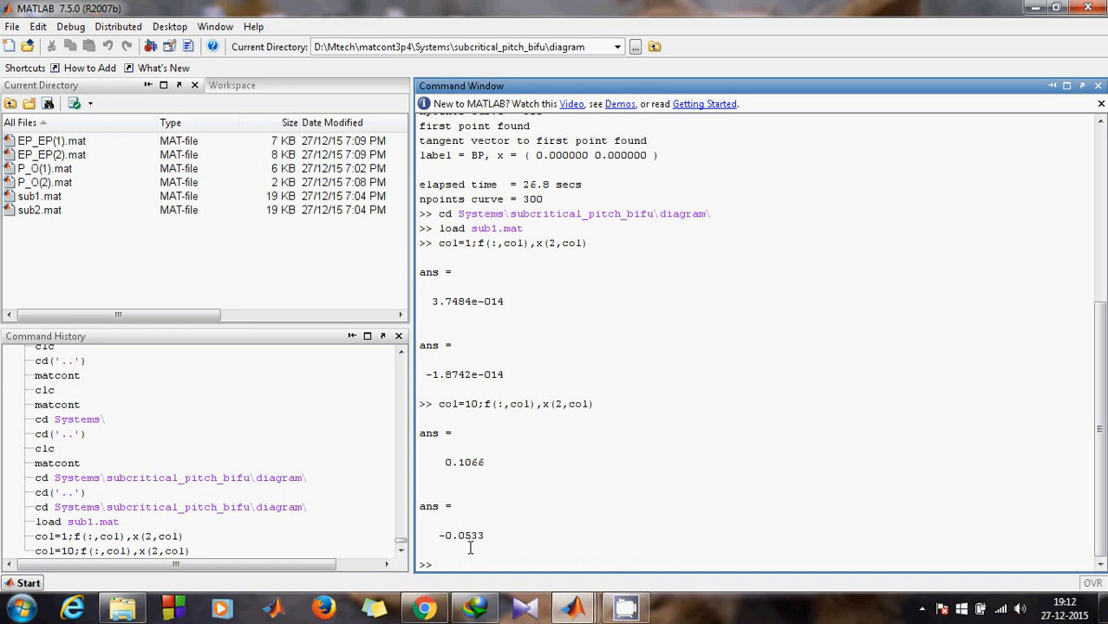
Step: Check sub1 at column 100, giving 16.9630 and -8.4815
type("col")
key("Up")
left_click(478, 565)
type("00;f(:,col),x(2,col")
key("Return")
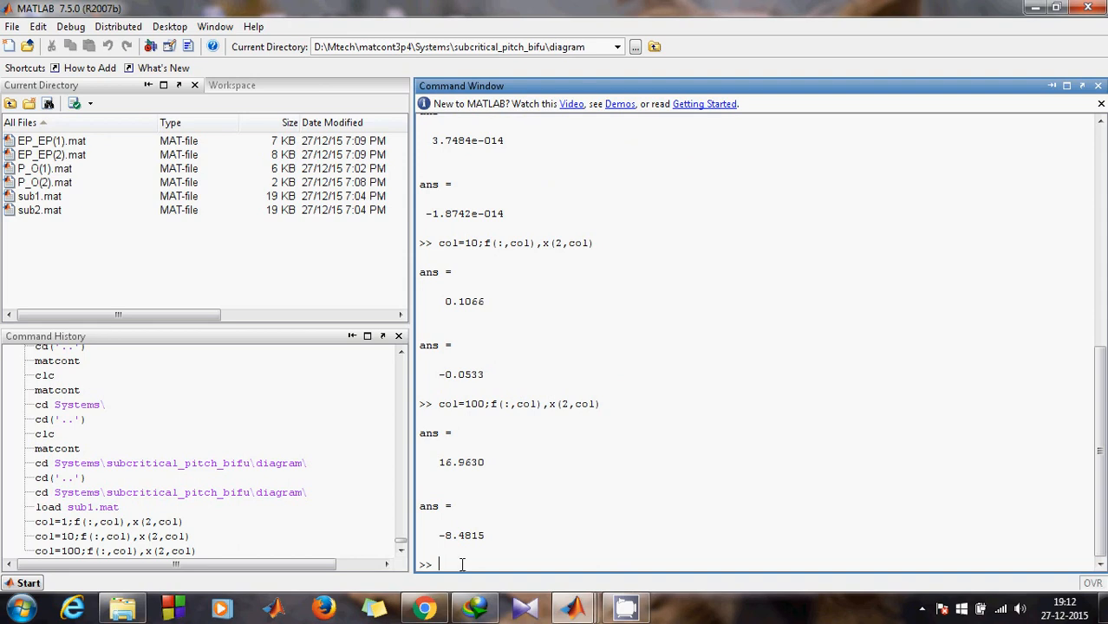
Step: Check column 300 (56.6628, -28.3314) and enter plot(x(2,:),x(1,:))
type("col")
key("Up")
left_click(467, 564)
key("Delete")
type("3")
key("Return")
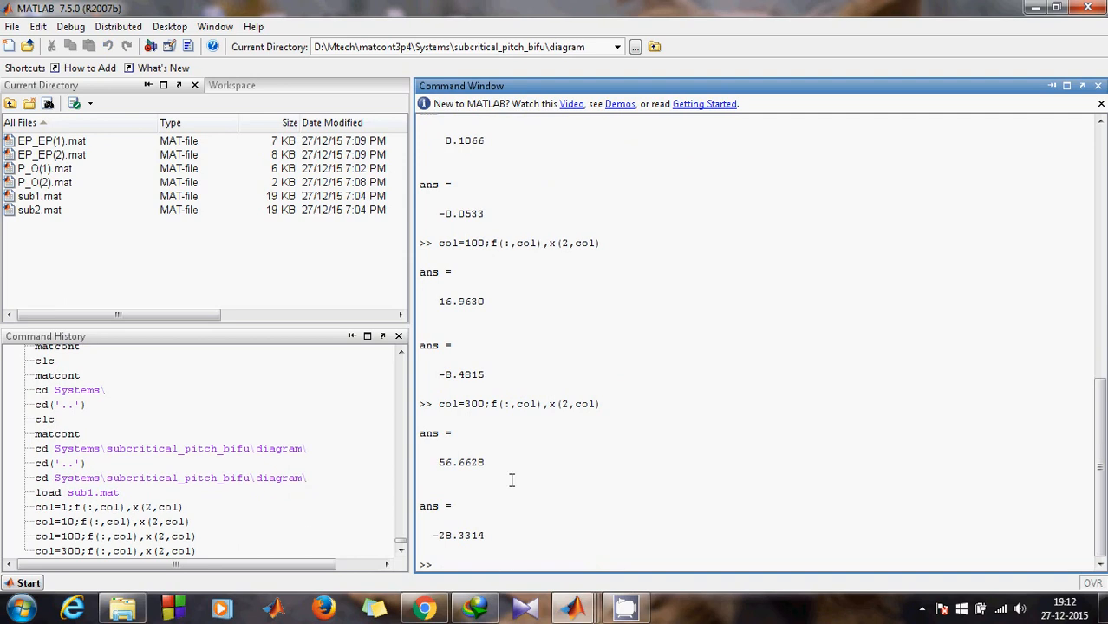
type("plot(x(2,:),x(1,:))")
Step: Plot the sub1 branch rising from about (-28, -5.3) to the origin, then enter hold on
key("Return")
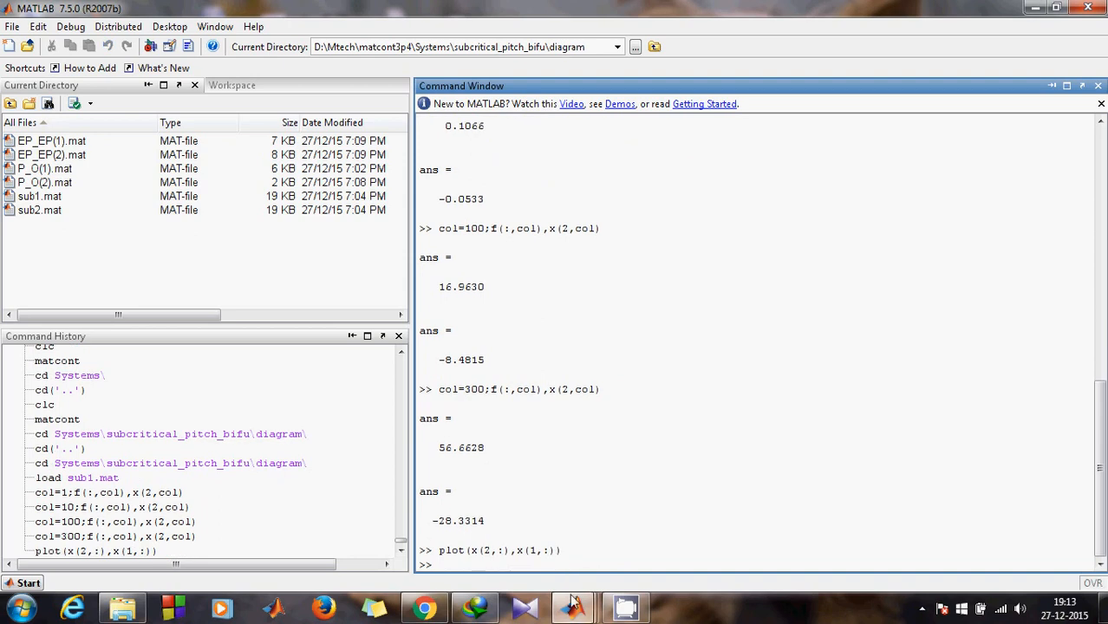
mouse_move(572, 603)
left_click(498, 536)
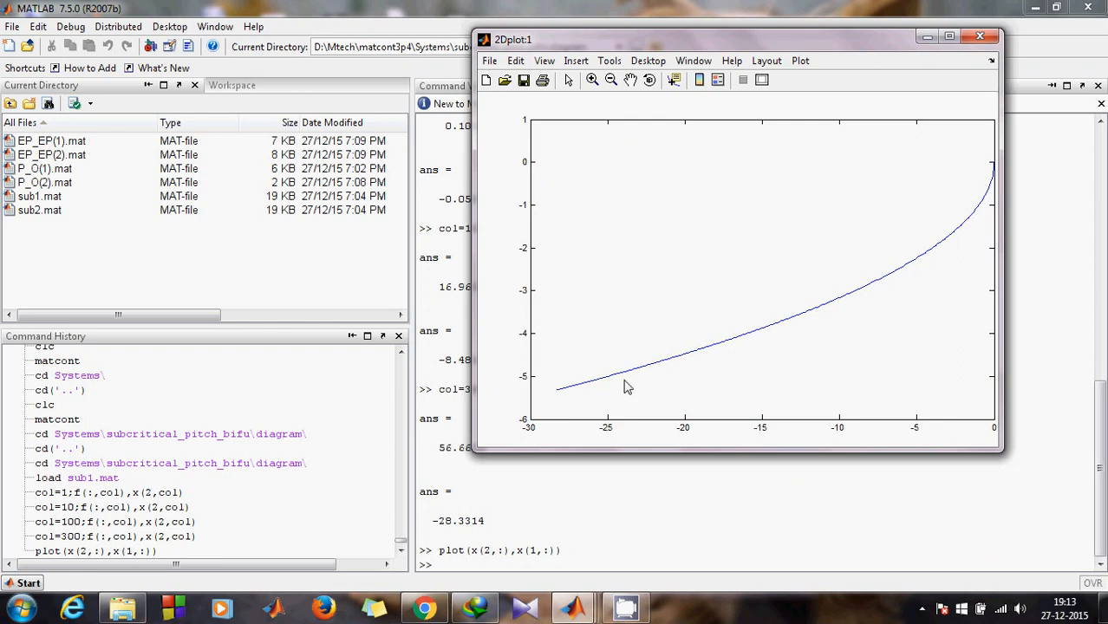
left_click(927, 38)
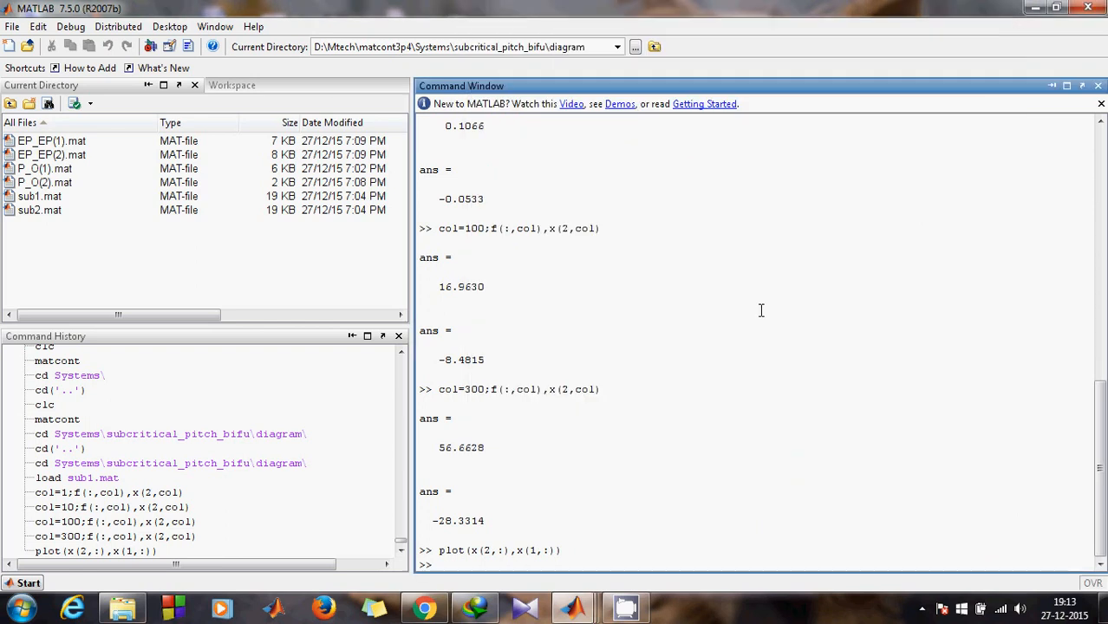
type("hold on")
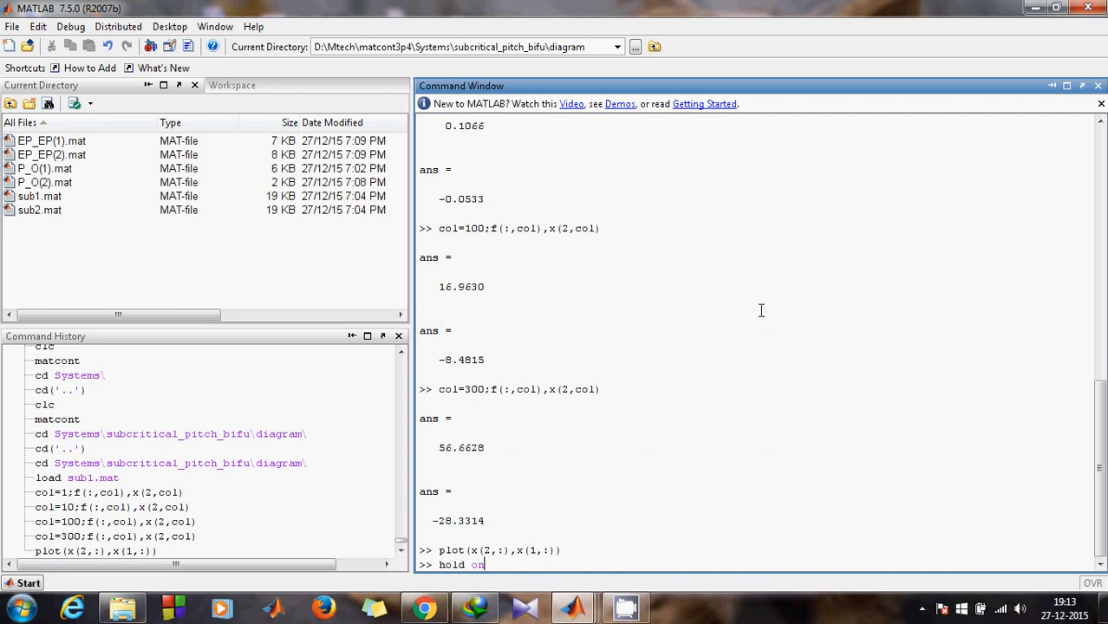
Step: Apply hold on and load sub2.mat into the workspace
key("Return")
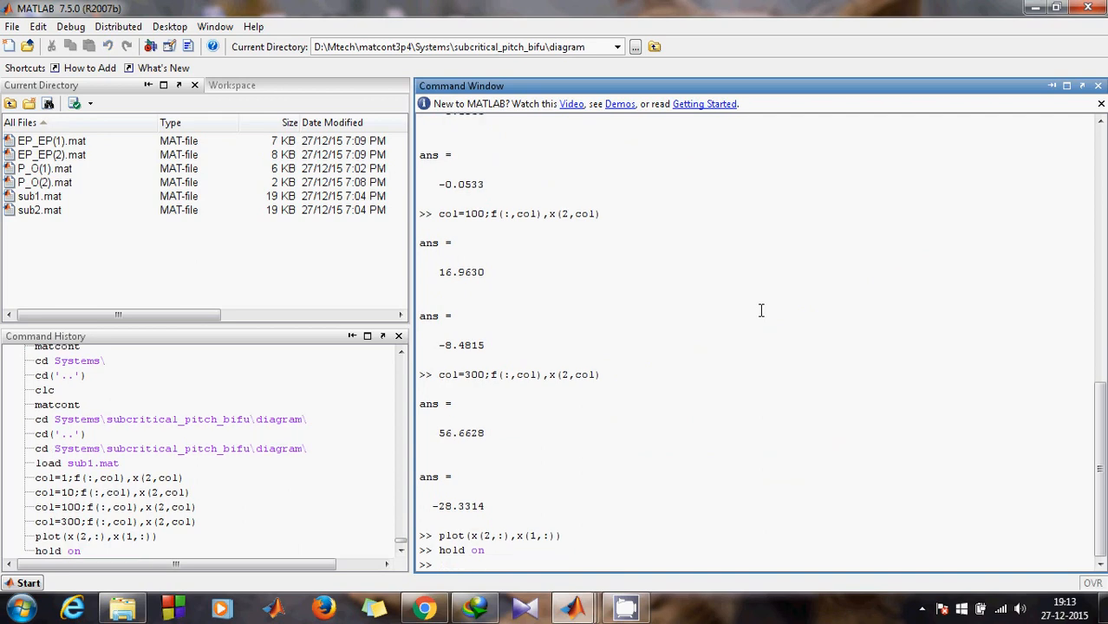
type("load sub2")
key("Tab")
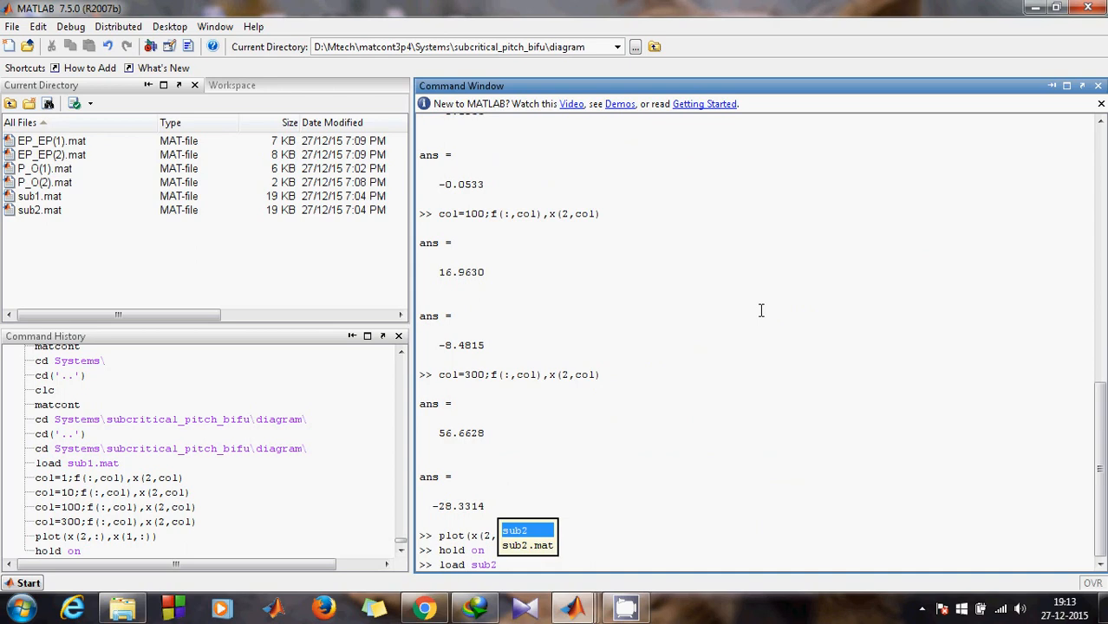
key("Down")
key("Return")
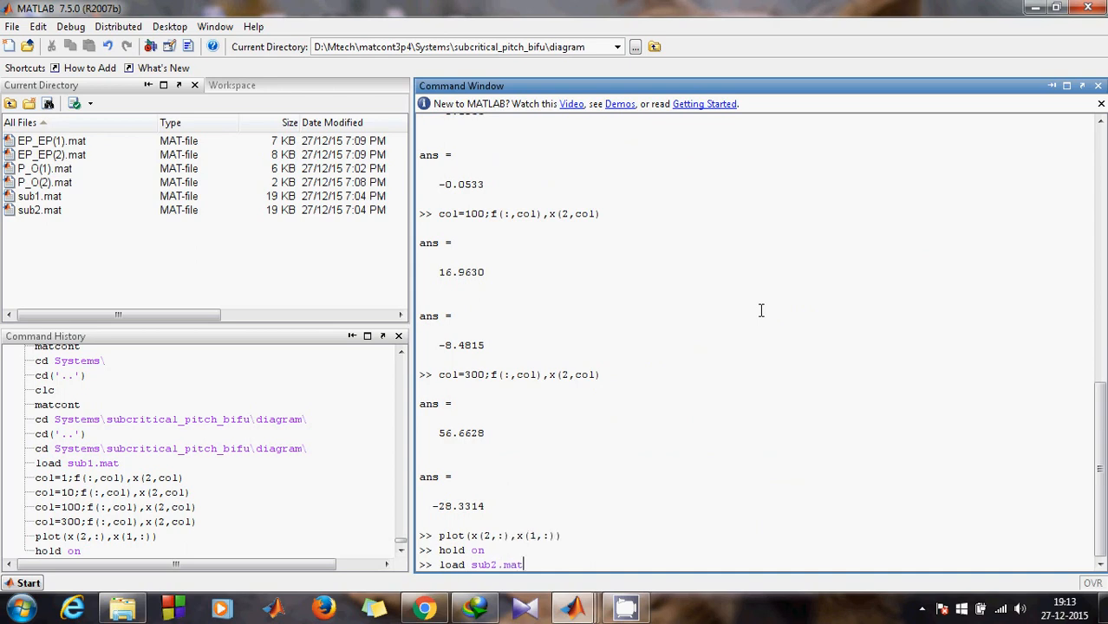
key("Return")
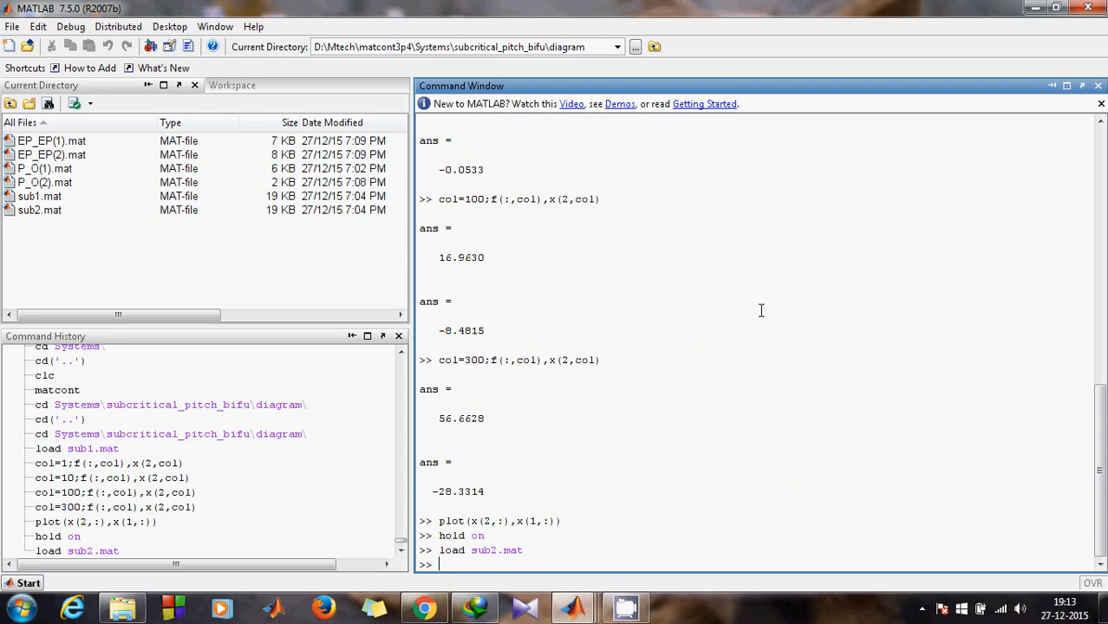
Step: Check the sub2 data at columns 1 and 10
key("Up")
key("Up")
key("Up")
key("Up")
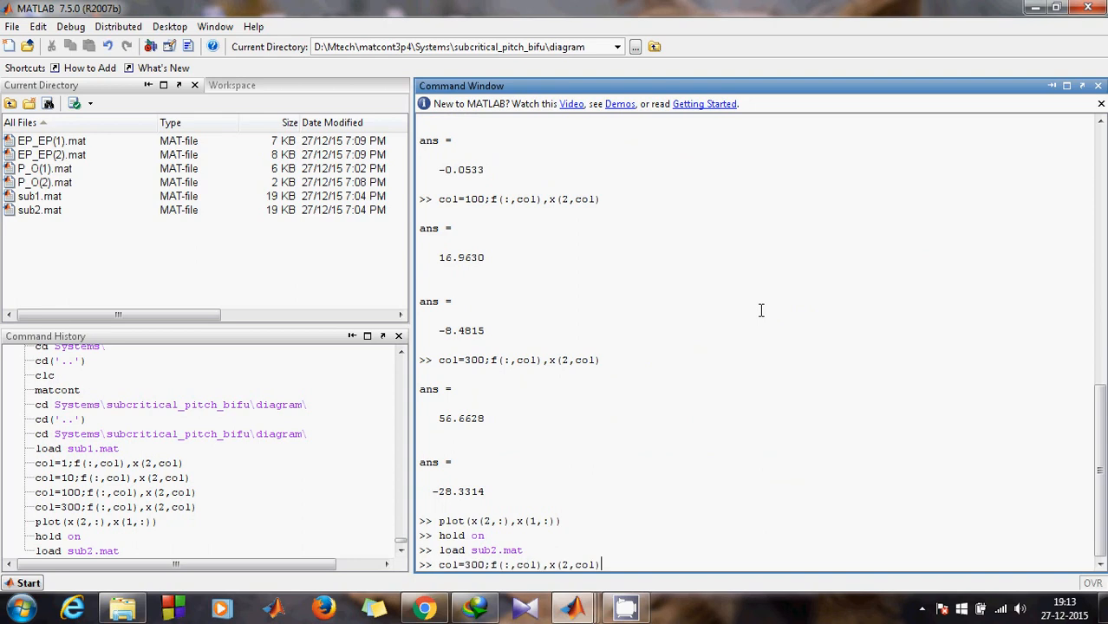
left_click(483, 564)
key("BackSpace")
key("BackSpace")
key("BackSpace")
type("1")
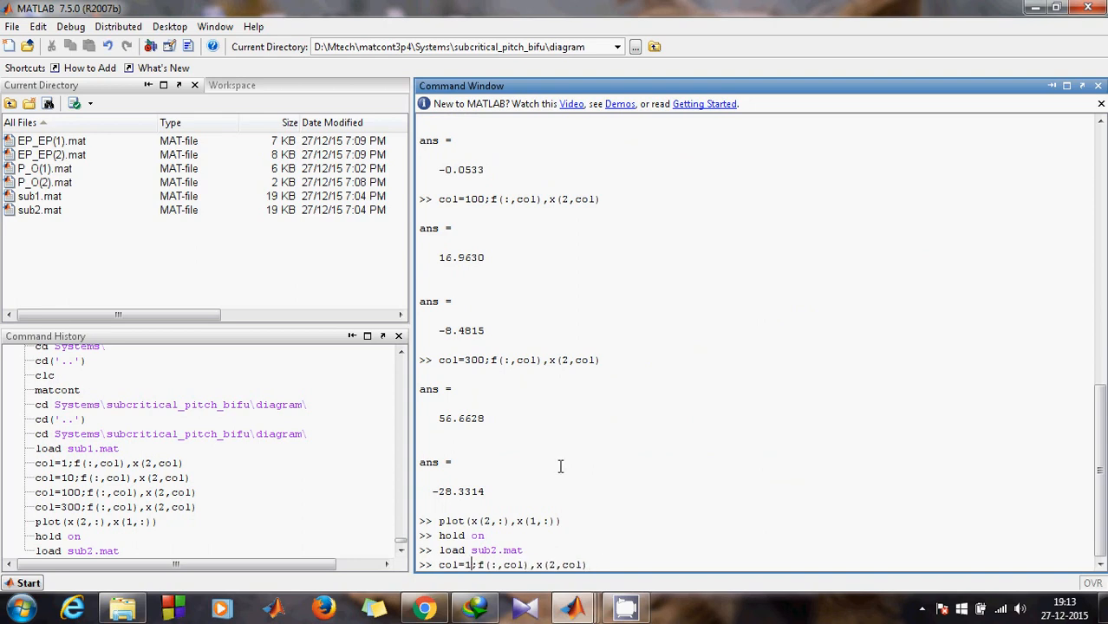
key("Return")
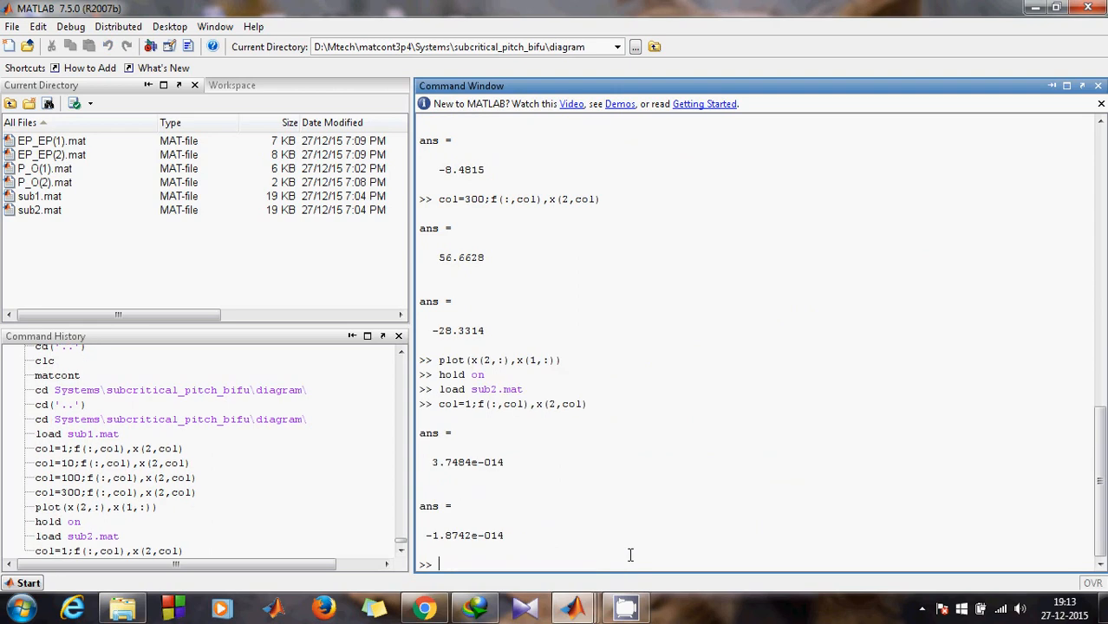
key("Up")
key("Left")
key("Left")
key("Left")
key("Left")
key("Left")
key("Left")
key("Left")
key("Left")
key("Left")
key("Left")
key("Left")
key("Left")
key("Left")
key("Left")
key("Left")
key("Left")
key("Left")
key("Left")
type("0")
key("Return")
Step: Check columns 100 and 300, the latter giving 56.8619 and -28.4310
key("Up")
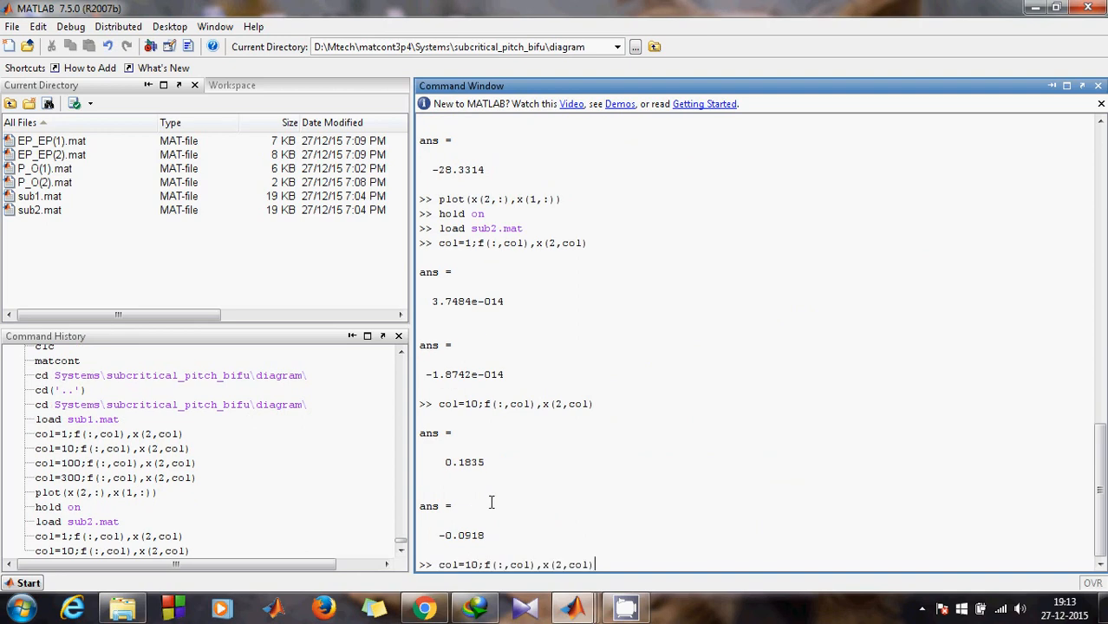
left_click(477, 566)
type("0")
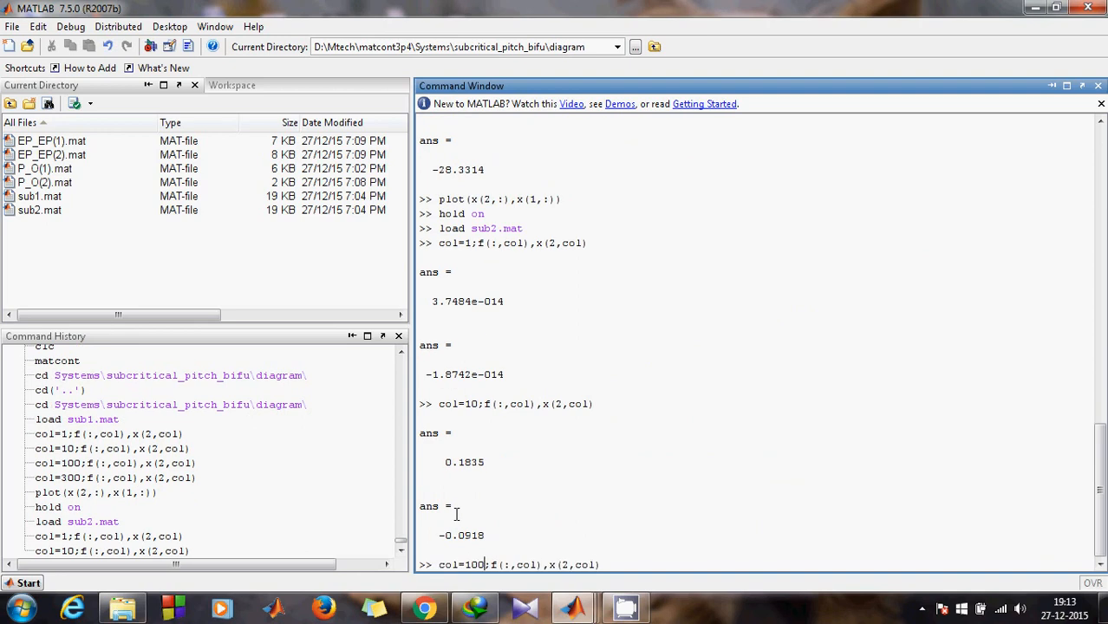
key("Return")
type("col")
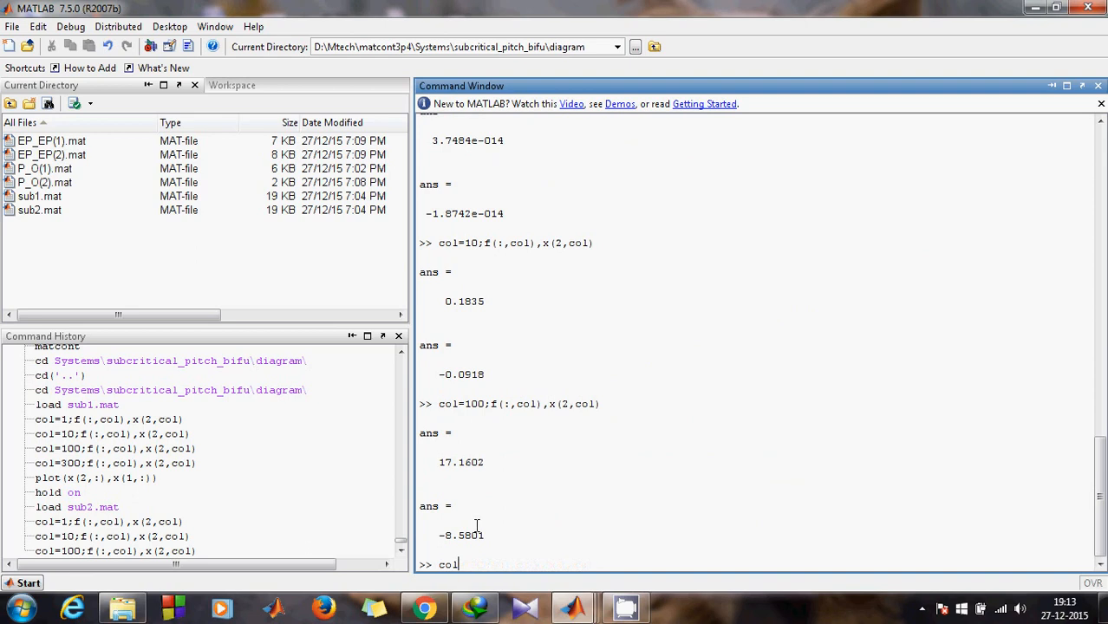
key("Up")
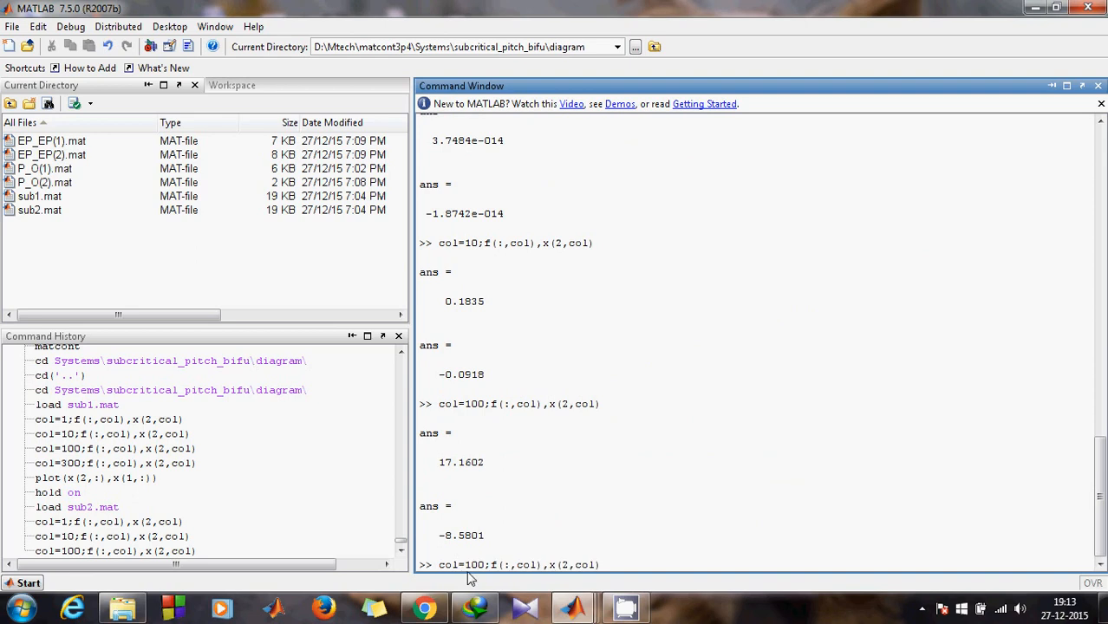
key("BackSpace")
type("3")
key("Return")
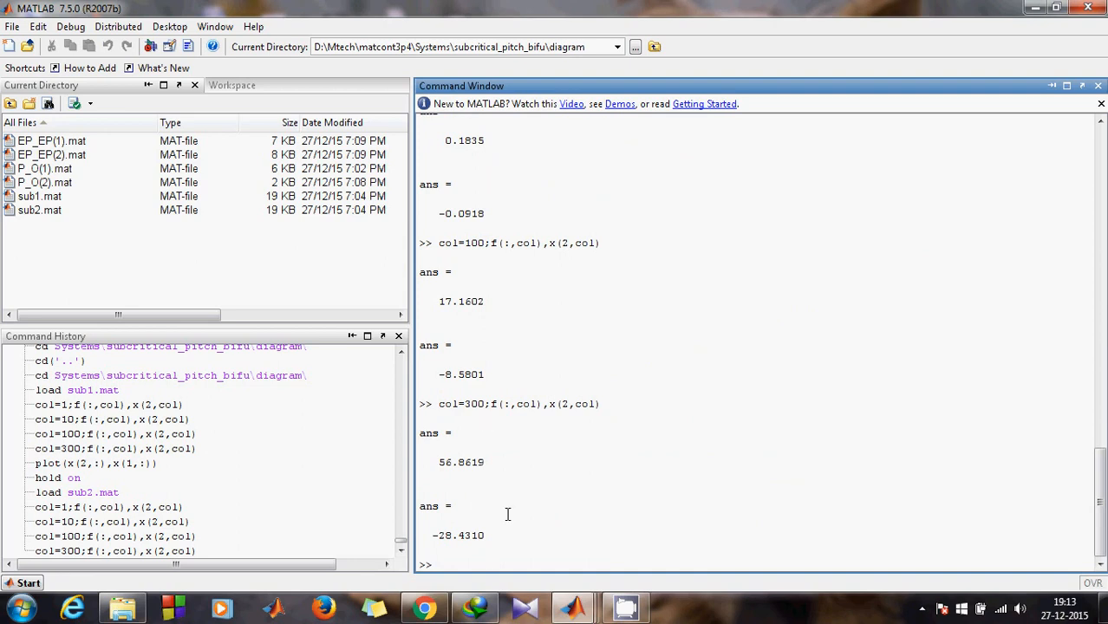
Step: Plot the sub2 branch onto the held figure with plot(x(2,:),x(1,:))
type("plot")
key("Up")
key("Return")
left_click(572, 609)
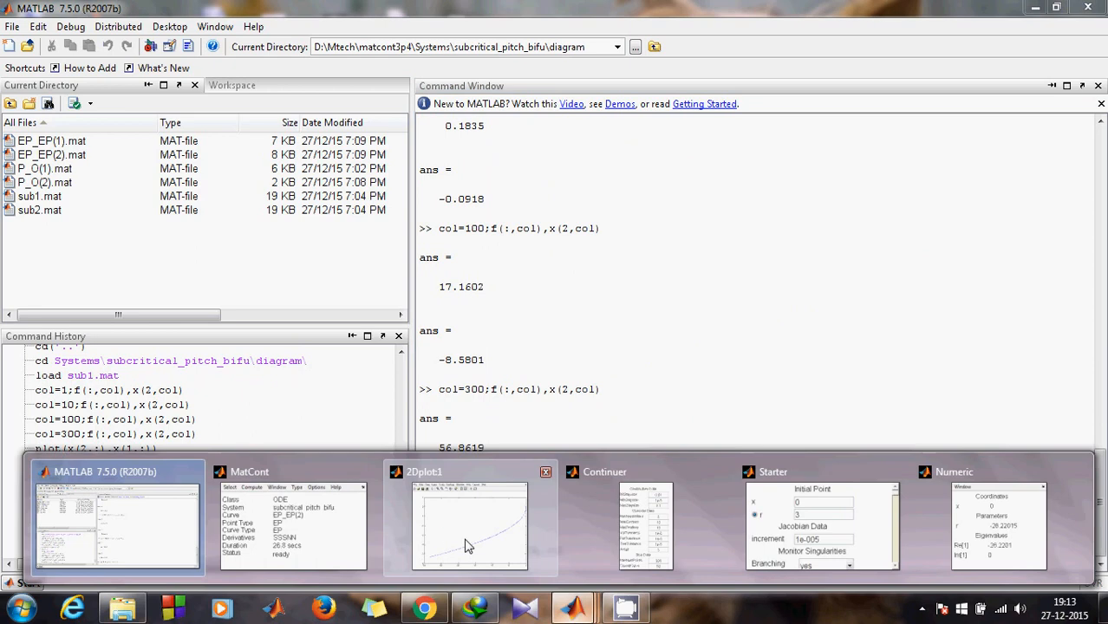
left_click(465, 545)
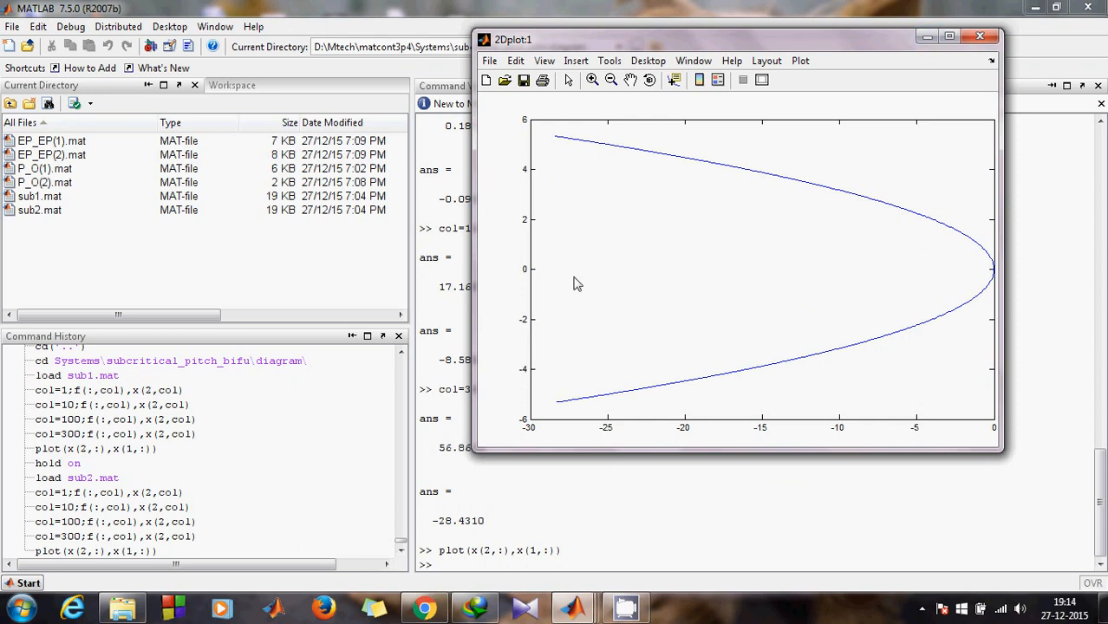
left_click(926, 37)
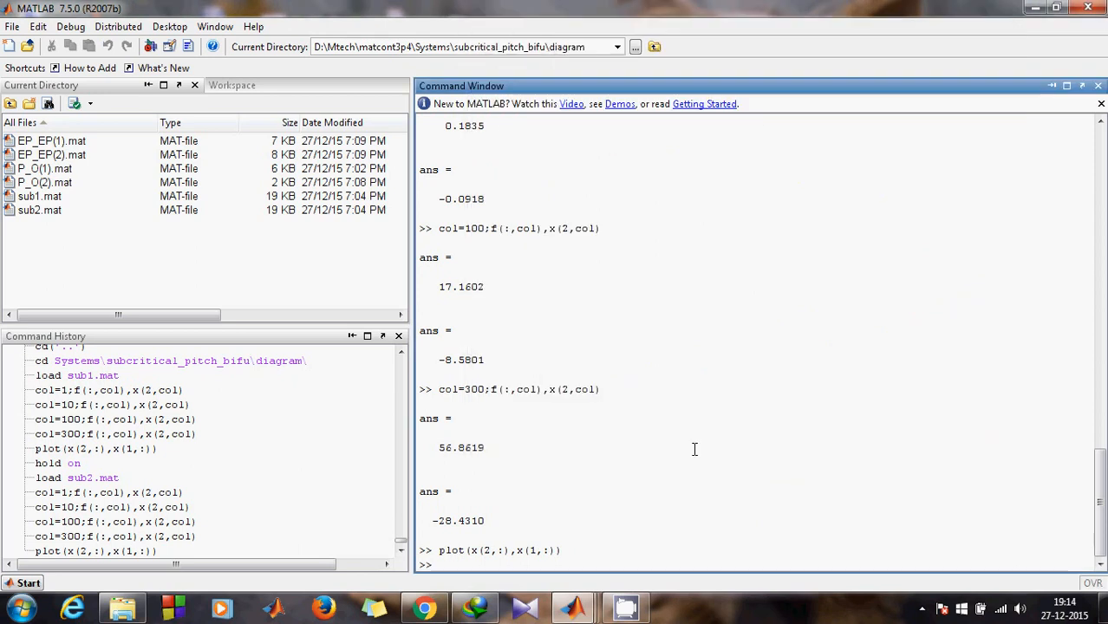
type("load ")
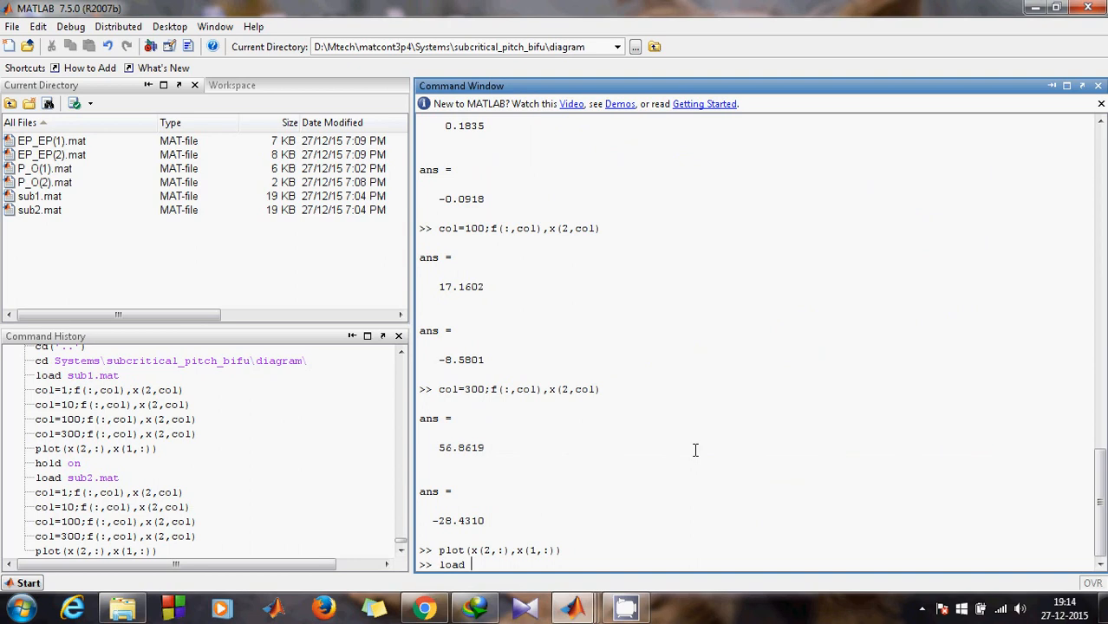
type("Ep")
Step: Load EP_EP(1).mat using file-name completion
key("Tab")
key("Down")
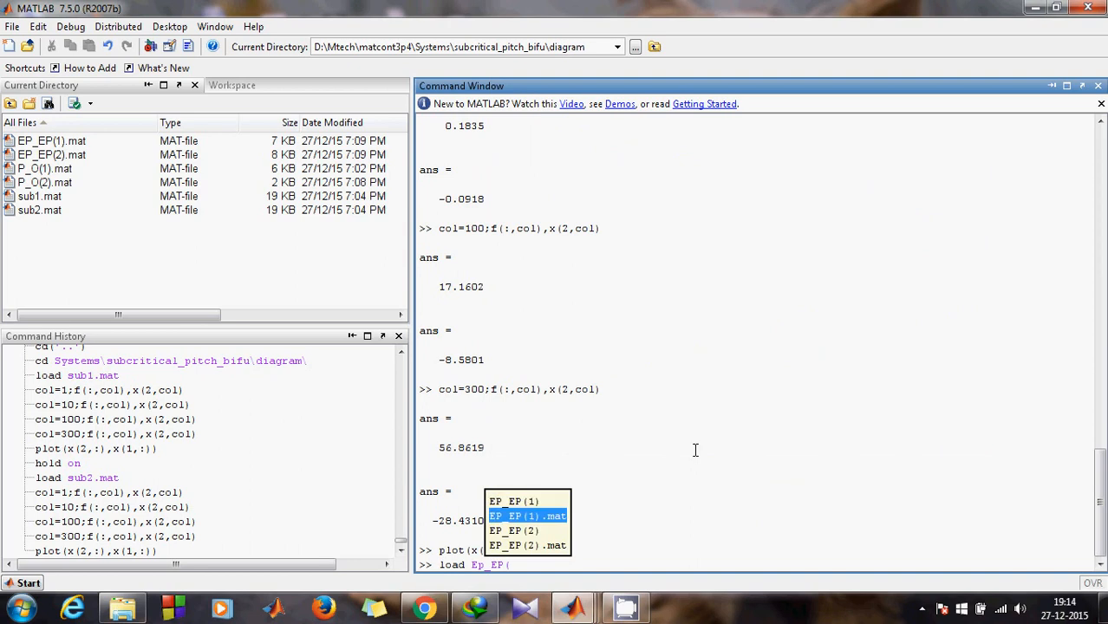
key("Return")
key("Return")
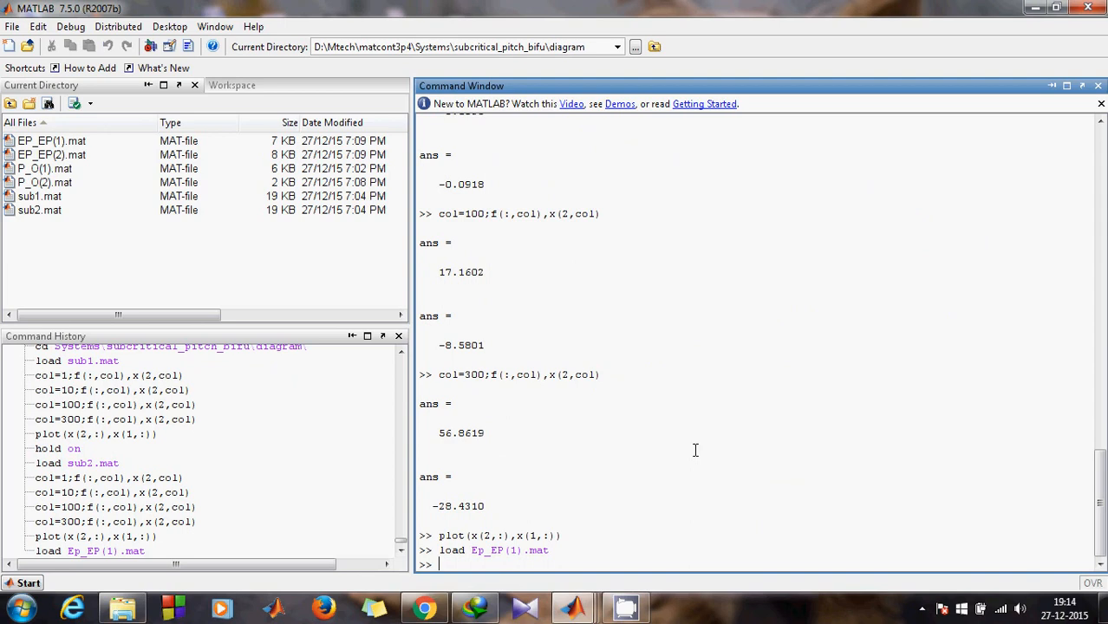
Step: Check EP_EP(1) at columns 1 and 10, column 10 giving 3.3201
type("col")
key("Up")
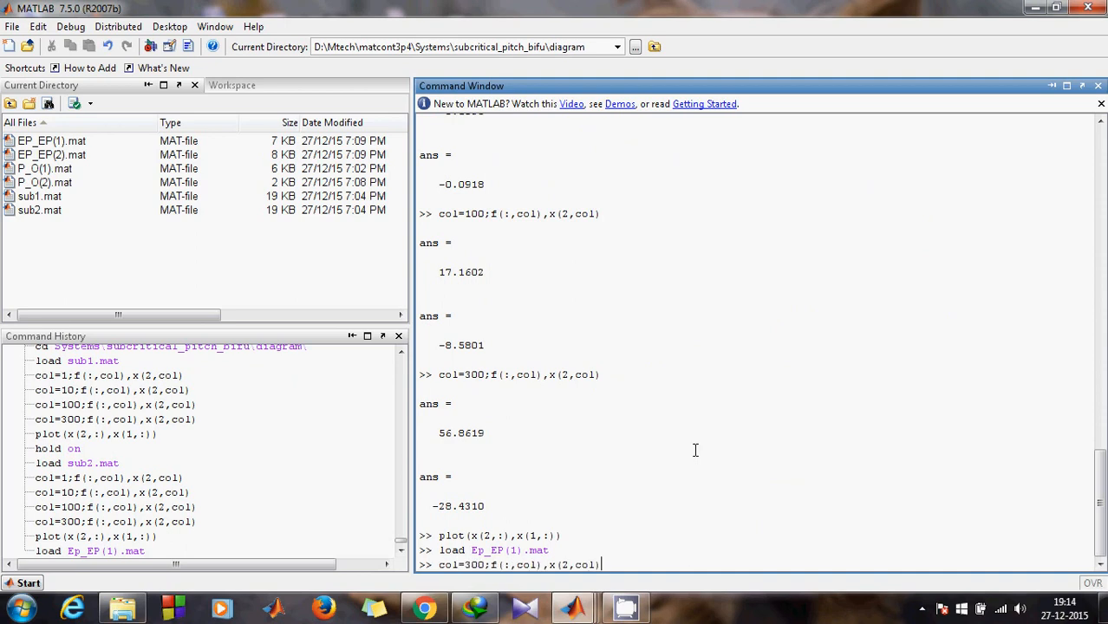
left_click(484, 564)
key("BackSpace")
key("BackSpace")
key("BackSpace")
type("1")
key("Return")
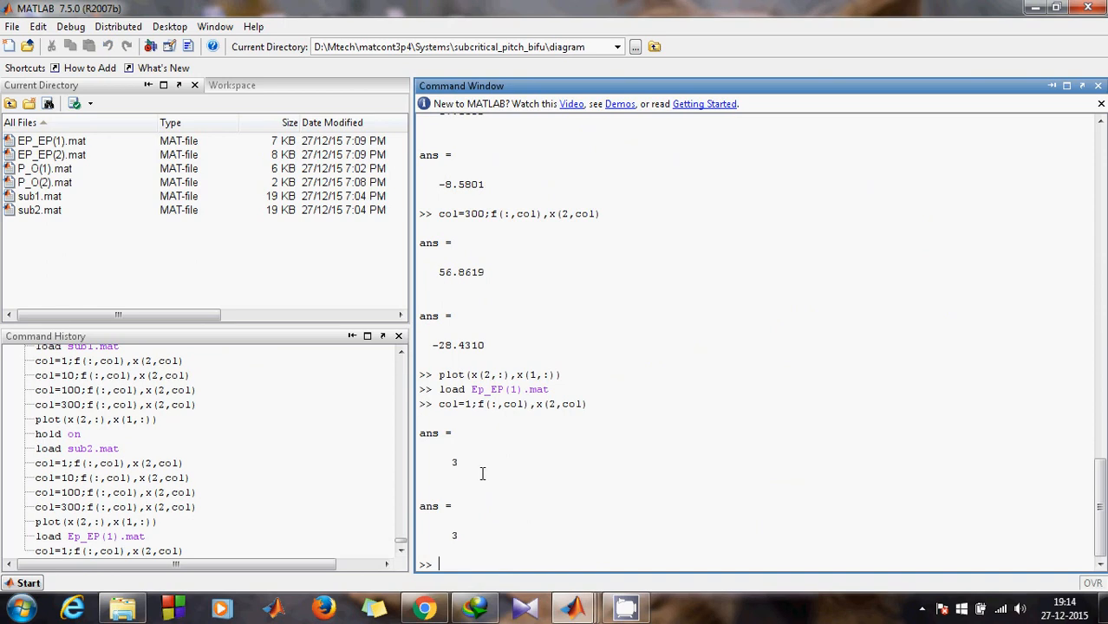
key("Up")
left_click(469, 564)
type("0")
key("Return")
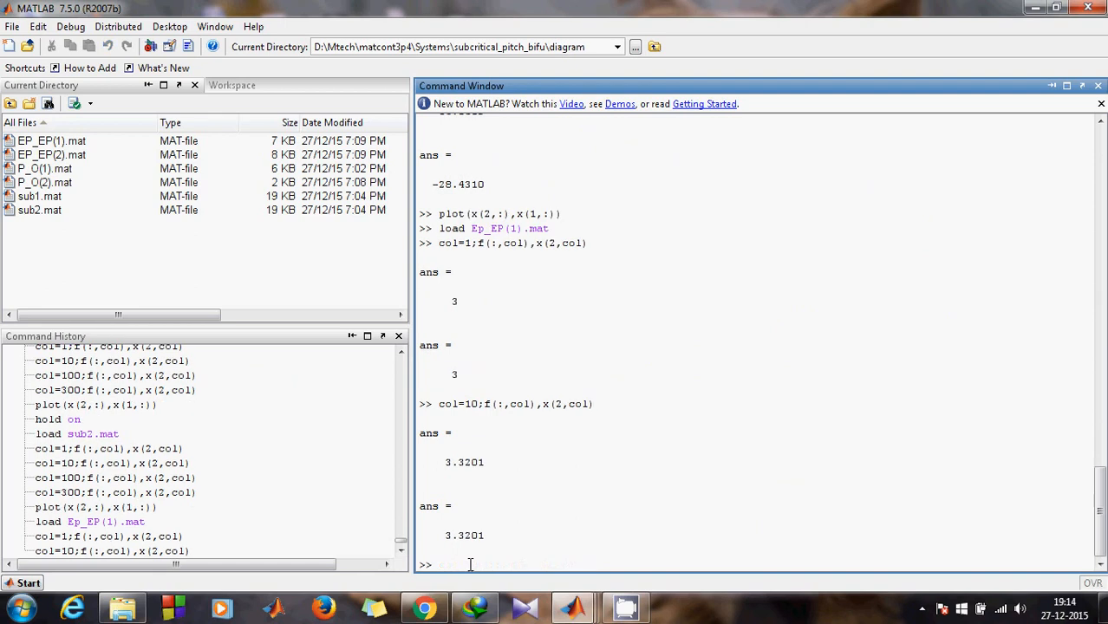
Step: Check columns 100 and 300, giving 12.3201 and 32.3201
key("Up")
left_click(479, 564)
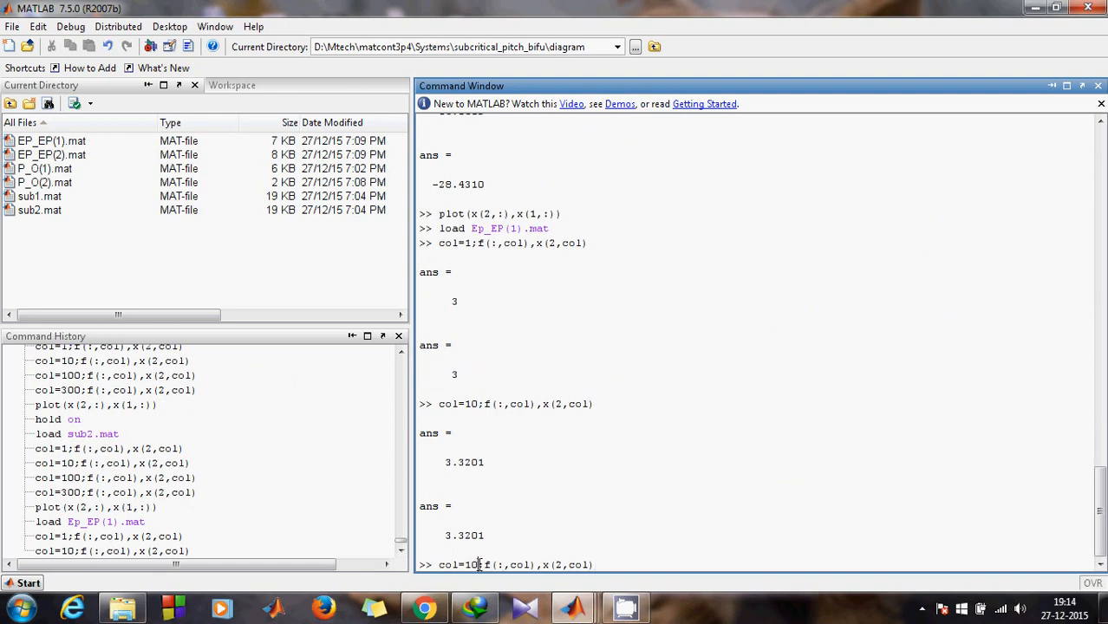
type("0")
key("Return")
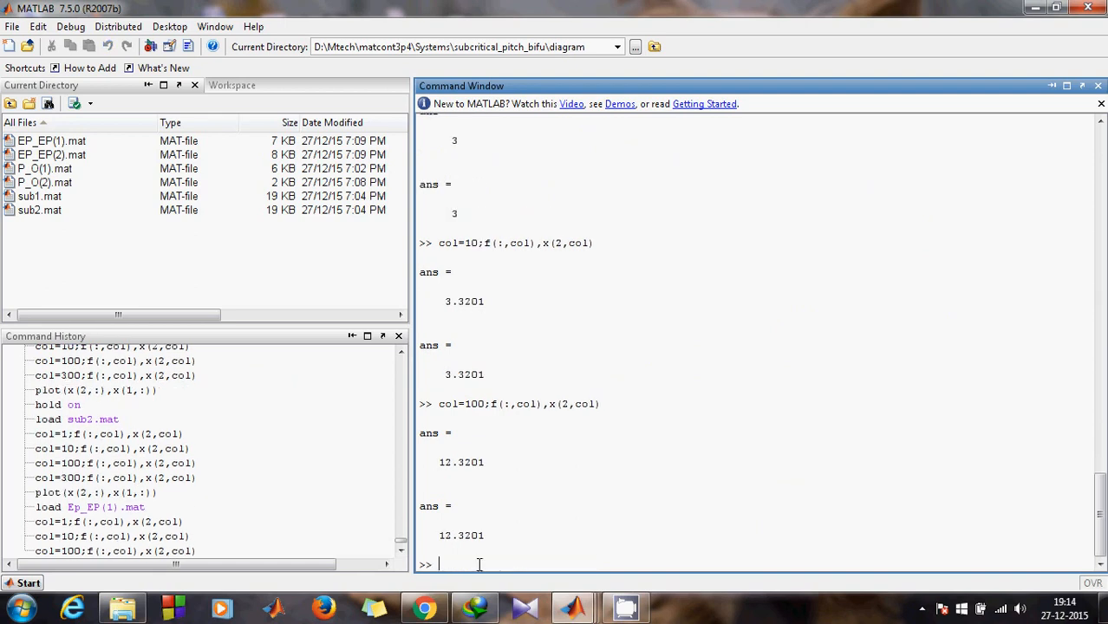
key("Up")
left_click(471, 565)
key("BackSpace")
type("3")
key("Return")
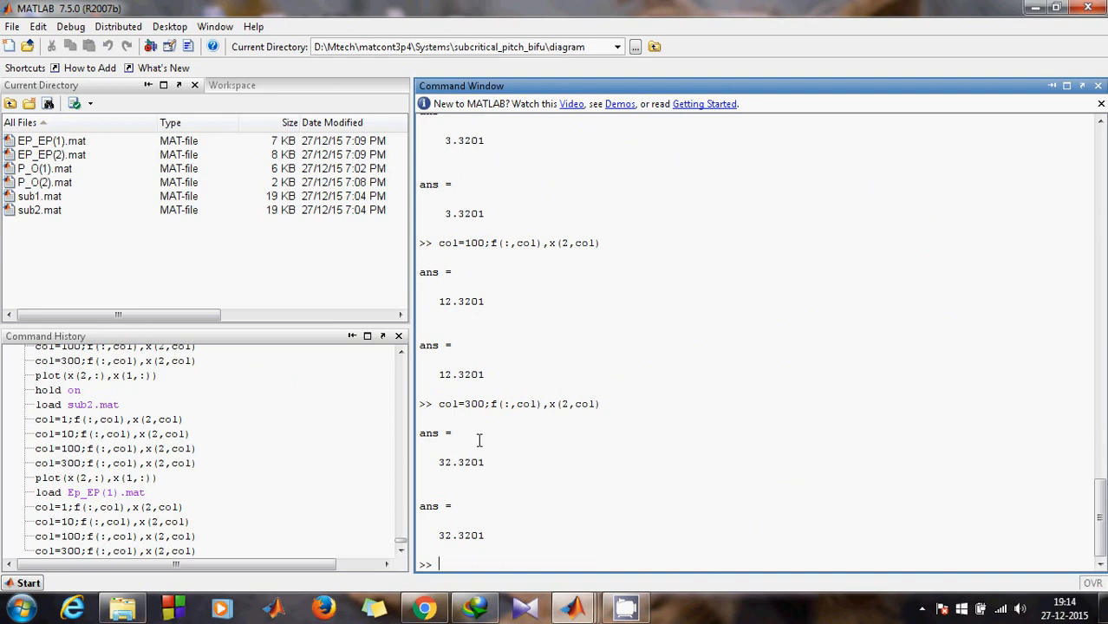
Step: Plot the EP_EP(1) branch onto the figure with plot(x(2,:),x(1,:))
type("plo")
key("Up")
key("Return")
left_click(572, 609)
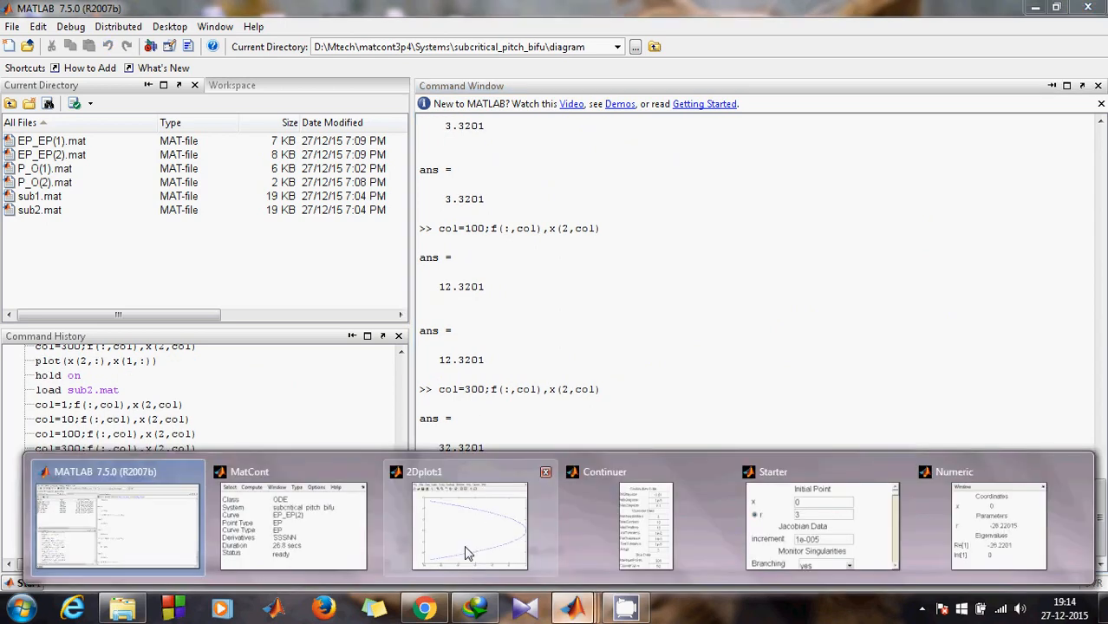
left_click(467, 554)
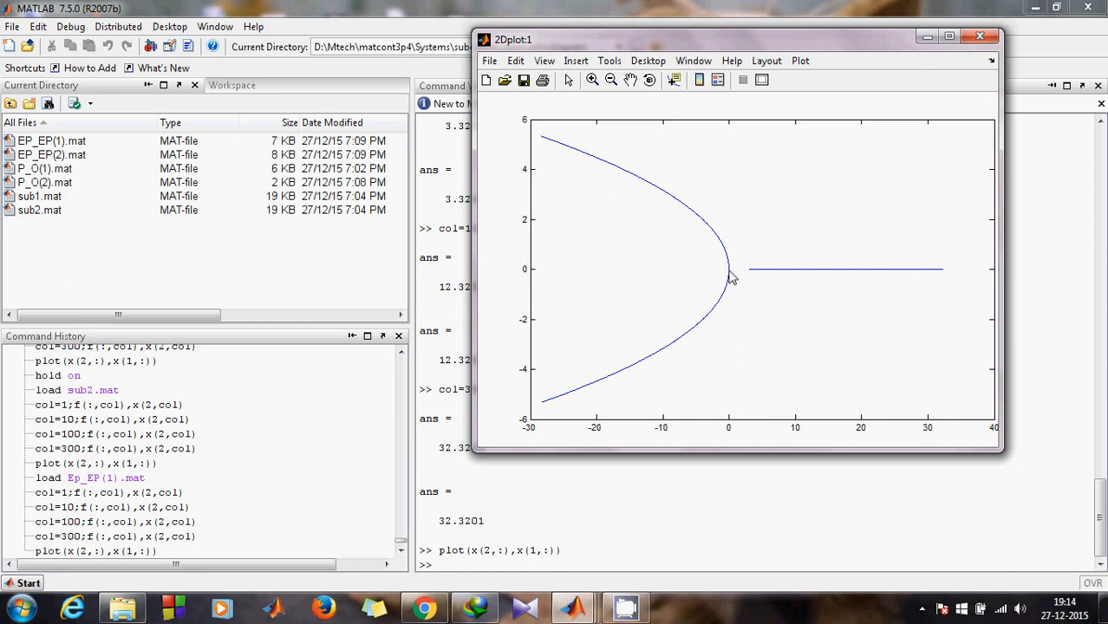
left_click(582, 458)
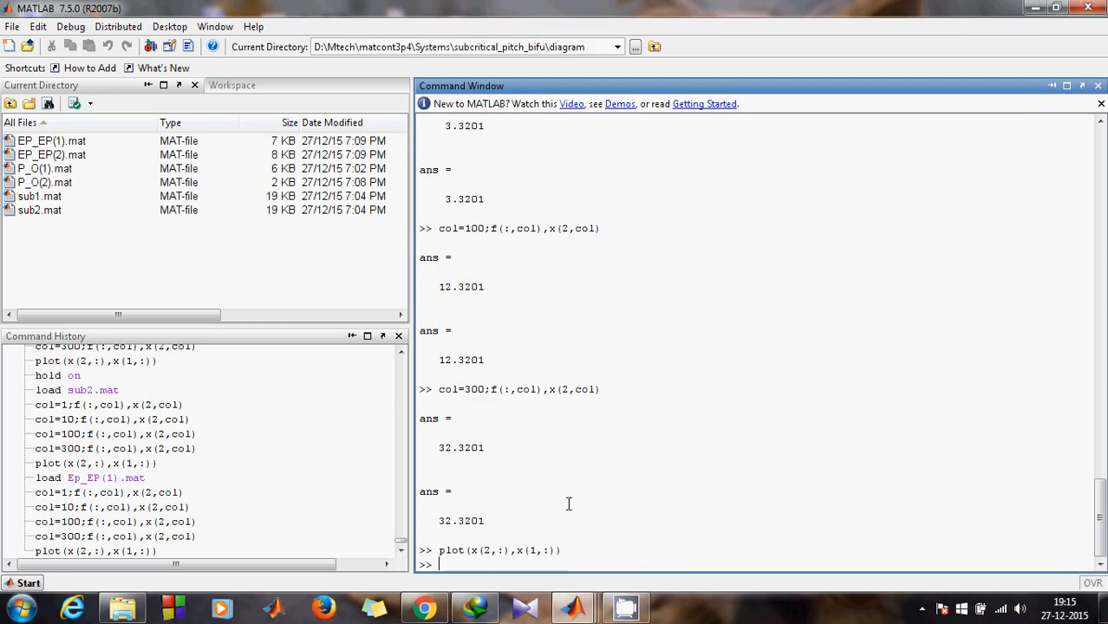
left_click(573, 608)
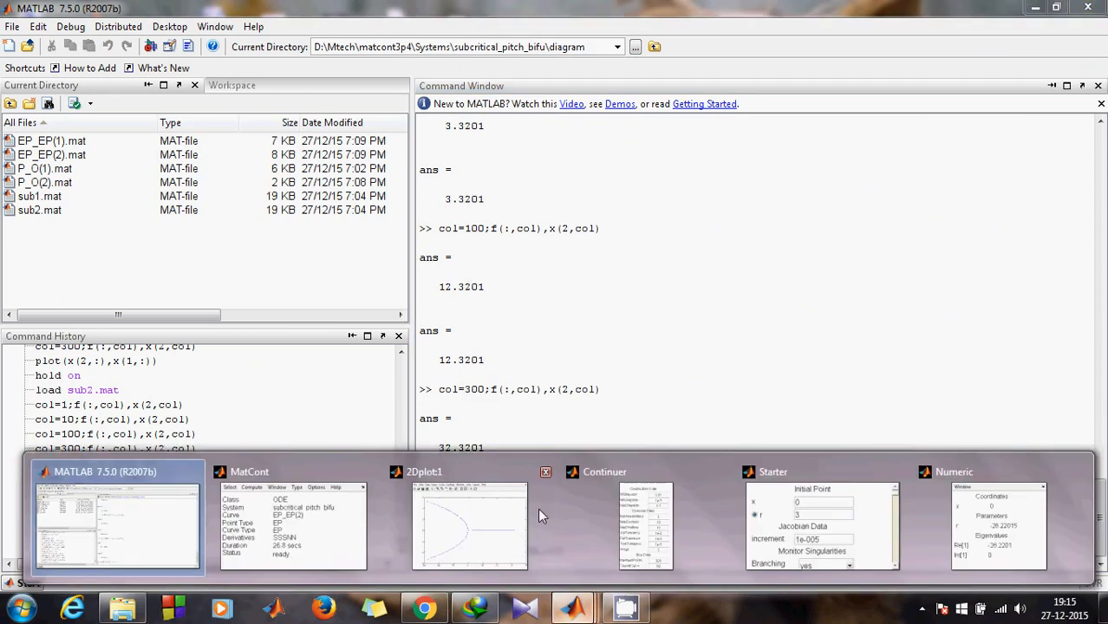
left_click(538, 511)
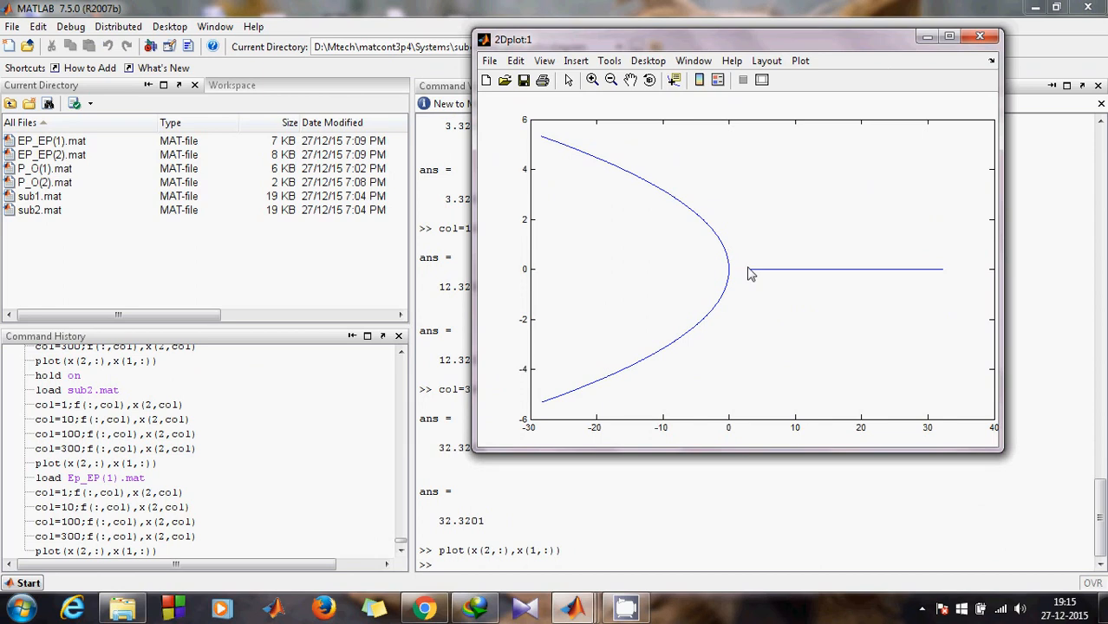
left_click(925, 39)
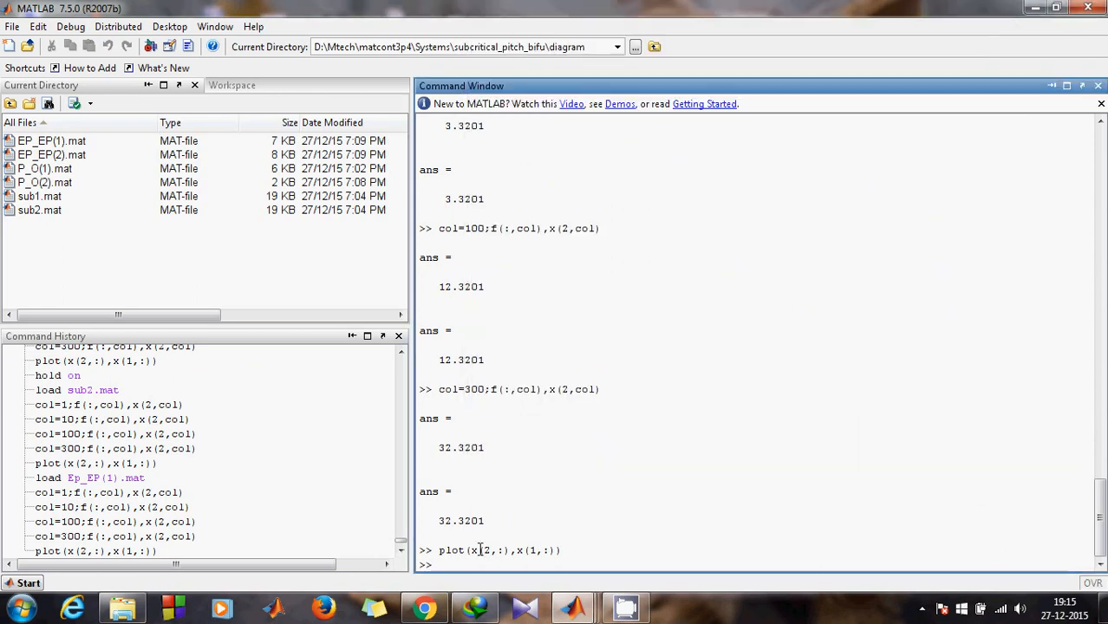
Step: Load EP_EP(2).mat using file-name completion
type("loa")
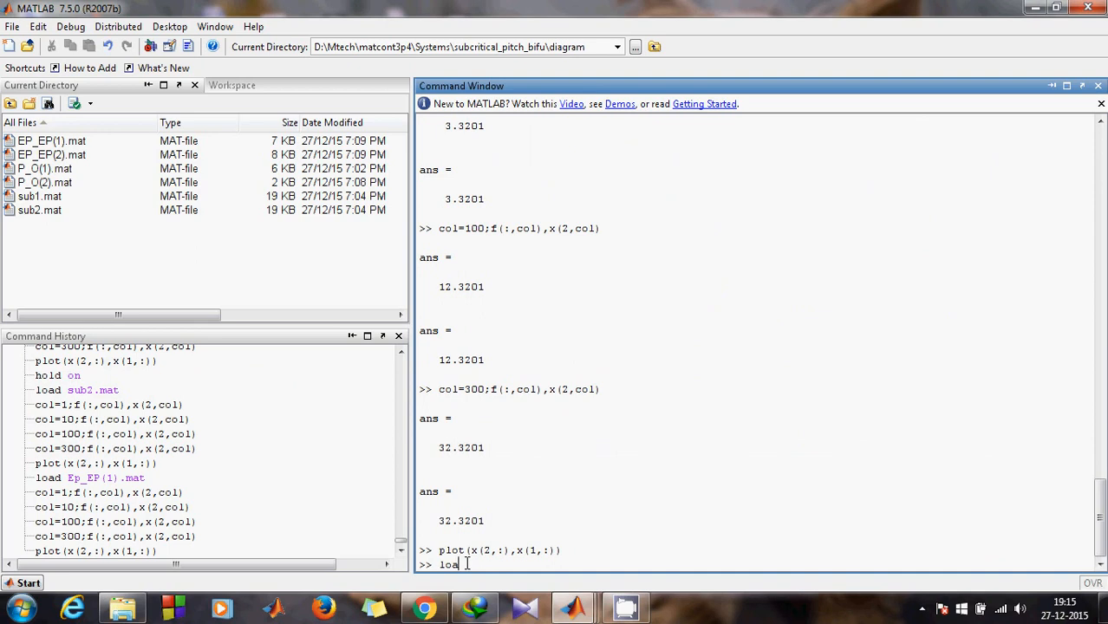
type("d E")
key("Tab")
key("Down")
key("Down")
key("Down")
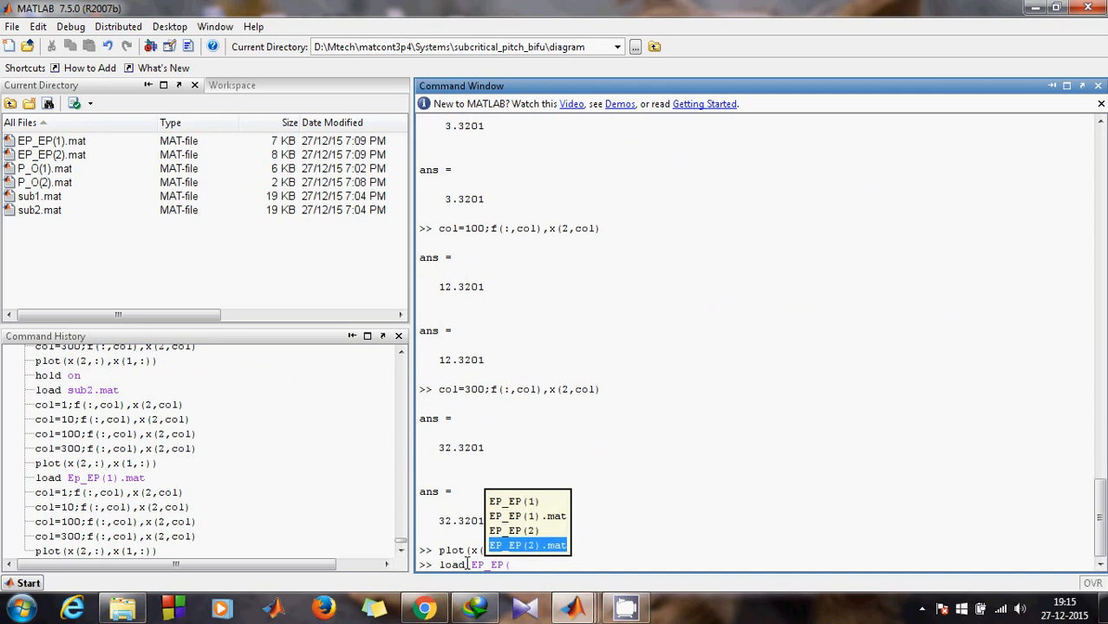
key("Return")
key("Return")
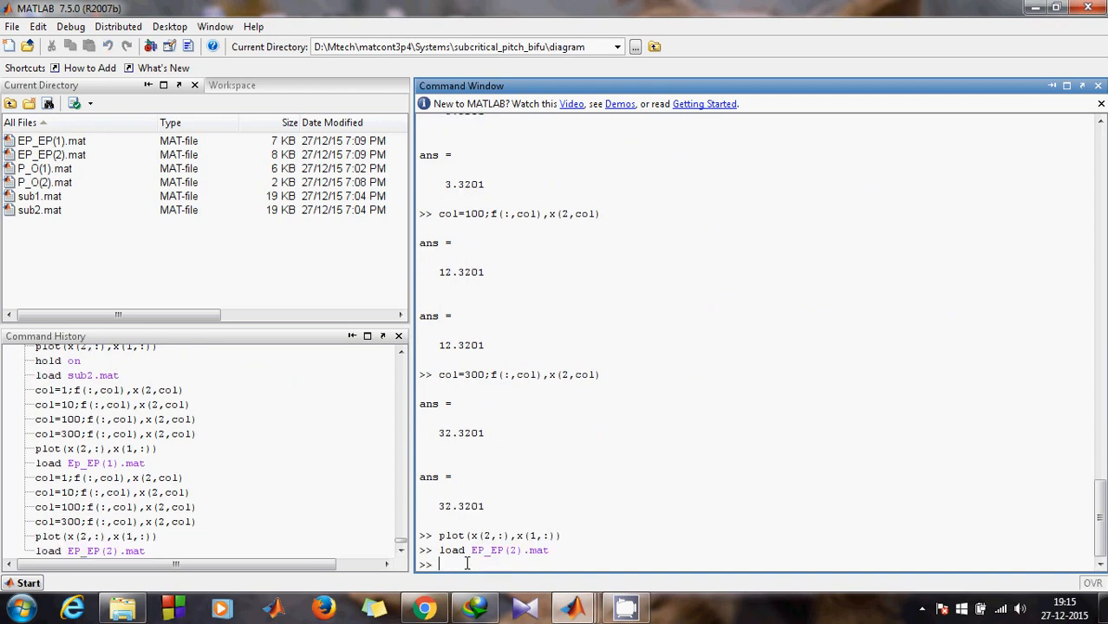
Step: Check EP_EP(2) at column 1, returning 3 for both f and x(2)
key("Up")
key("Up")
key("Up")
left_click(484, 565)
key("BackSpace")
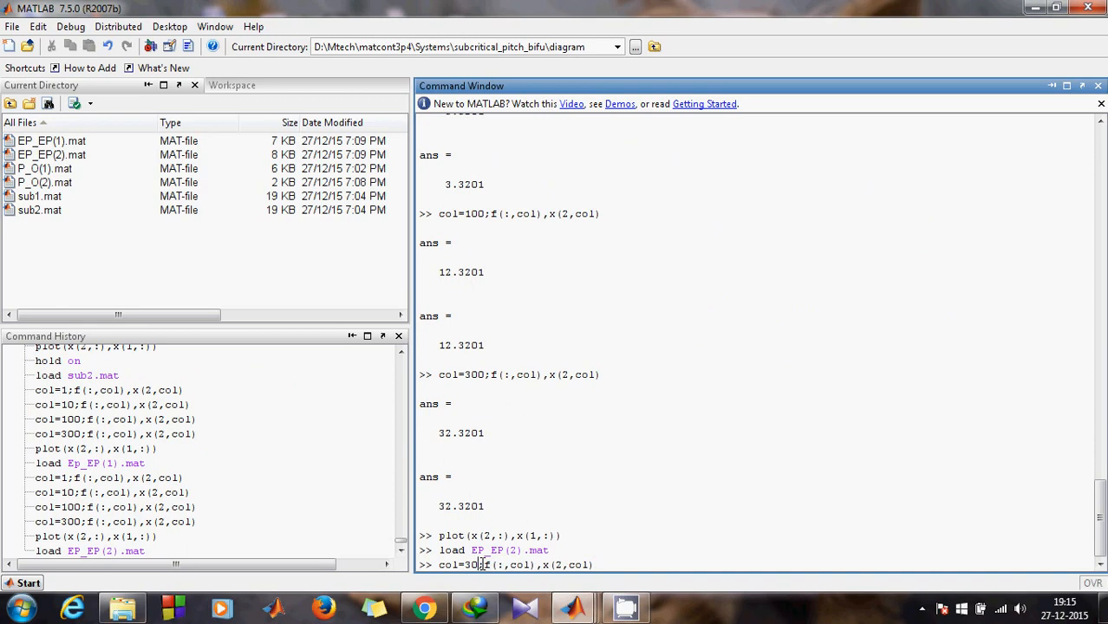
key("BackSpace")
key("BackSpace")
type("1")
key("Return")
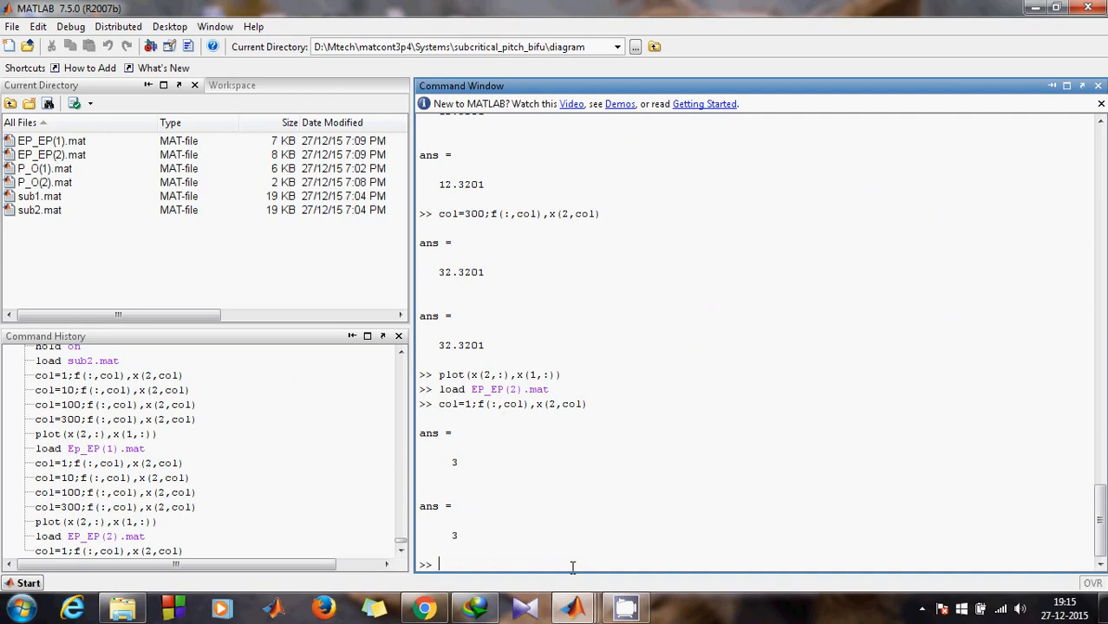
Step: Inspect the 2Dplot:1 figure, then return to the Command Window
left_click(573, 609)
left_click(471, 543)
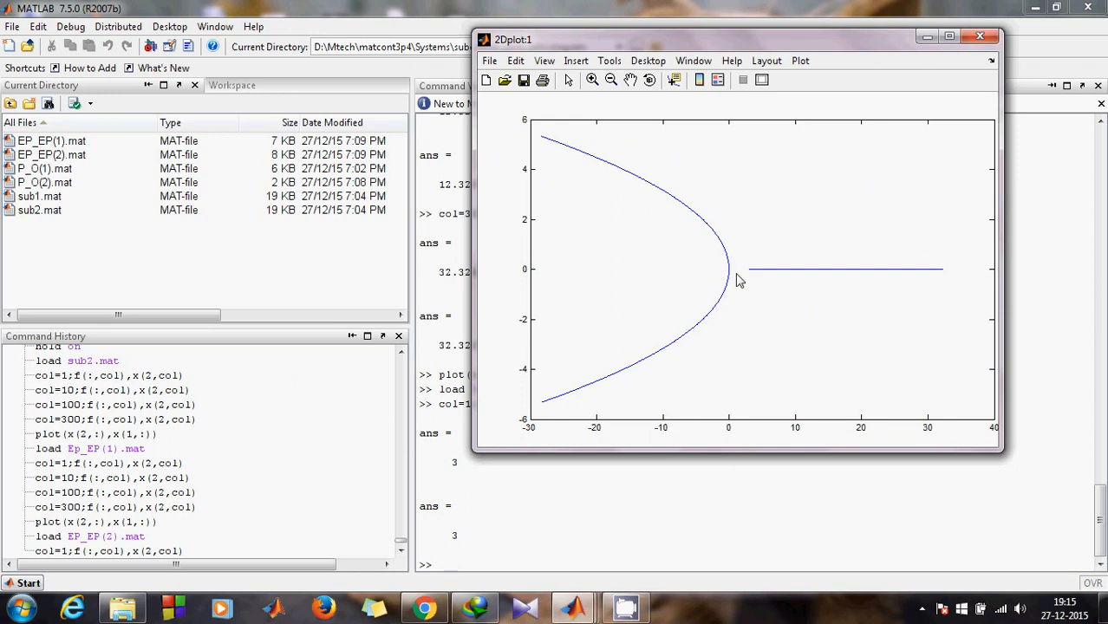
left_click(527, 511)
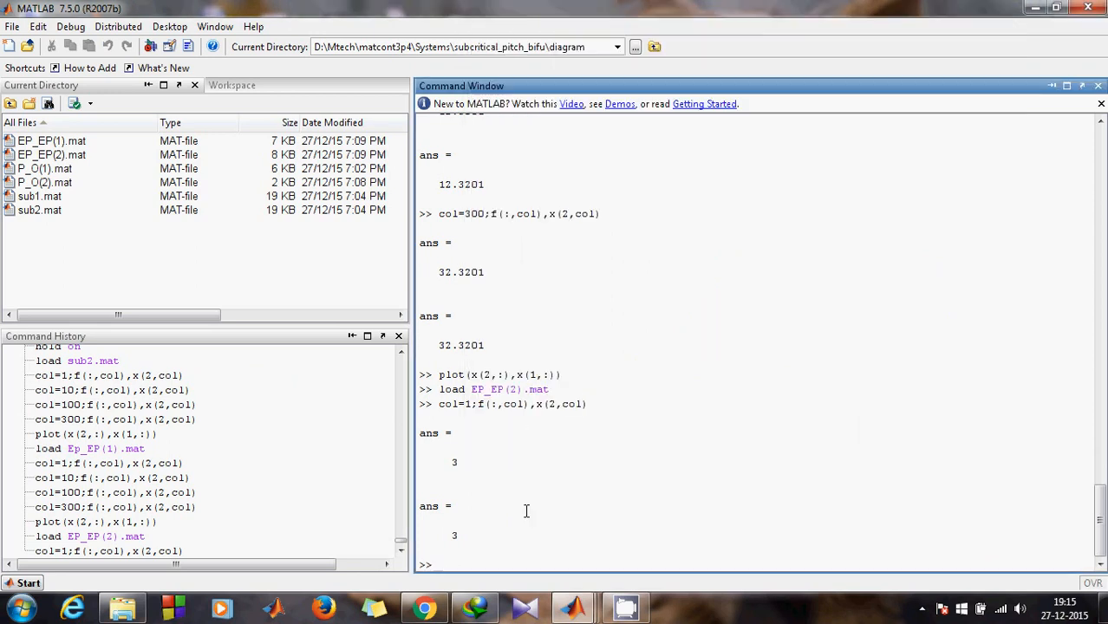
Step: Evaluate the EP_EP(2) branch at columns 10 and 20
type("col")
key("Up")
left_click(470, 565)
type("0")
key("Return")
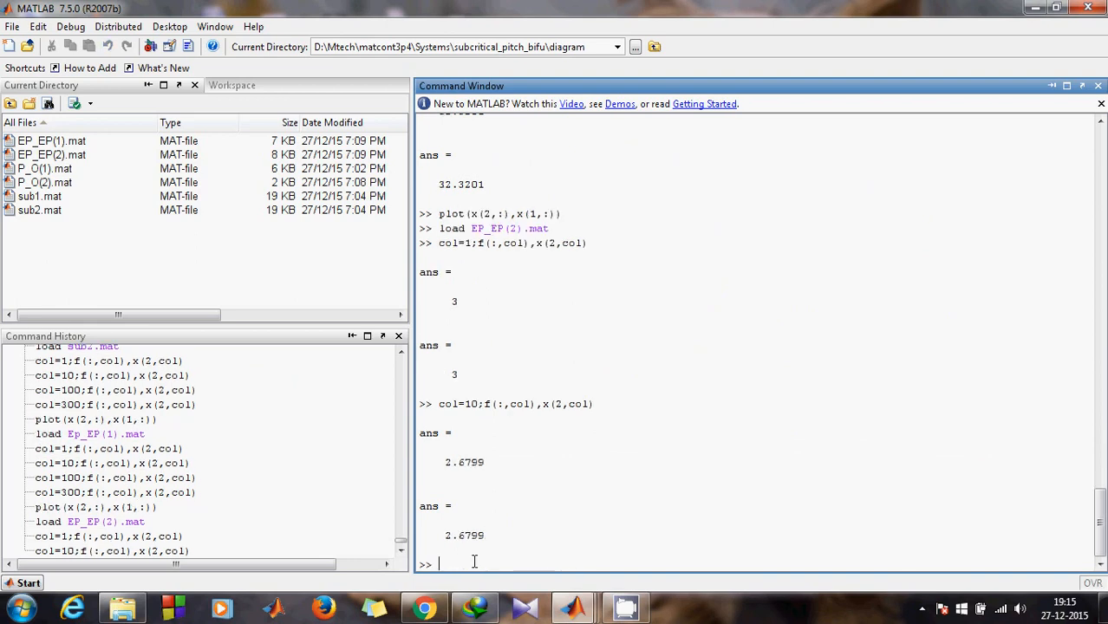
key("Up")
left_click(470, 565)
key("BackSpace")
type("2")
key("Return")
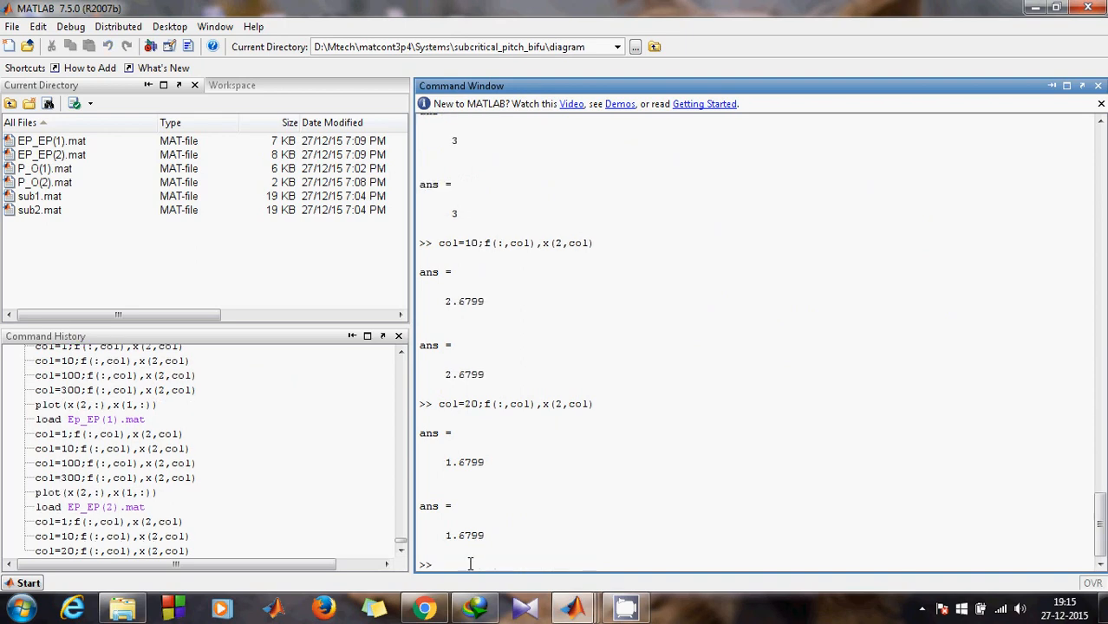
Step: Evaluate the branch at columns 30 and 40
key("Up")
left_click(469, 564)
key("BackSpace")
type("3")
key("Return")
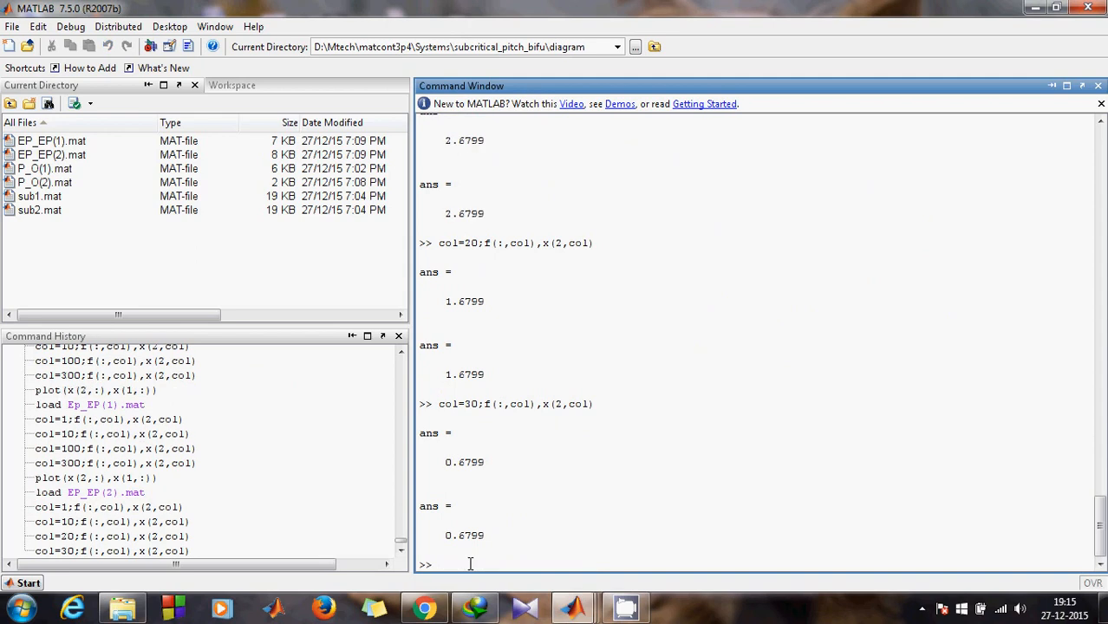
key("Up")
left_click(469, 564)
key("BackSpace")
type("4")
key("Return")
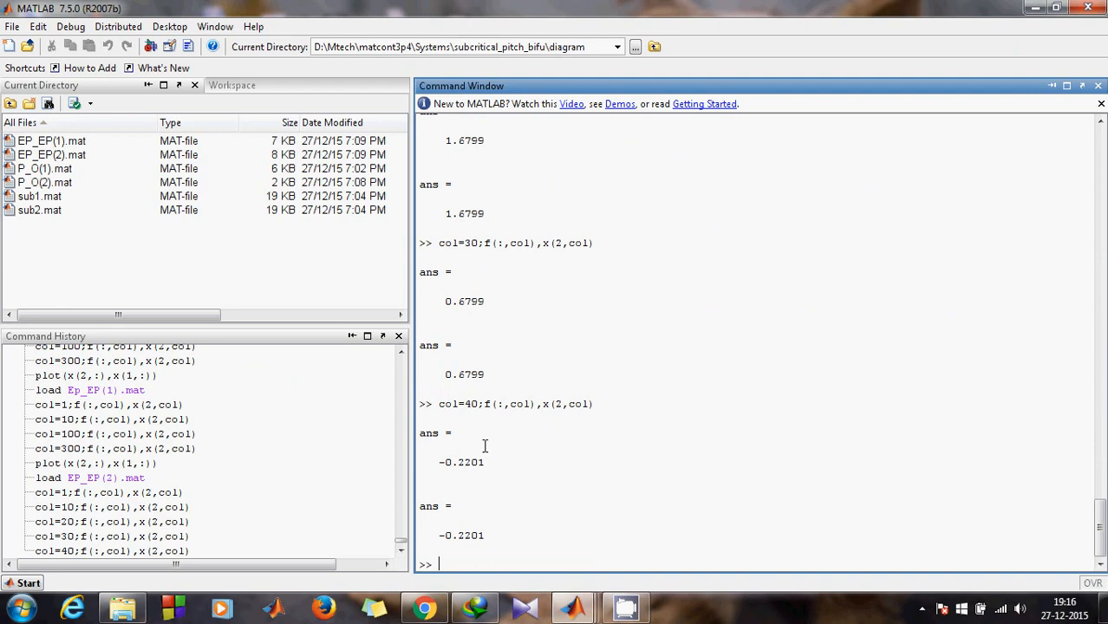
Step: Narrow in with columns 35 and 37, finding the value reaches 0 at column 37
key("Up")
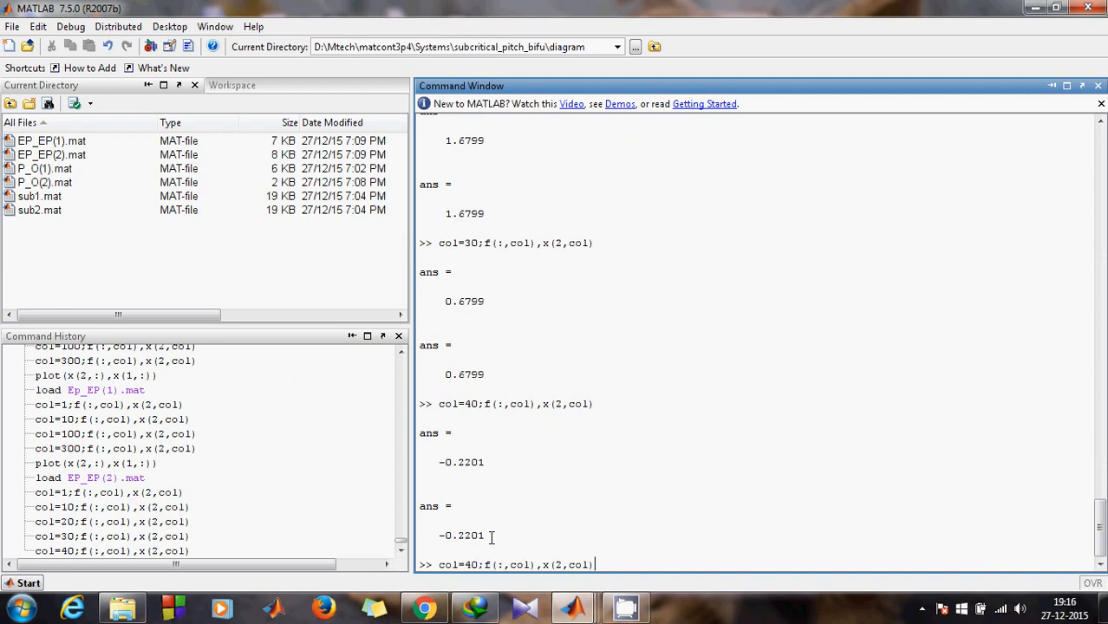
left_click(475, 565)
key("BackSpace")
key("BackSpace")
type("35")
key("Return")
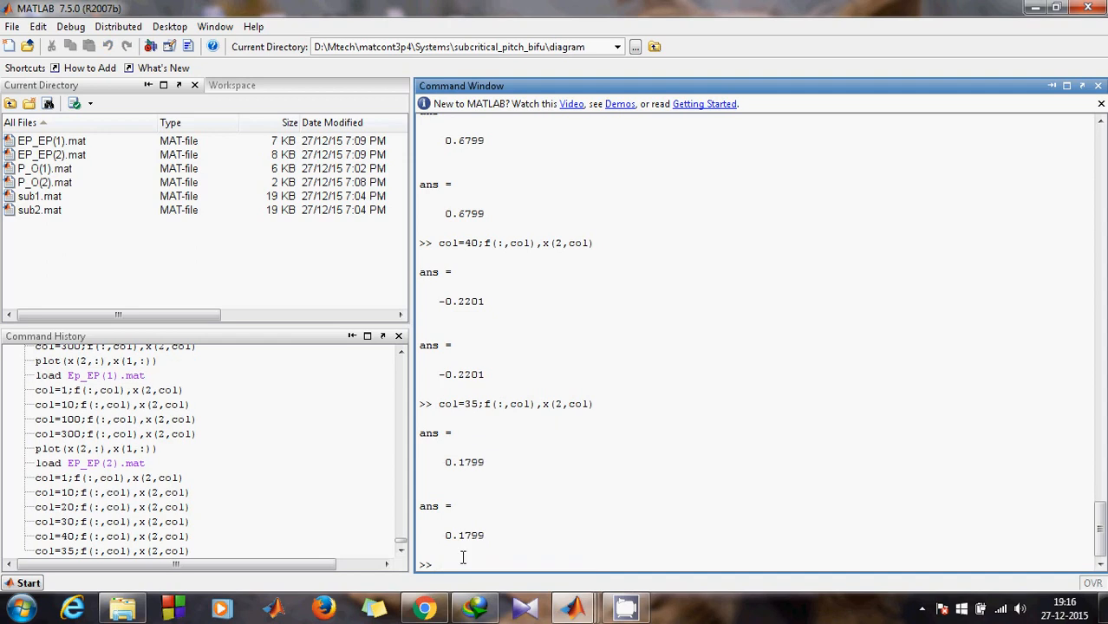
key("Up")
left_click(479, 564)
key("BackSpace")
type("7")
key("Return")
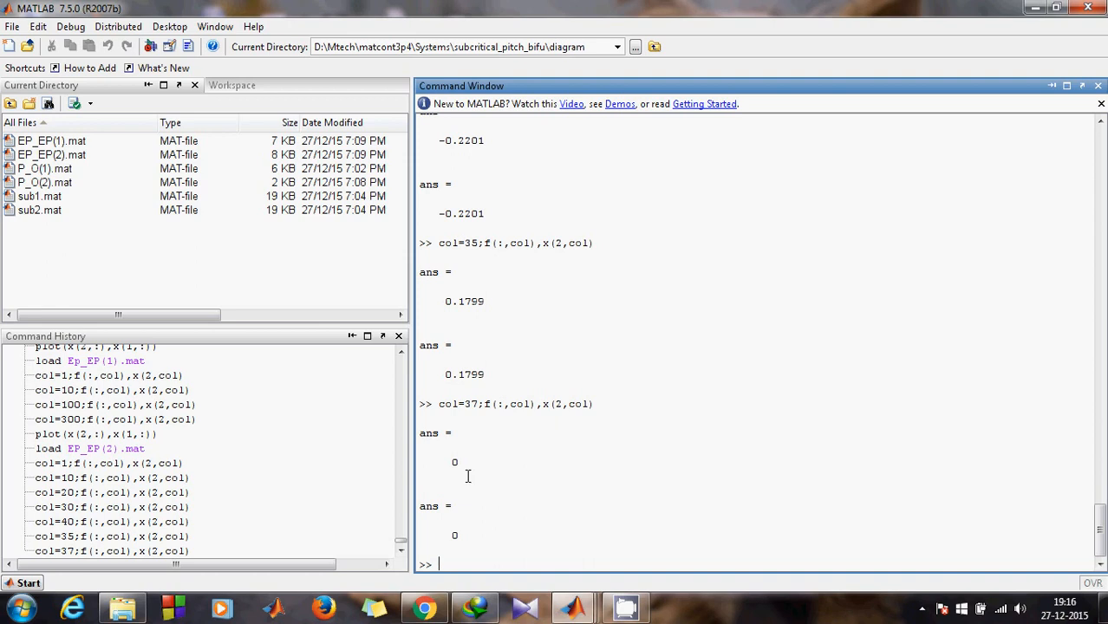
Step: Evaluate column 38, giving -0.0201, and review the earlier results
key("Up")
left_click(472, 566)
key("BackSpace")
type("8")
key("Return")
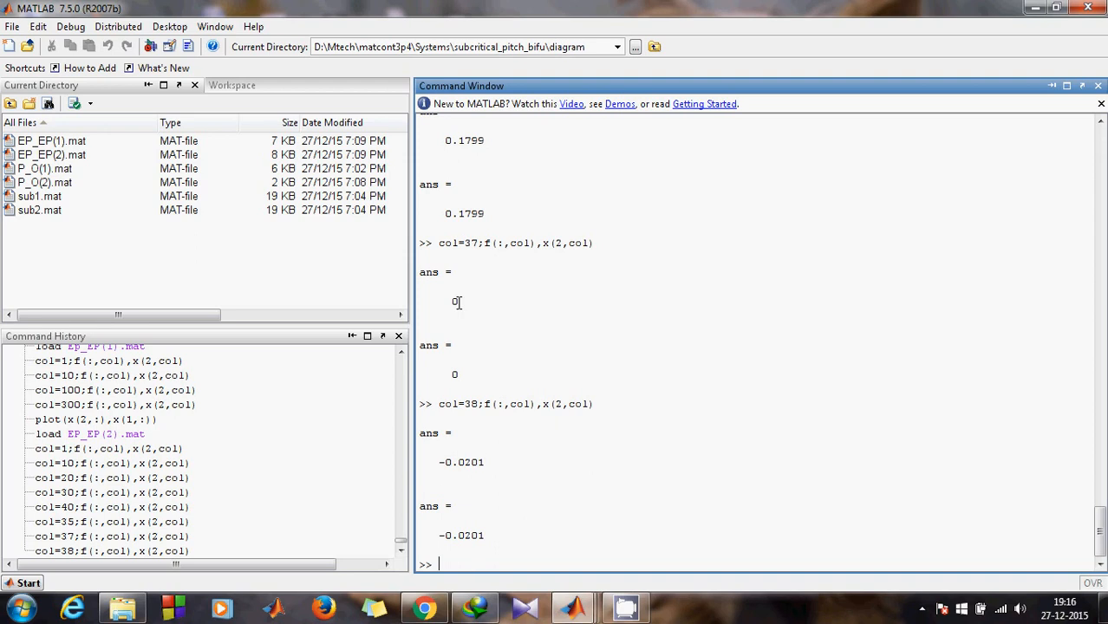
scroll(466, 139, "up", 1)
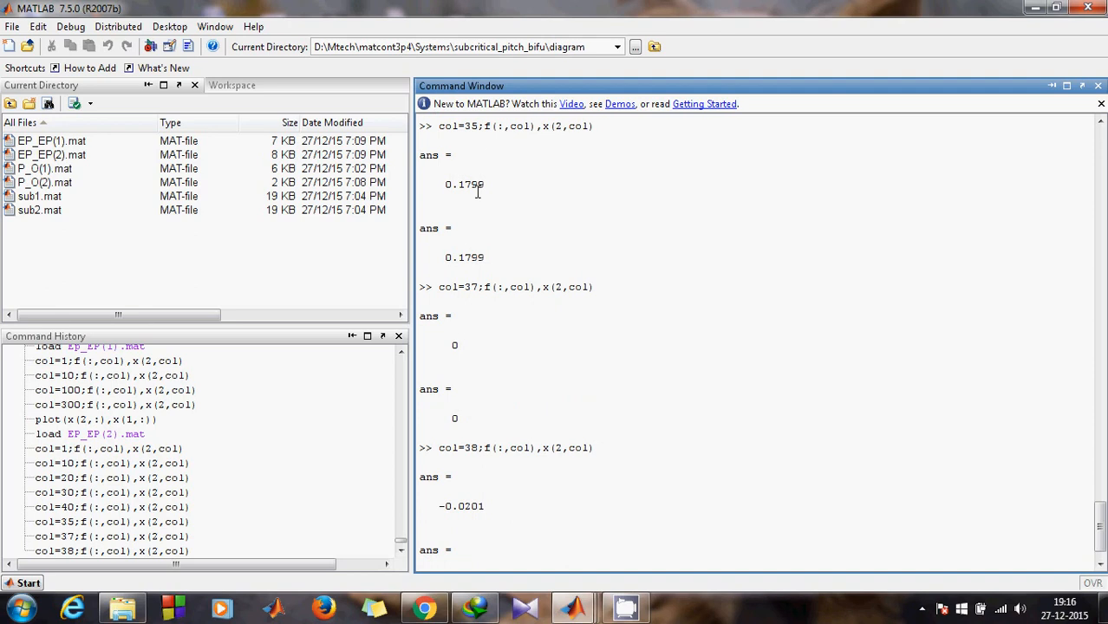
scroll(497, 405, "down", 1)
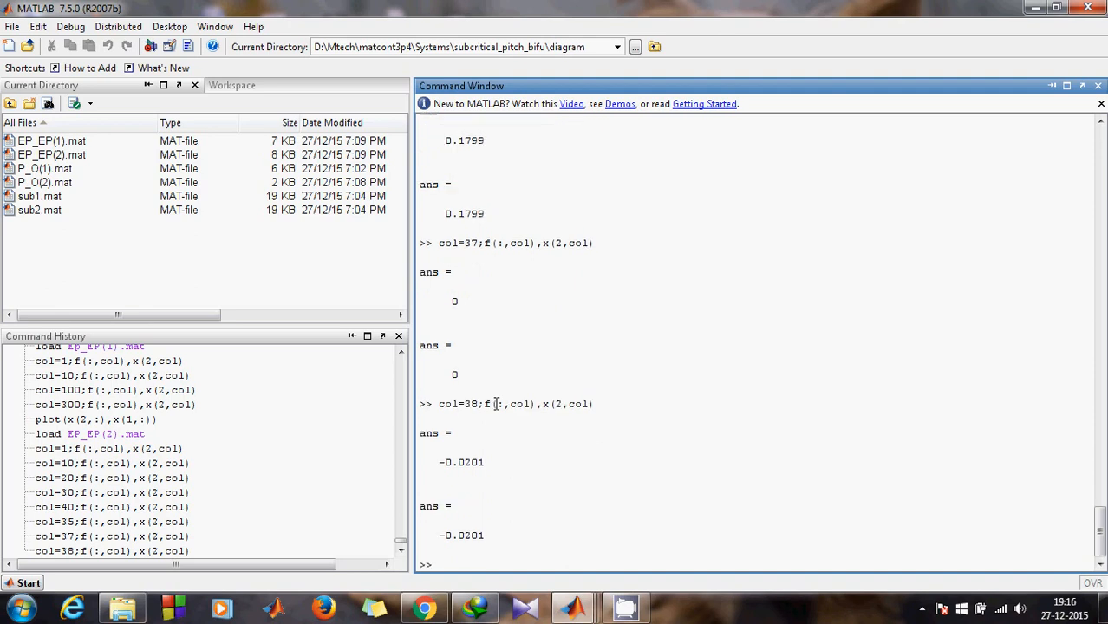
type("col")
key("Up")
Step: Evaluate f and x(2) at column 36 by running col=36;f(:,col),x(2,col)
left_click(476, 564)
key("BackSpace")
type("6")
key("Return")
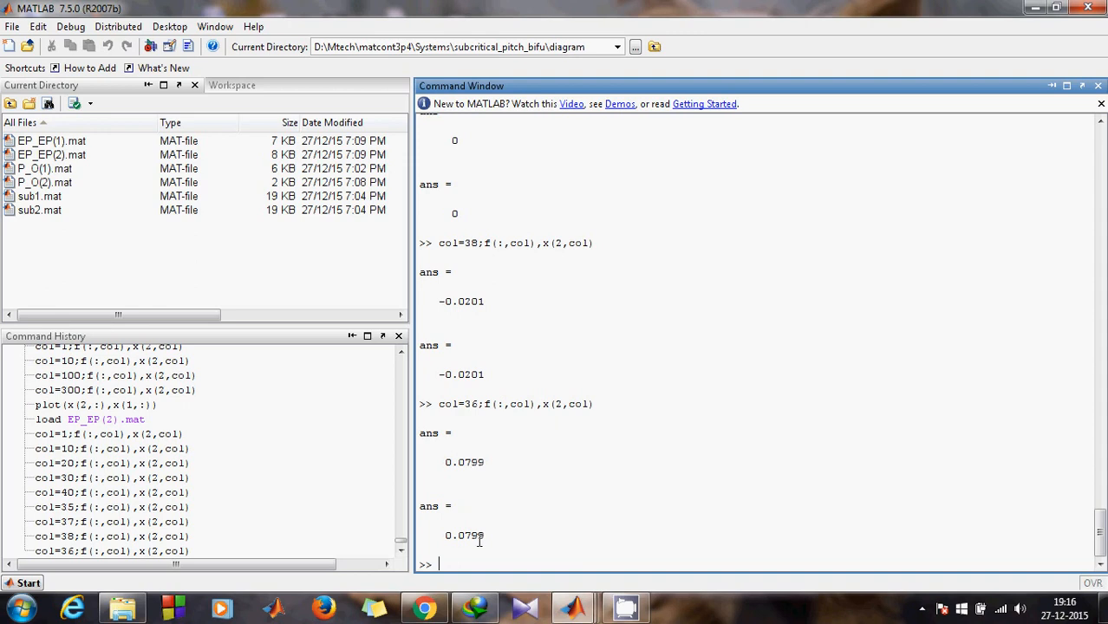
Step: Edit the recalled plot command to plot points 1:37: plot(x(2,1:37),x(1,1:37))
type("plo")
key("Up")
left_click(498, 565)
type("1:37),x(1,:))")
left_click(562, 565)
type("1:37")
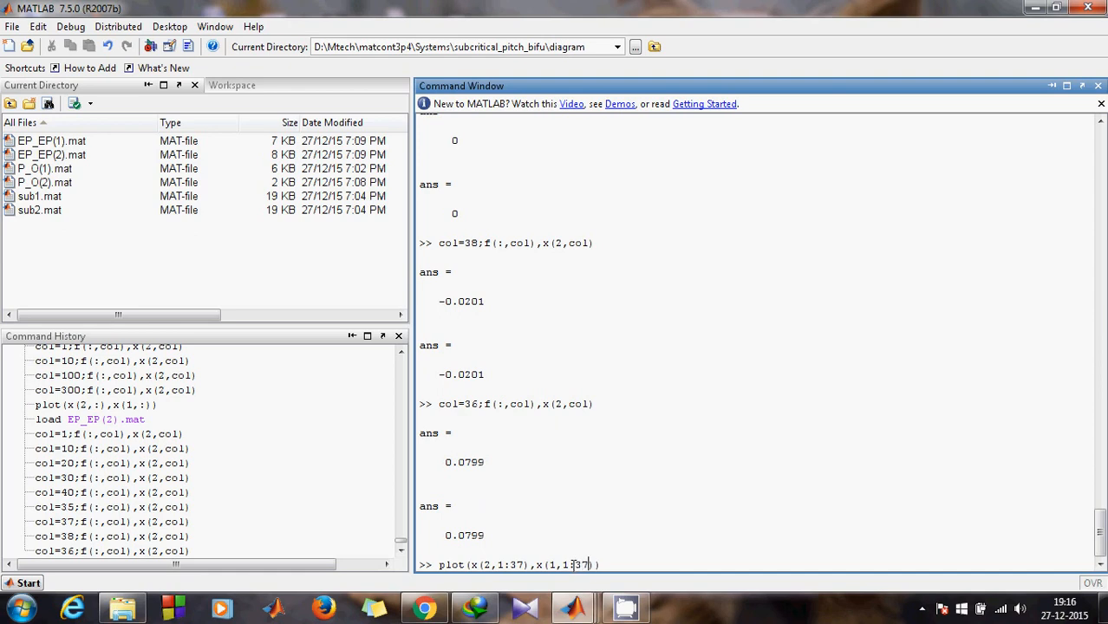
Step: Check the 2Dplot:1 figure, then minimize it to return to the Command Window
mouse_move(572, 608)
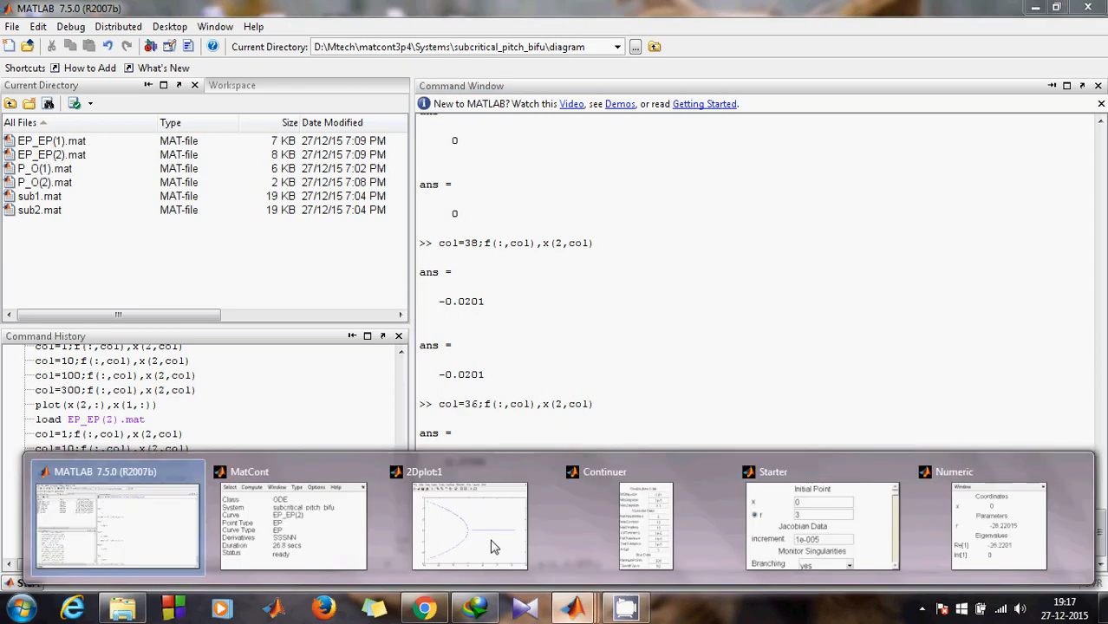
left_click(492, 546)
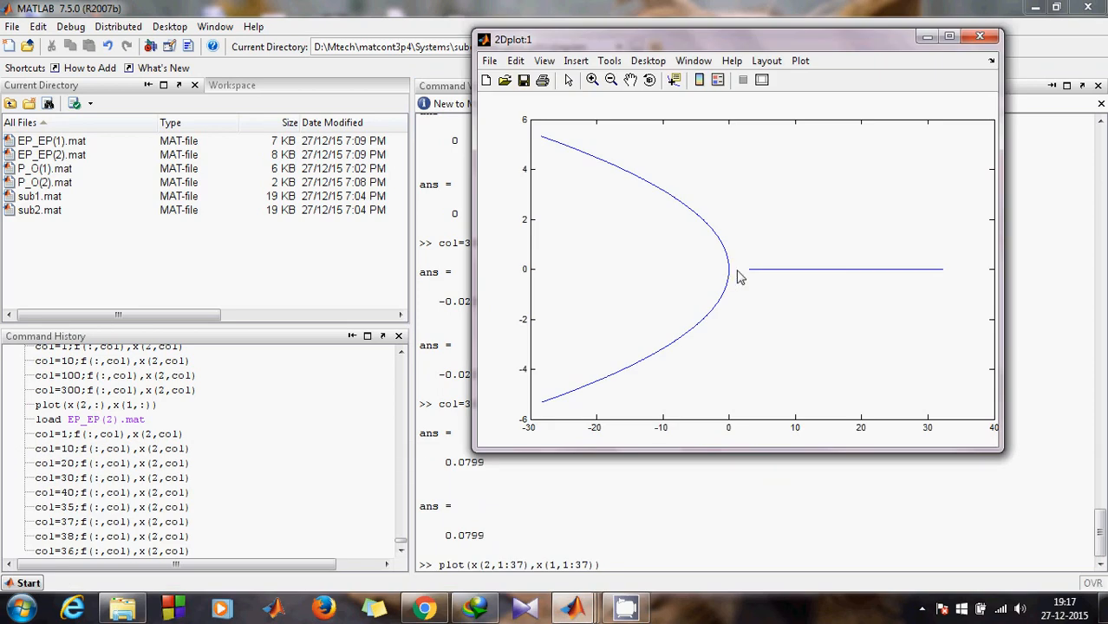
left_click(980, 35)
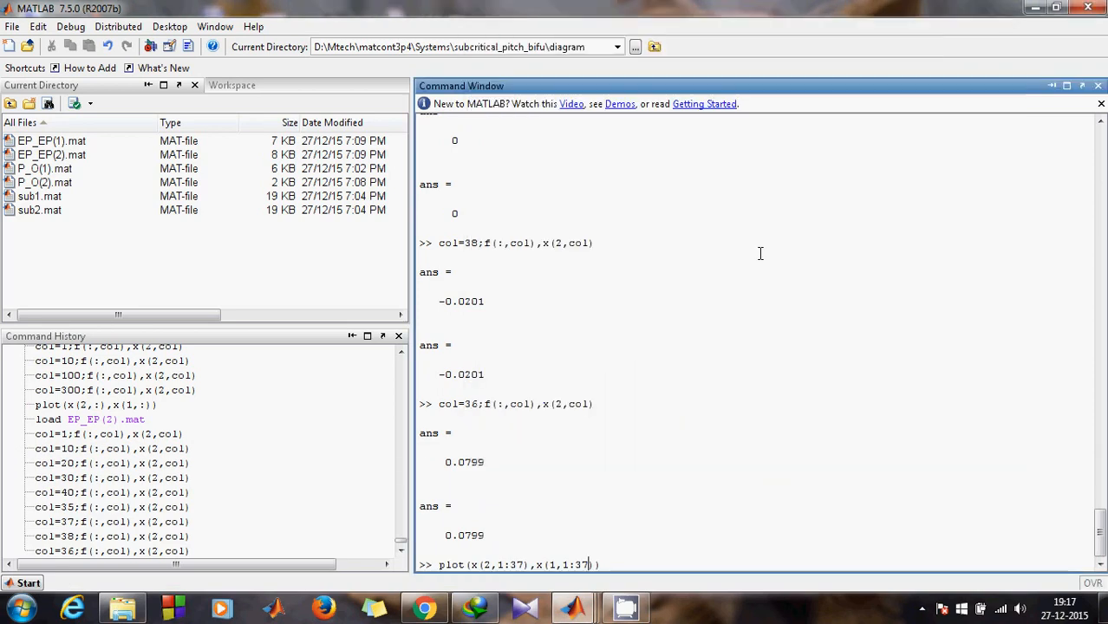
mouse_move(572, 610)
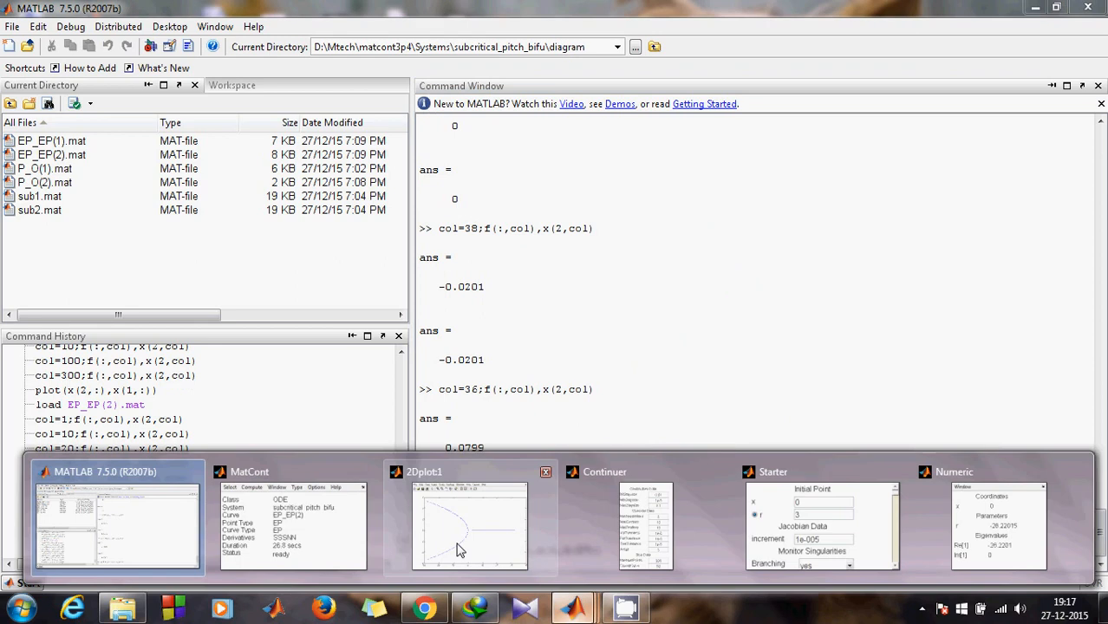
left_click(460, 550)
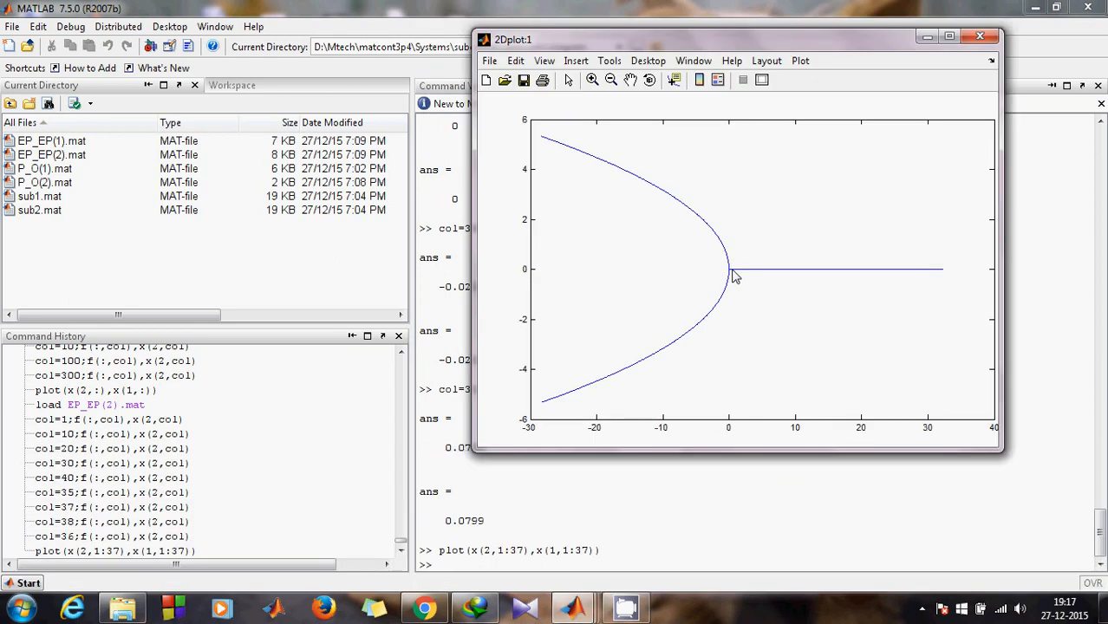
left_click(928, 37)
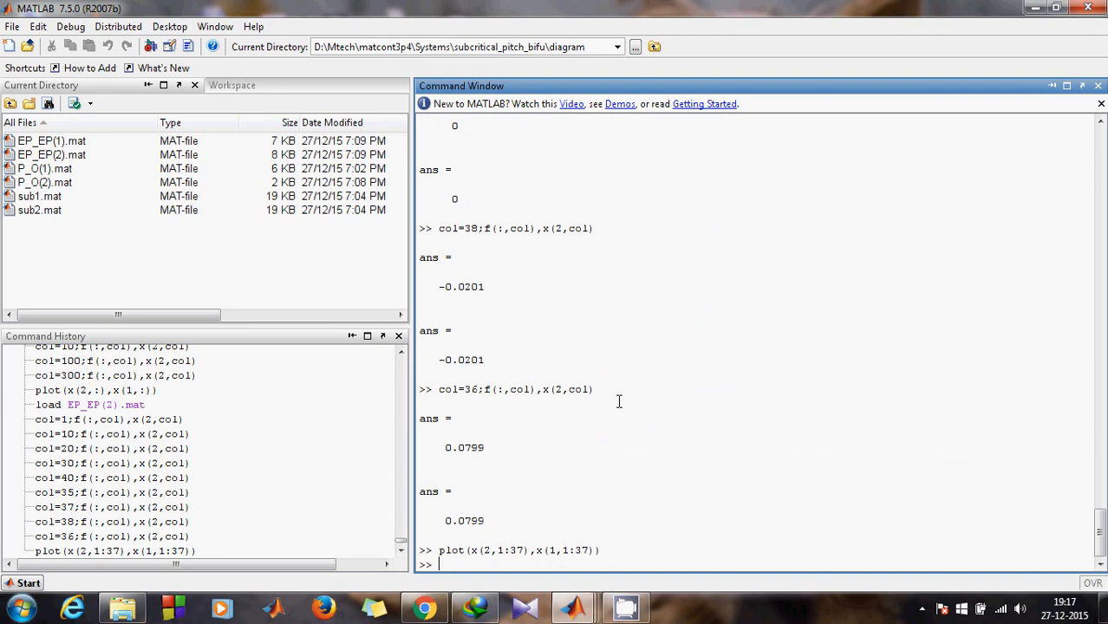
Step: Plot the zero branch from point 37 to the end: plot(x(2,37:end),x(1,37:end))
type("plo")
key("Up")
left_click(503, 565)
key("BackSpace")
type("37:37),x(1,1:37))")
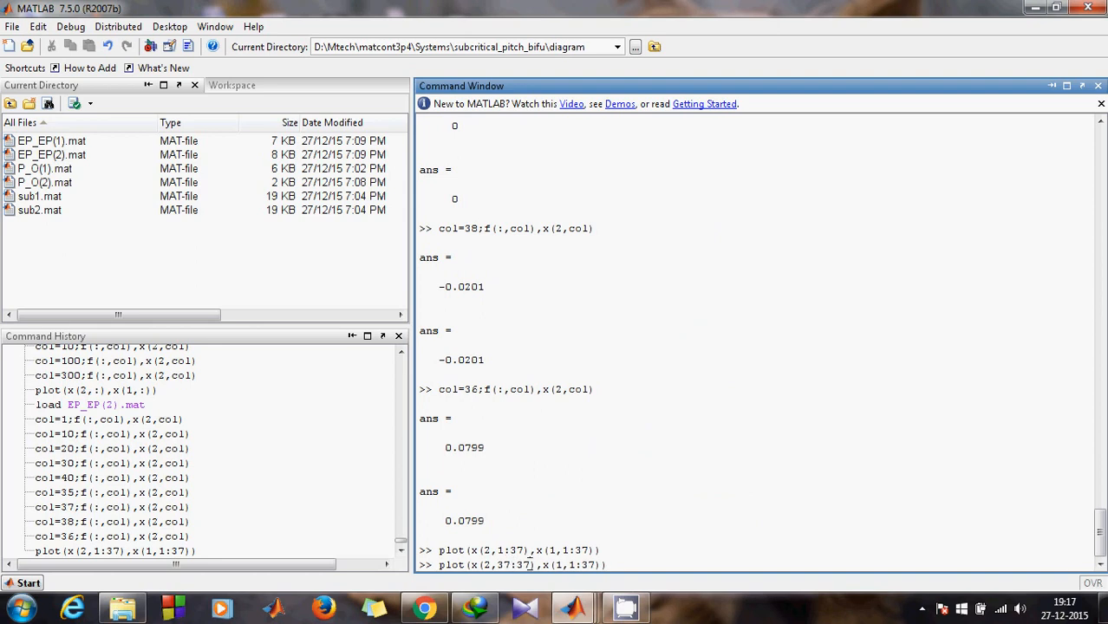
key("BackSpace")
key("BackSpace")
type("end")
left_click(579, 566)
key("BackSpace")
type("37:")
key("BackSpace")
key("BackSpace")
type("end")
key("Return")
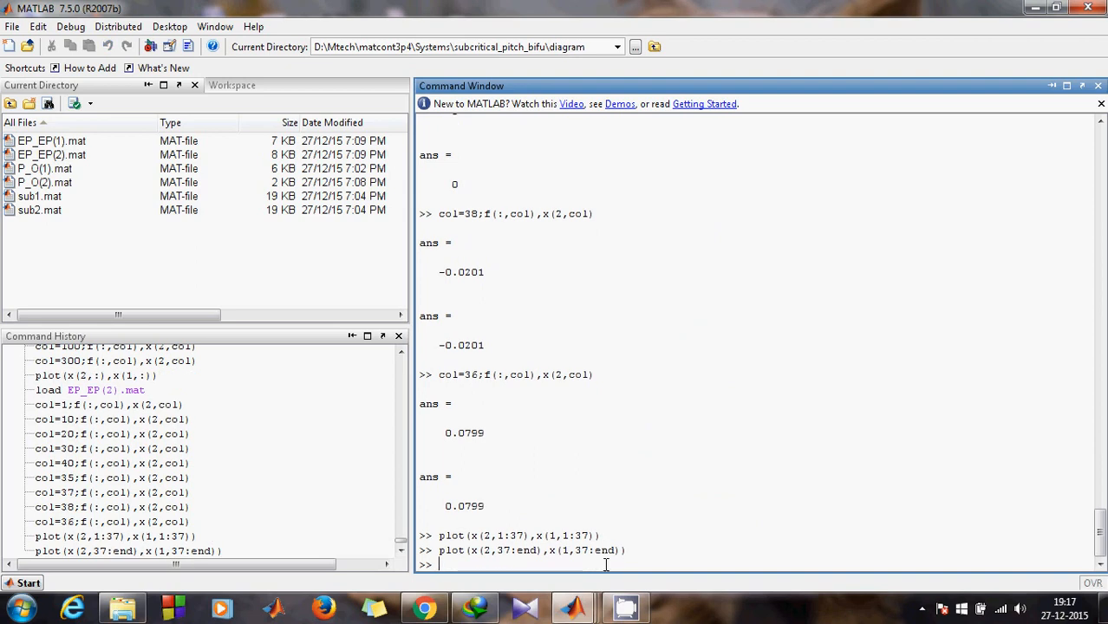
Step: Maximize the 2Dplot:1 figure and show its plot editing tools
mouse_move(570, 606)
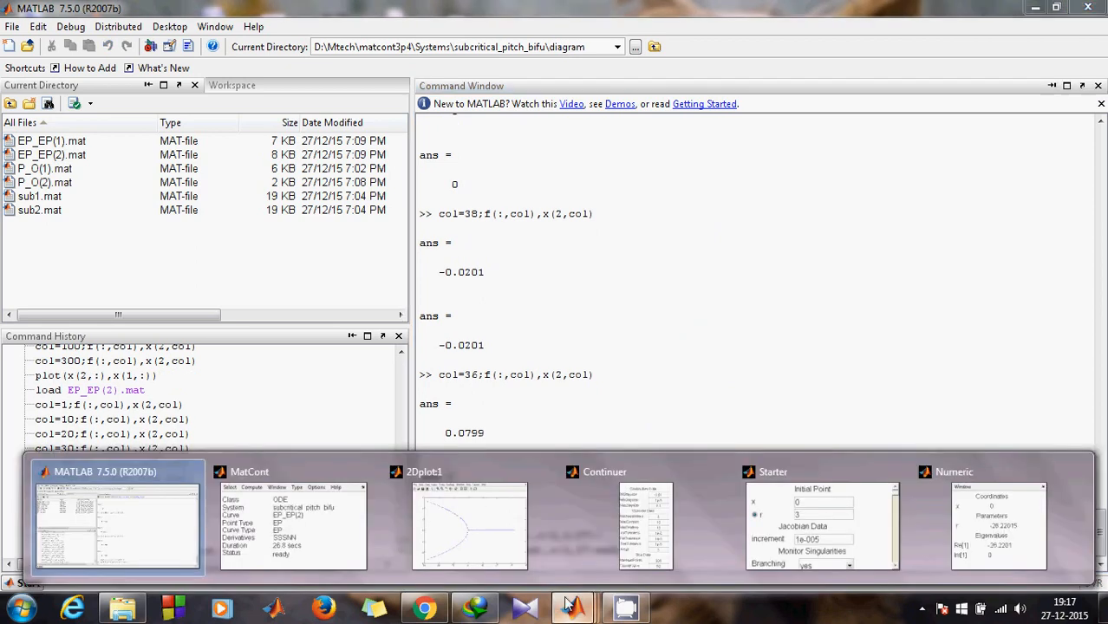
left_click(469, 524)
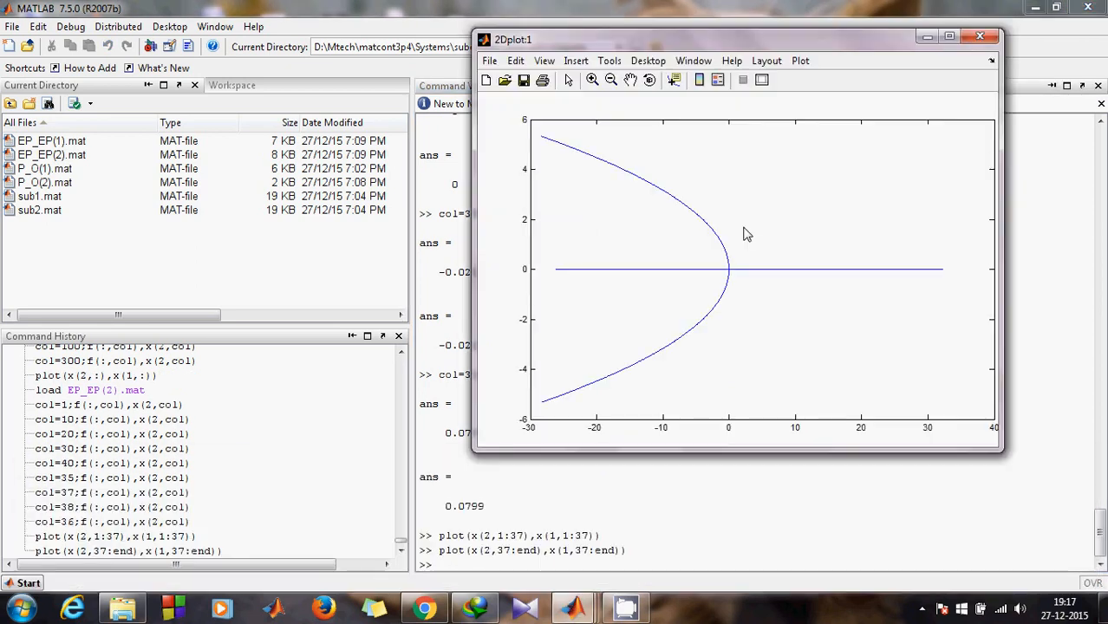
left_click(949, 37)
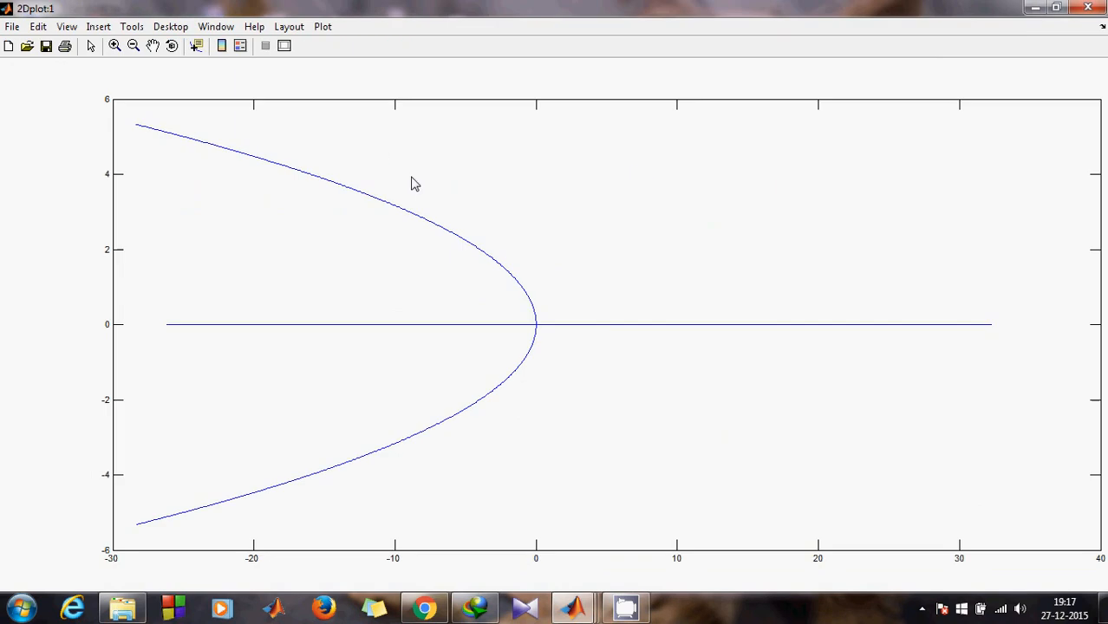
left_click(284, 47)
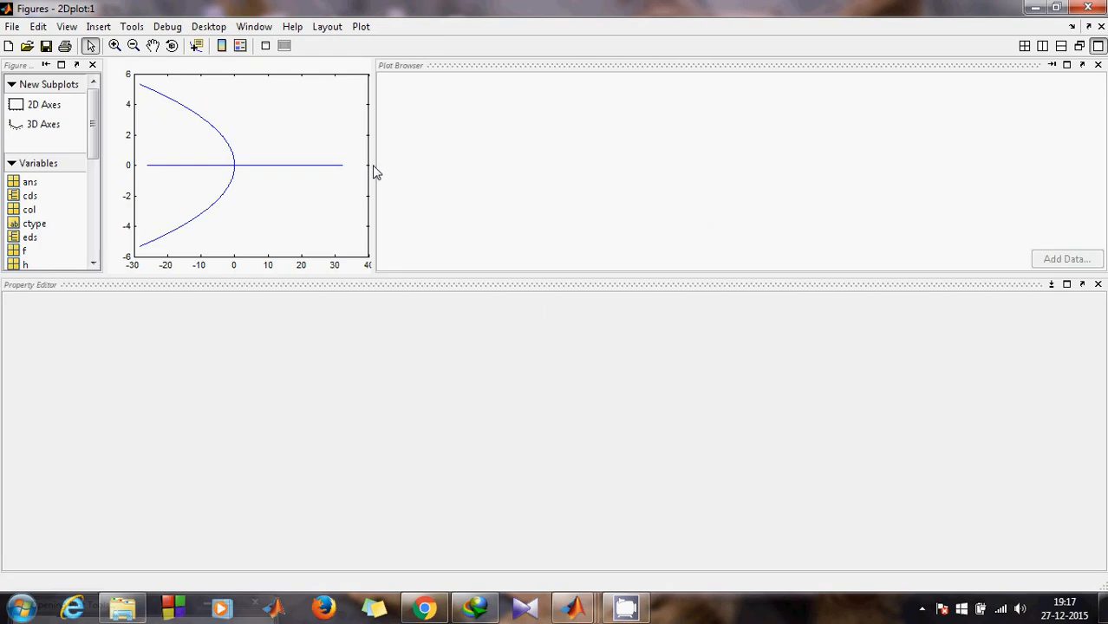
Step: Drag the pane dividers to enlarge the plot area beside the line list
left_click_drag(375, 171, 614, 185)
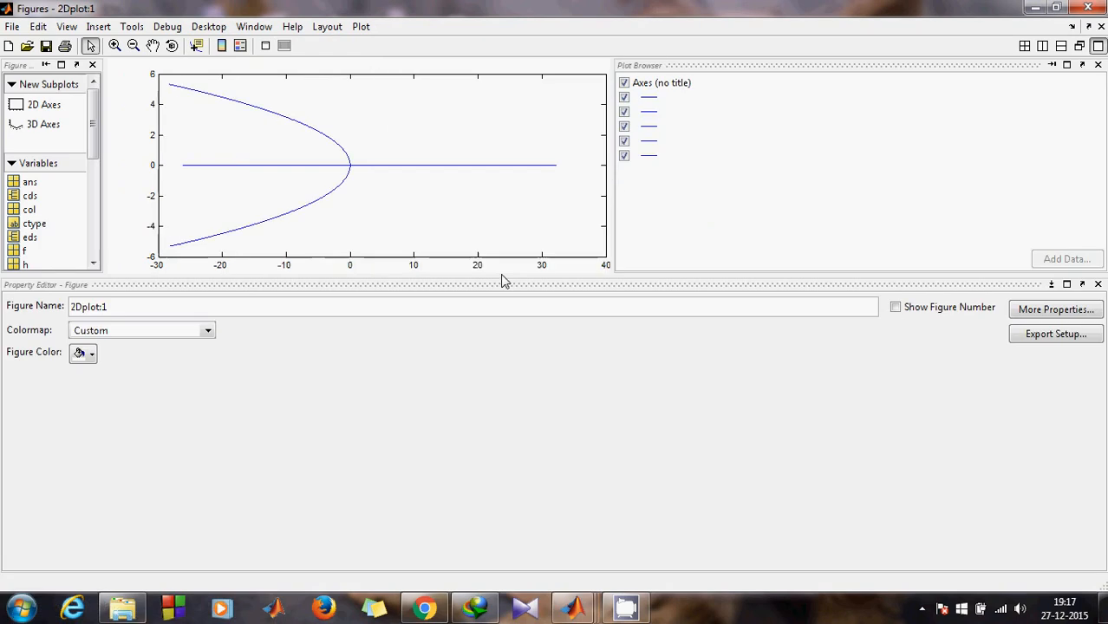
left_click_drag(503, 279, 499, 439)
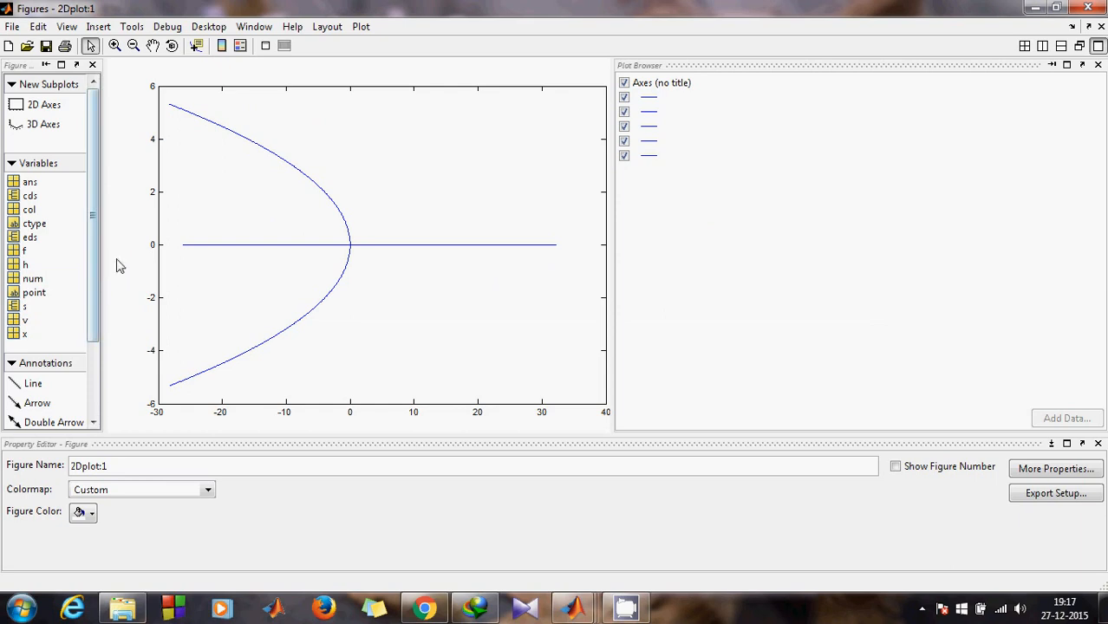
left_click_drag(104, 266, 260, 261)
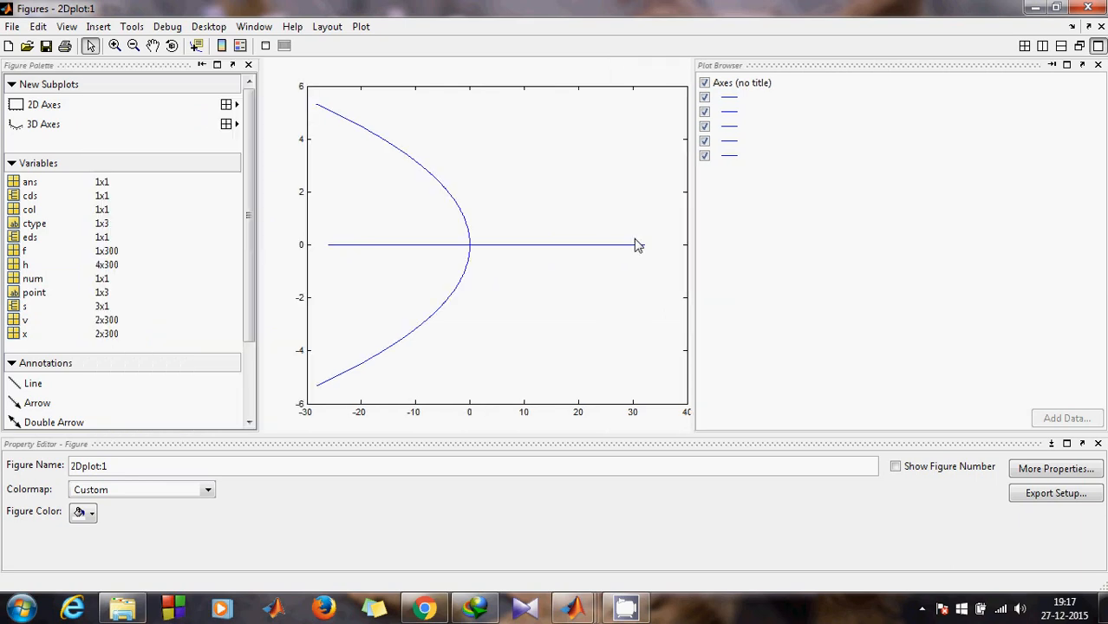
left_click_drag(694, 247, 796, 250)
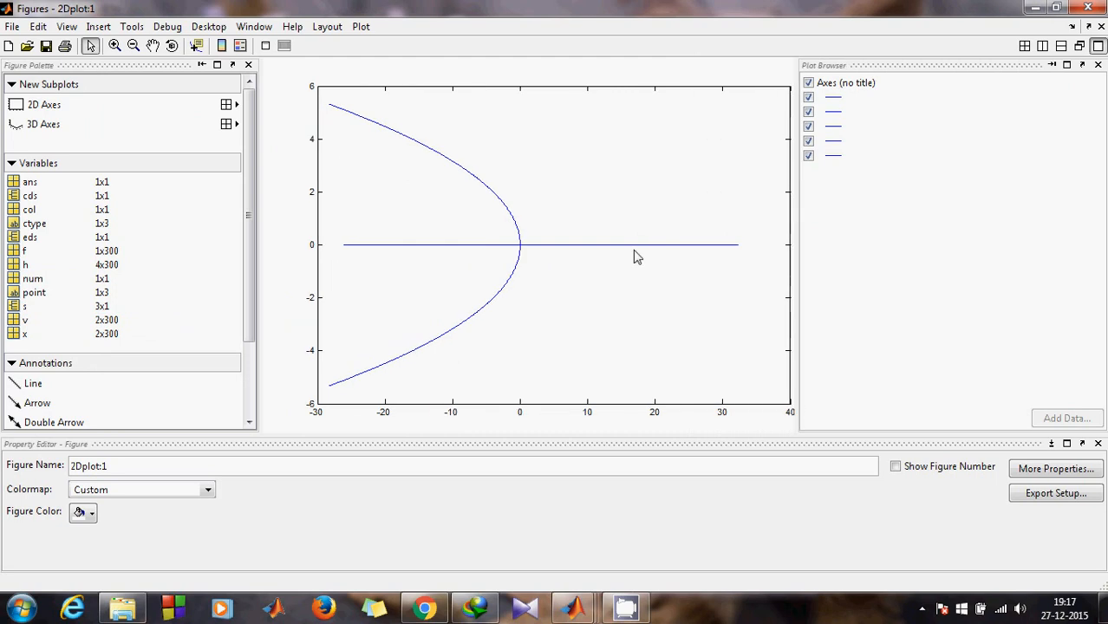
Step: Select the right-hand zero line plus the upper and lower parabola branches
left_click(449, 163)
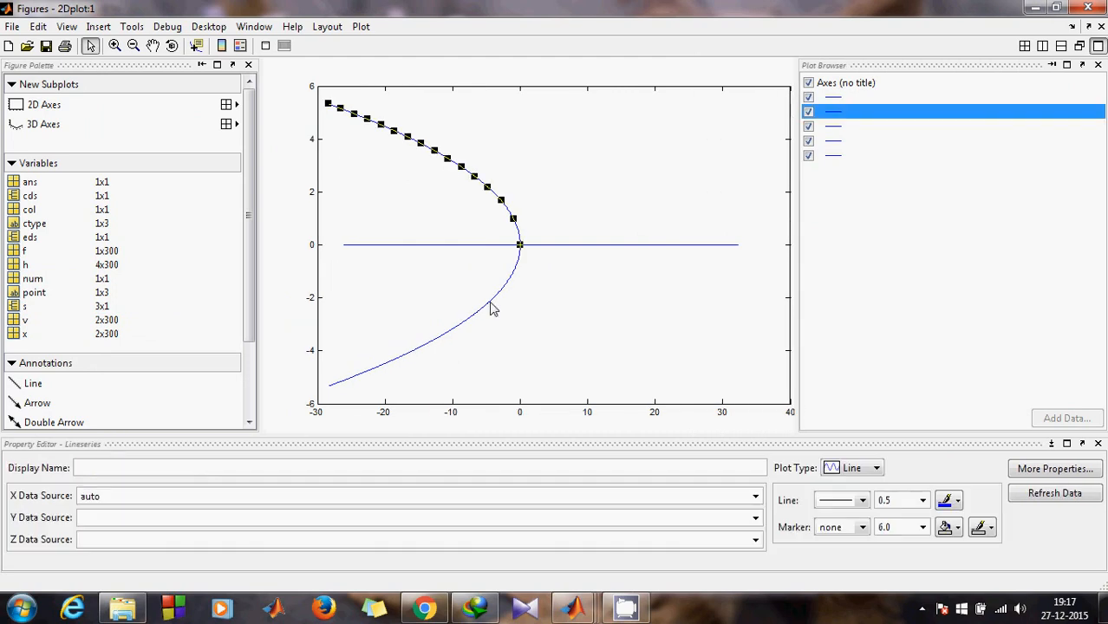
left_click(490, 304, "shift")
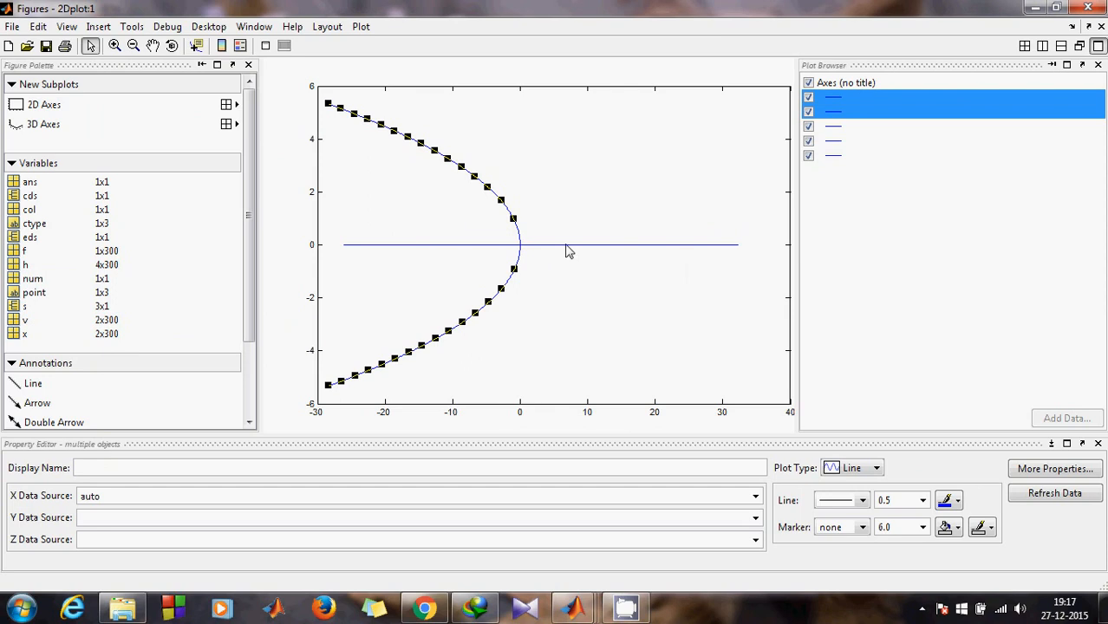
left_click(539, 246, "shift")
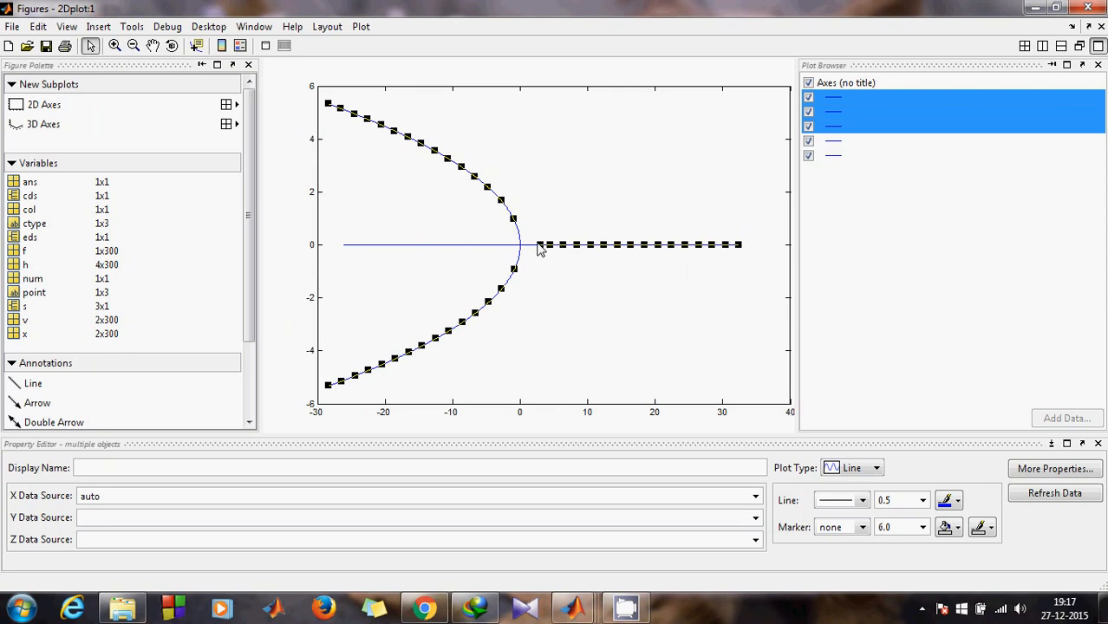
left_click(595, 301, "shift")
left_click(523, 245, "shift")
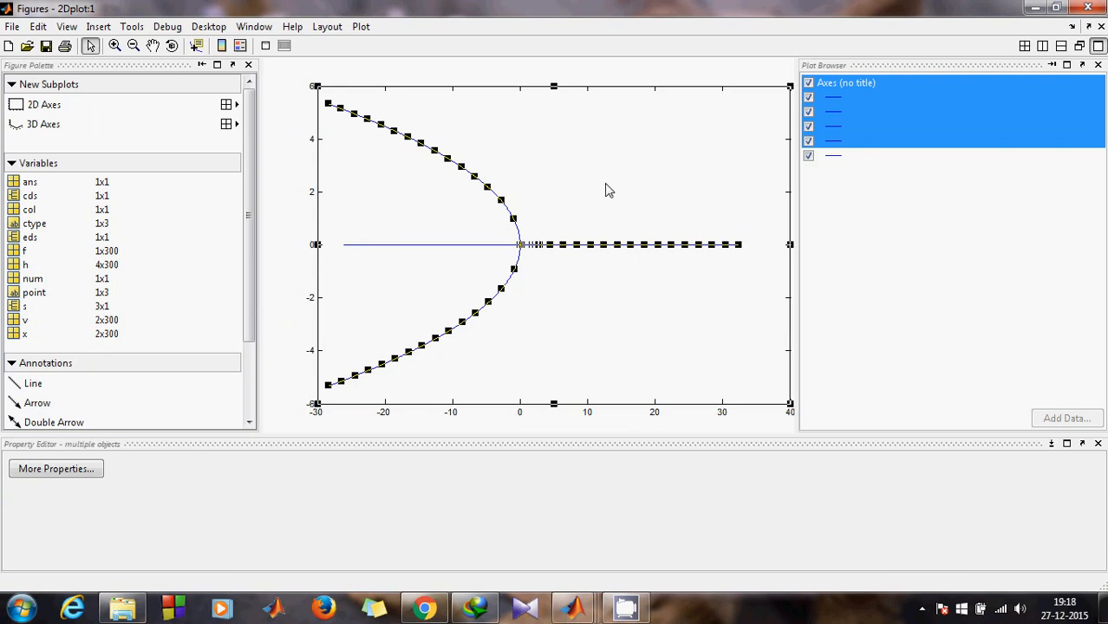
left_click(822, 141)
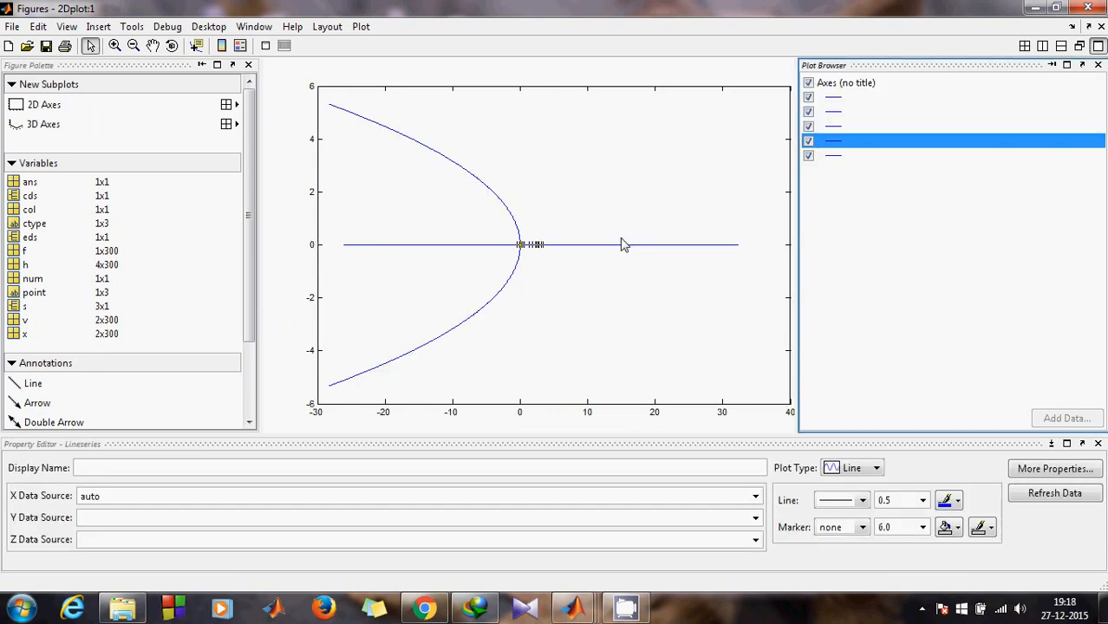
left_click(624, 245)
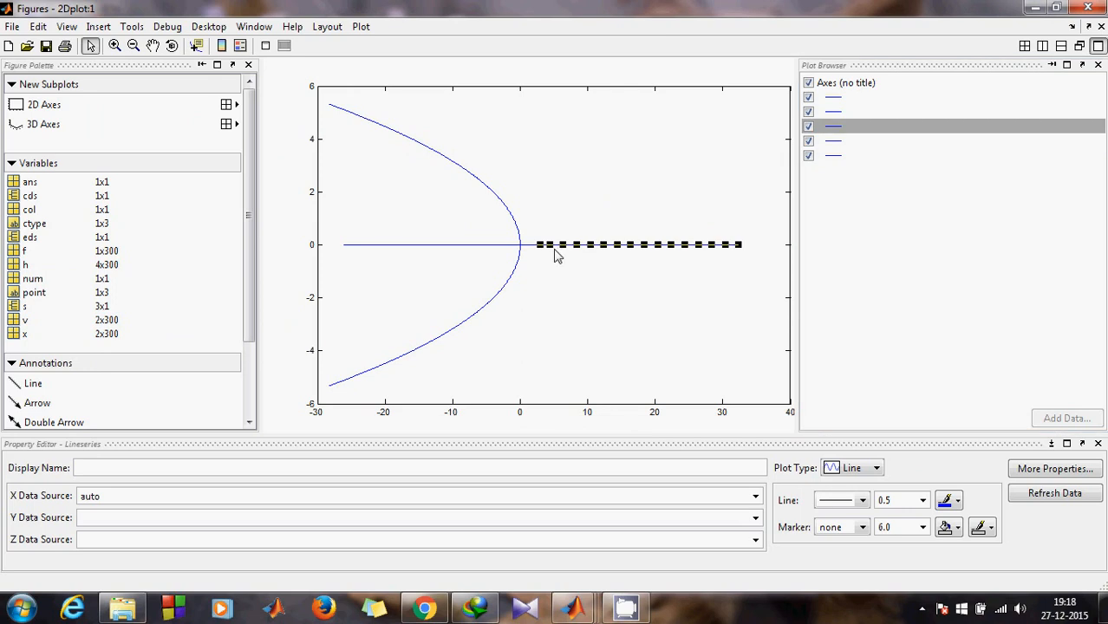
left_click(514, 215, "shift")
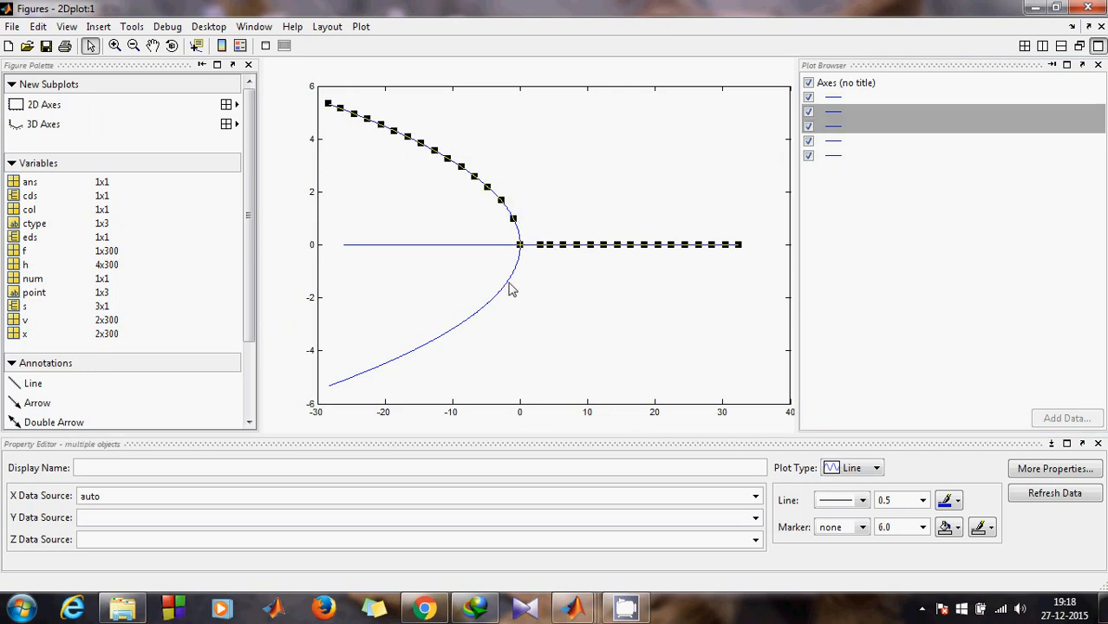
left_click(510, 286, "shift")
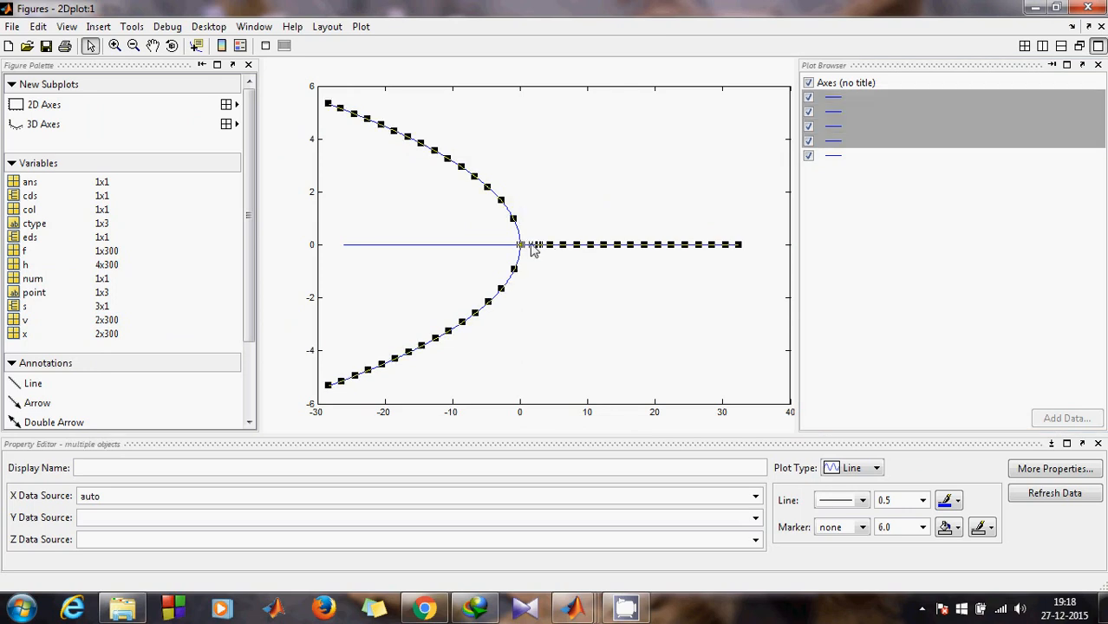
Step: Set the selected lines to dash-dot style with line width 3.0
left_click(863, 501)
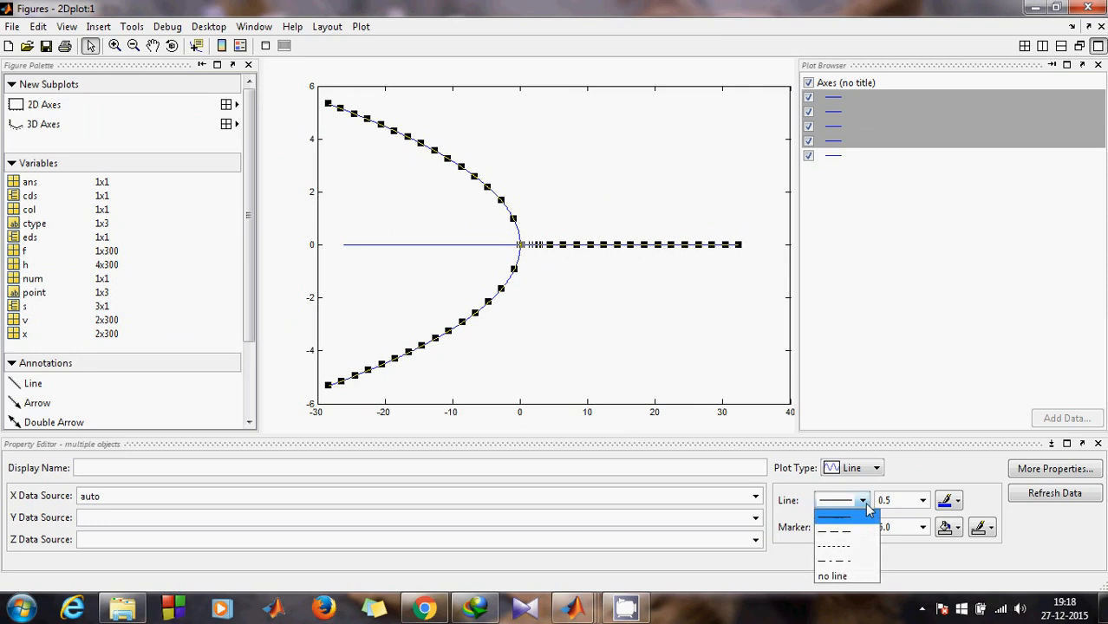
left_click(855, 560)
left_click(921, 500)
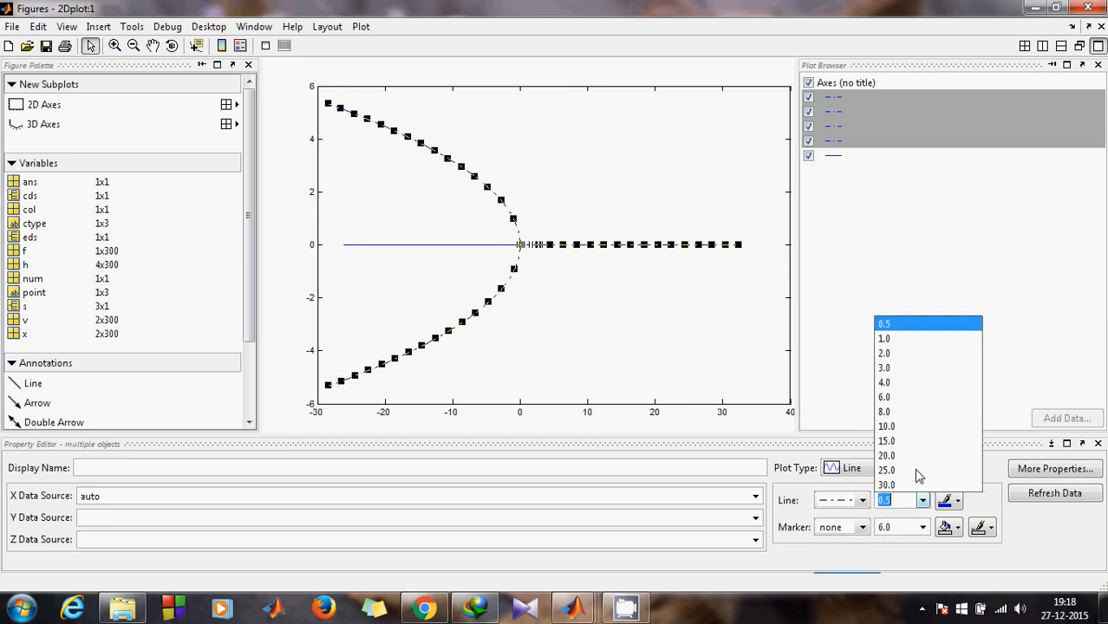
left_click(908, 369)
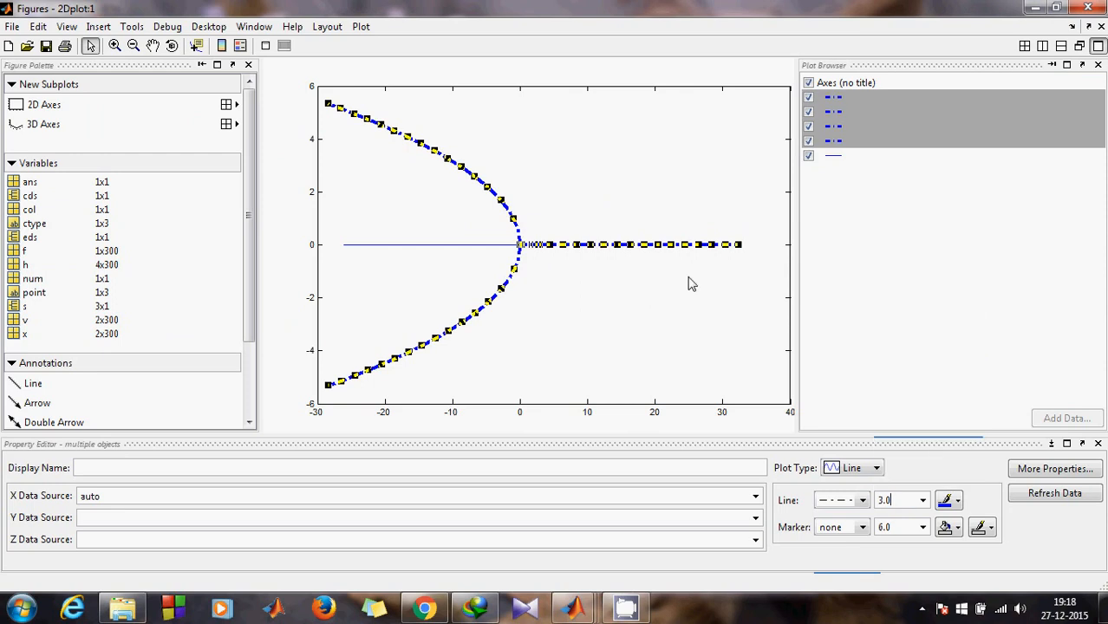
Step: Colour the short dash-dot segment near the origin red
left_click(501, 245)
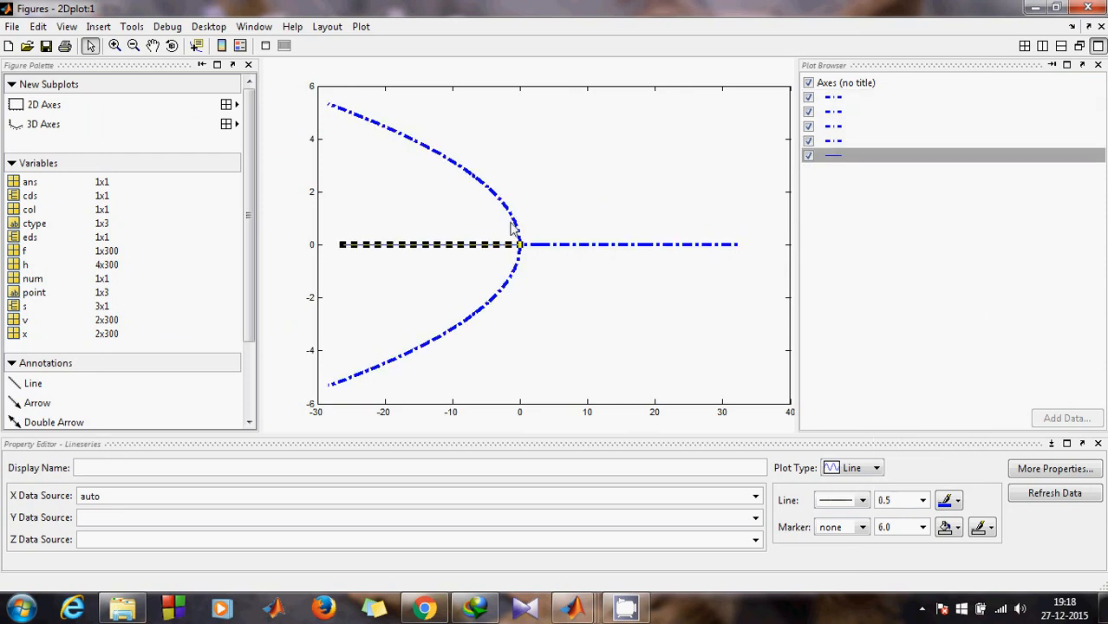
left_click(517, 259)
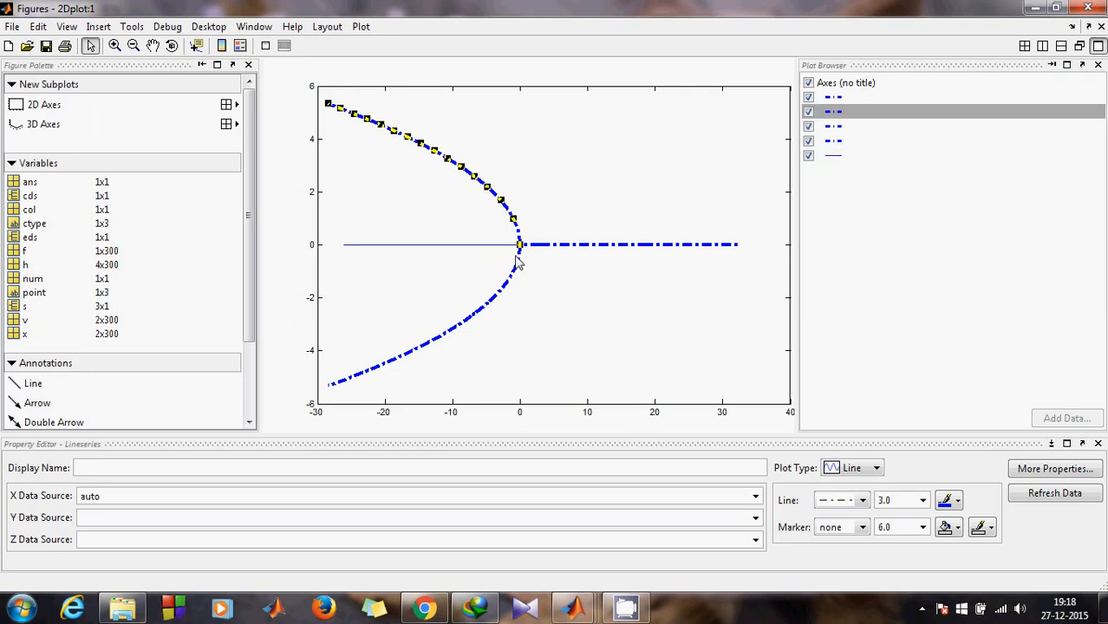
left_click(517, 262)
left_click(545, 246)
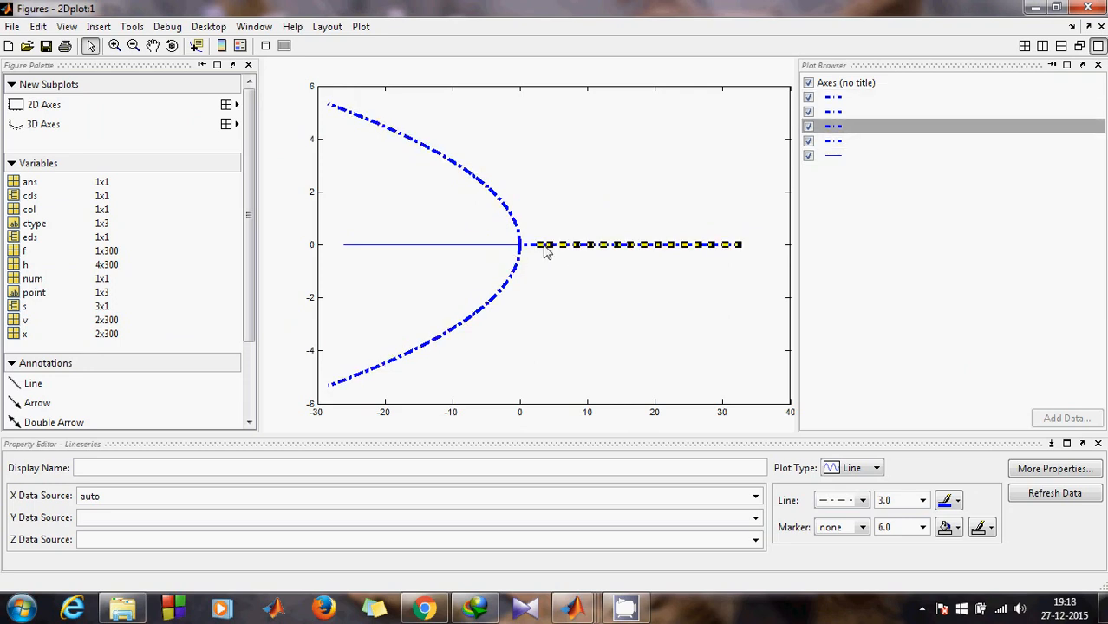
left_click(543, 246)
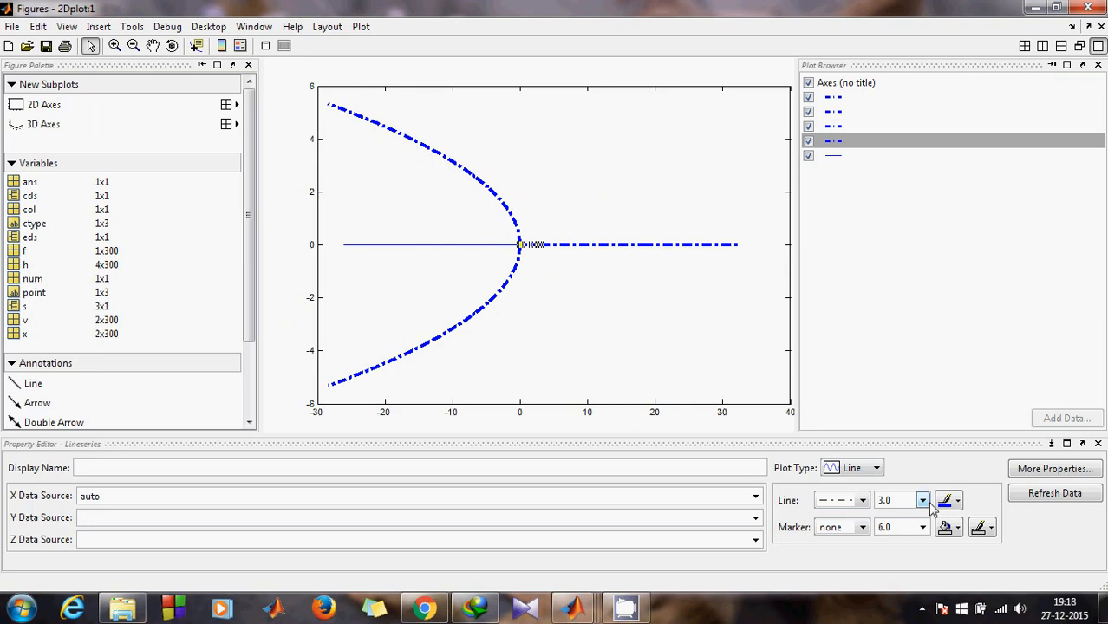
left_click(953, 503)
left_click(944, 471)
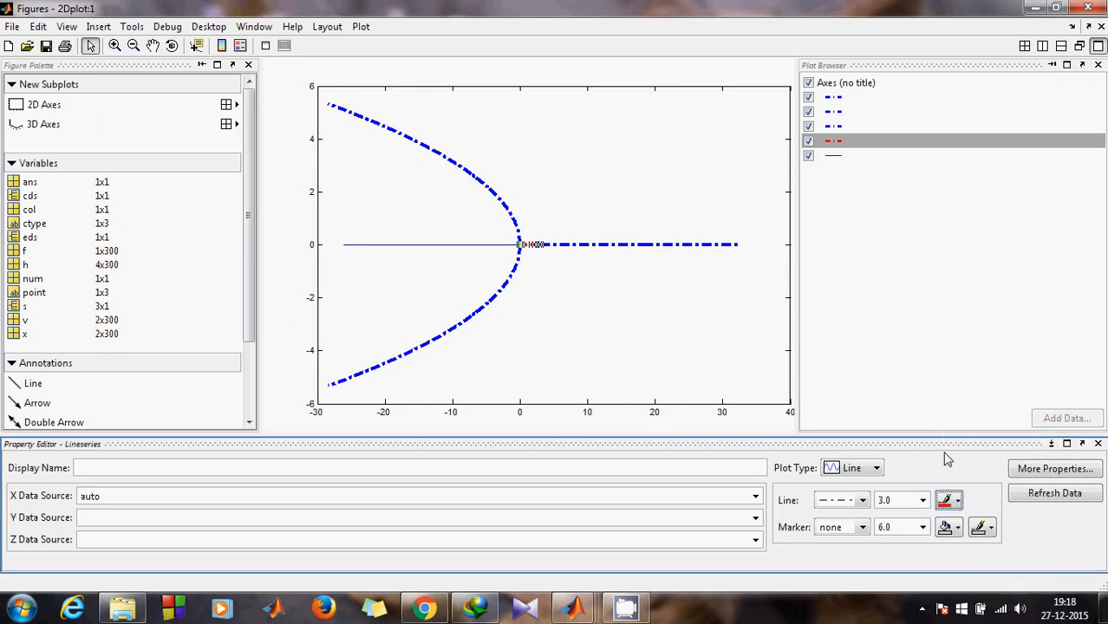
Step: Colour the right-hand zero line and both parabola branches red
left_click(492, 245)
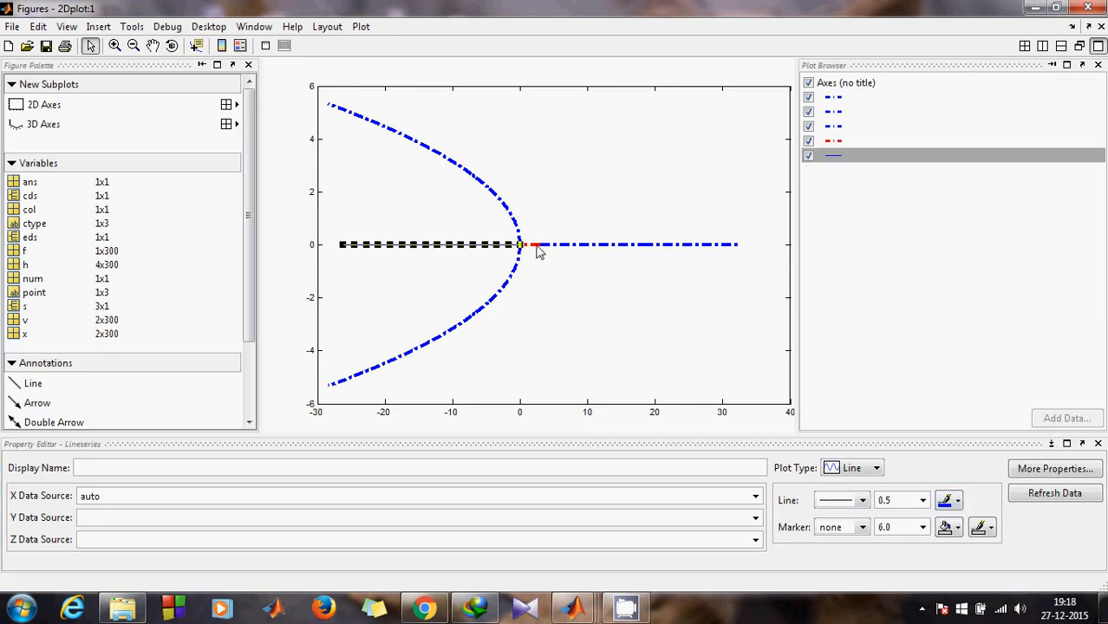
left_click(562, 245)
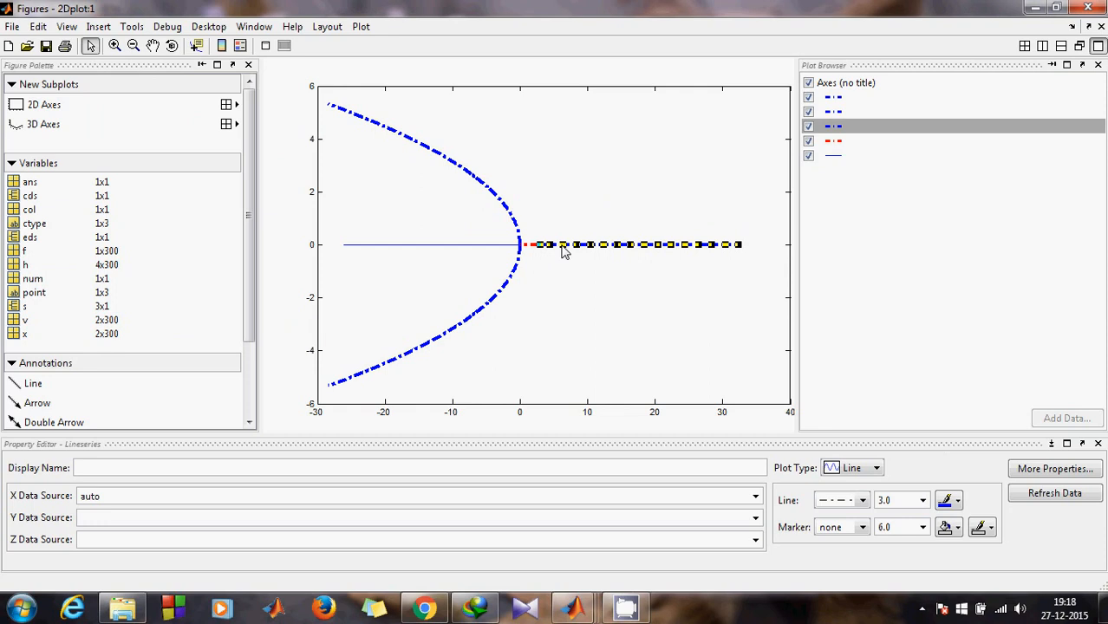
left_click(489, 301, "shift")
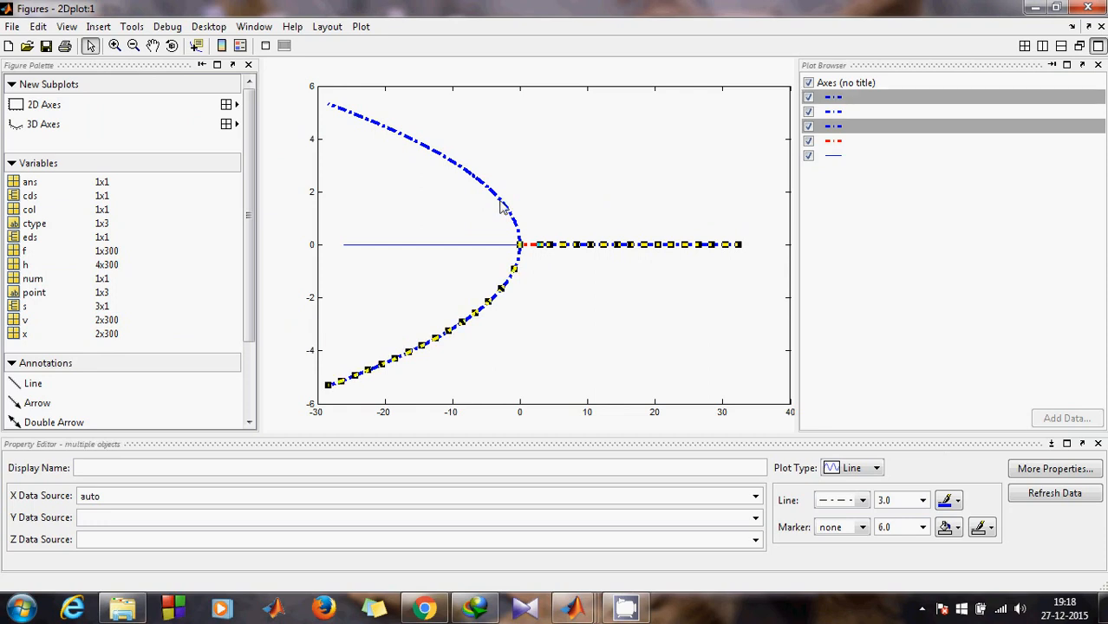
left_click(500, 205, "shift")
left_click(952, 502)
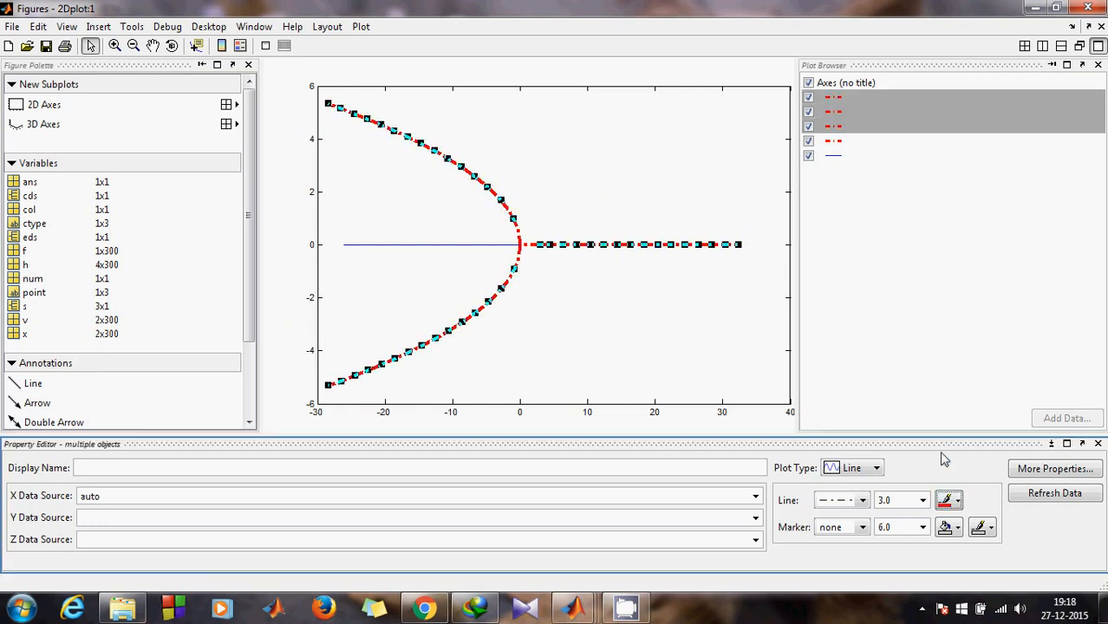
Step: Make the left stable zero line width 3.0 and keep it blue
left_click(491, 247)
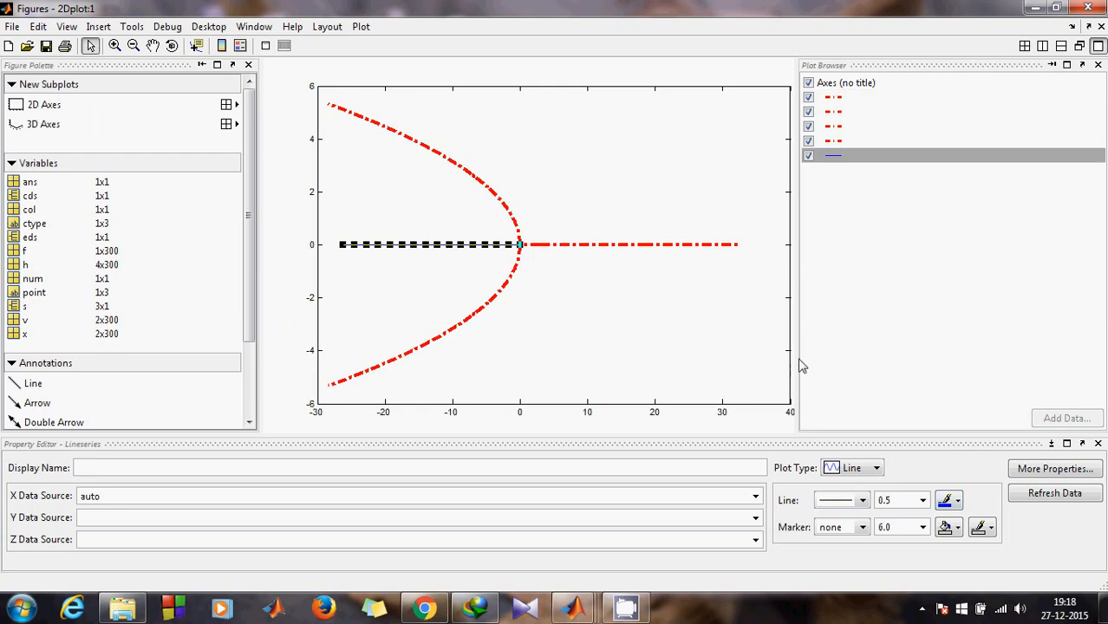
left_click(923, 501)
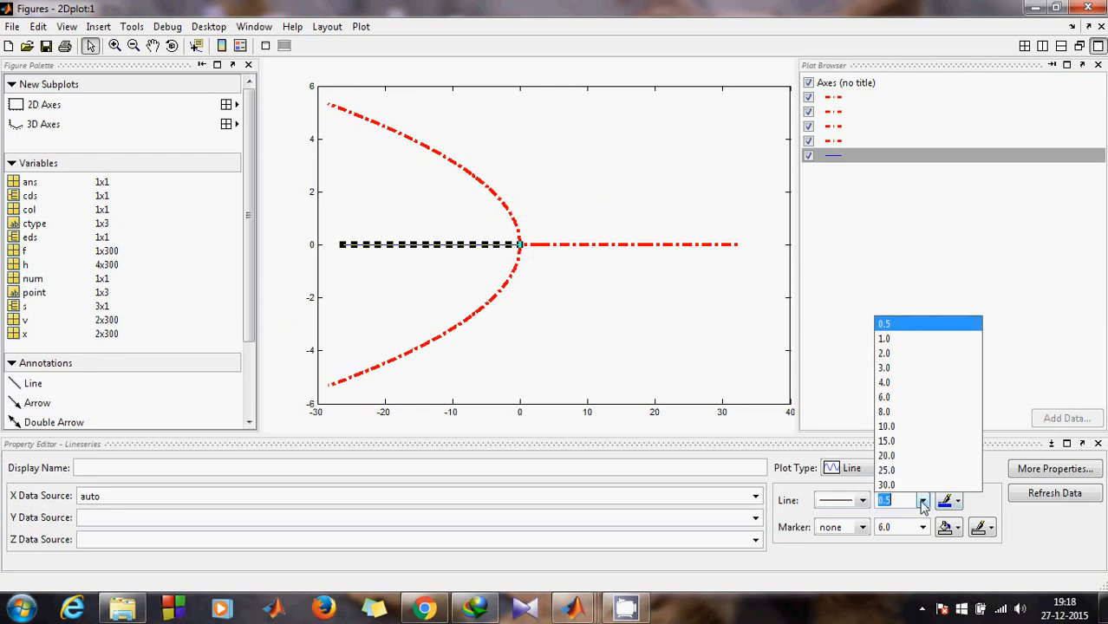
left_click(908, 369)
left_click(957, 501)
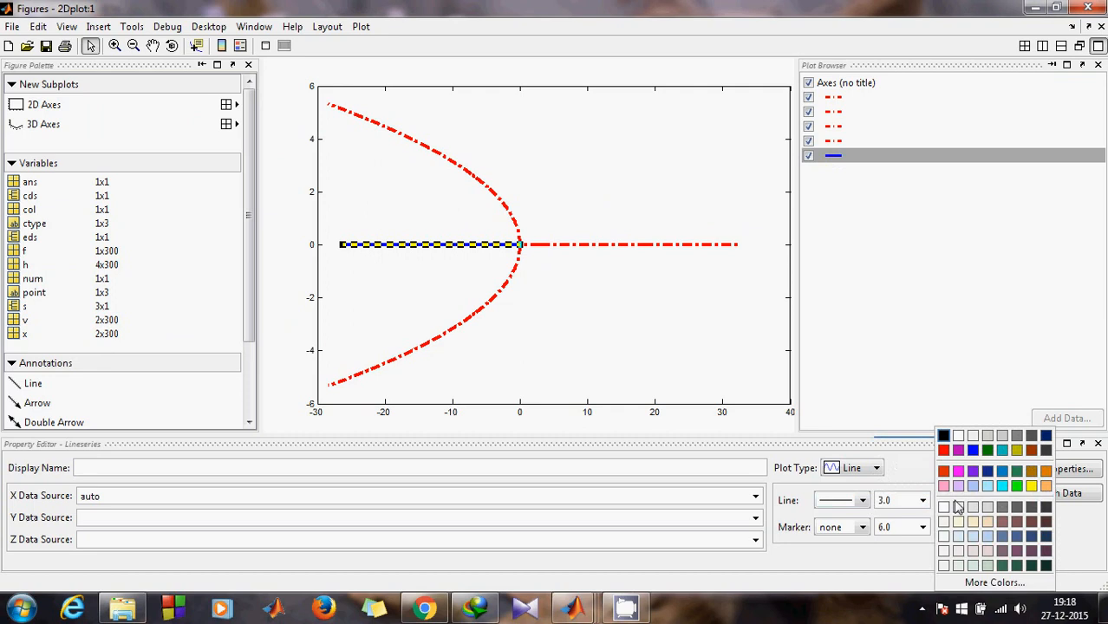
left_click(626, 389)
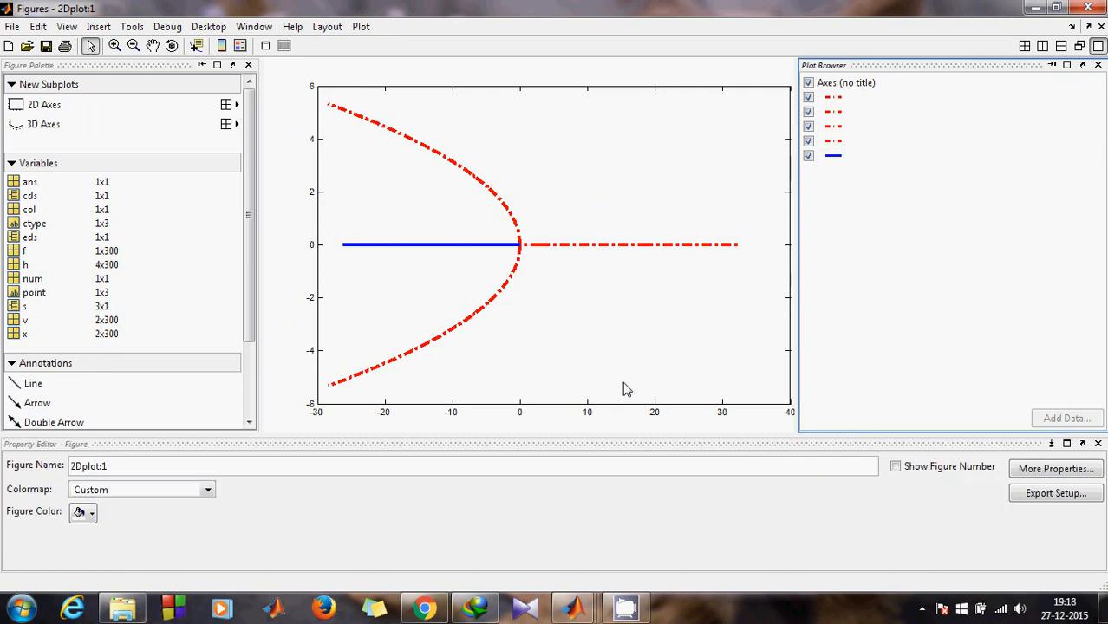
Step: Run grid on in the Command Window
key("alt+Tab")
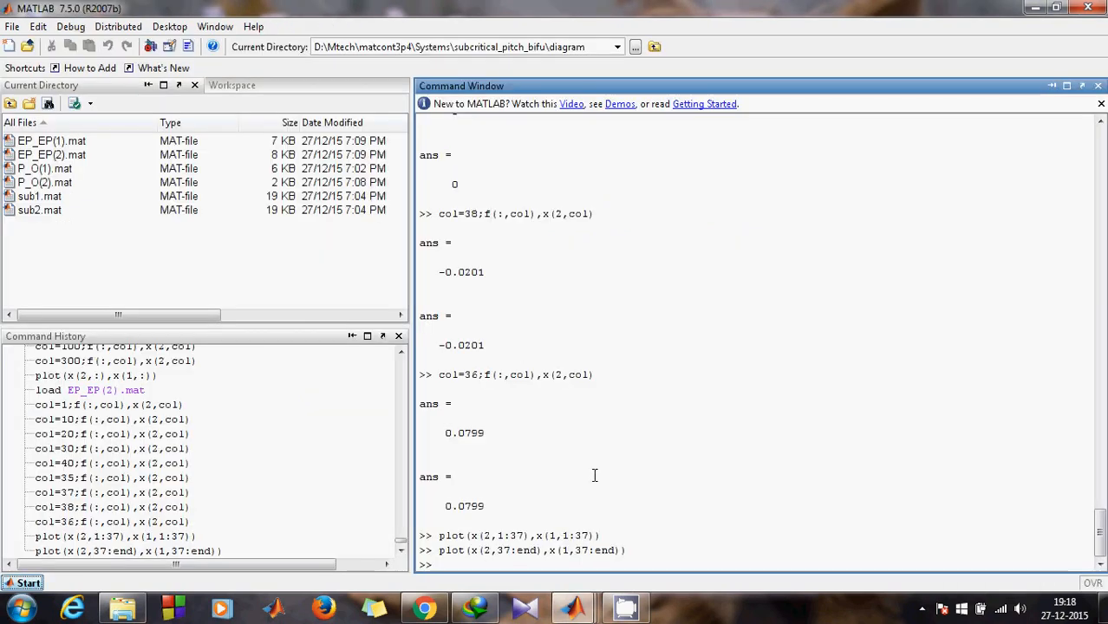
type("gri")
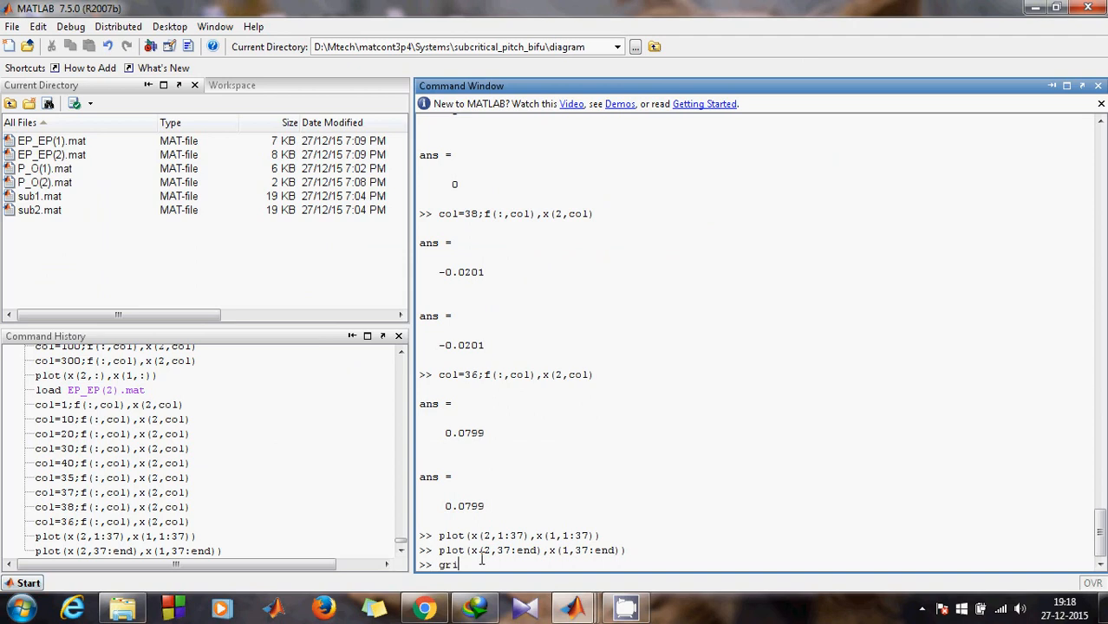
type("d on")
key("Return")
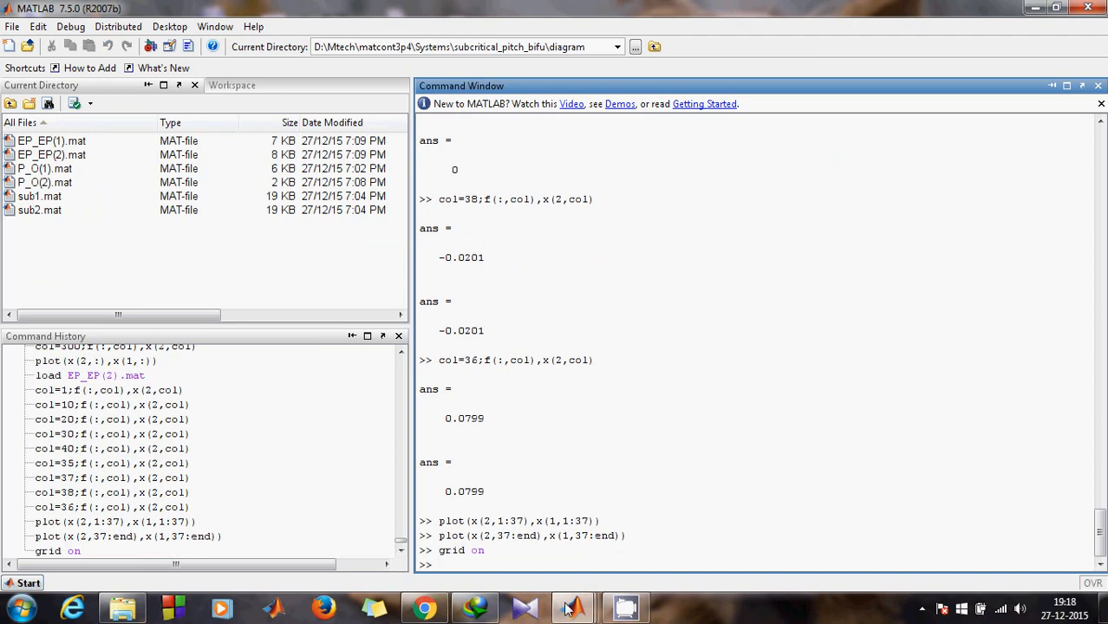
Step: Check the gridded figure, then return to the MATLAB main window
left_click(573, 609)
left_click(997, 524)
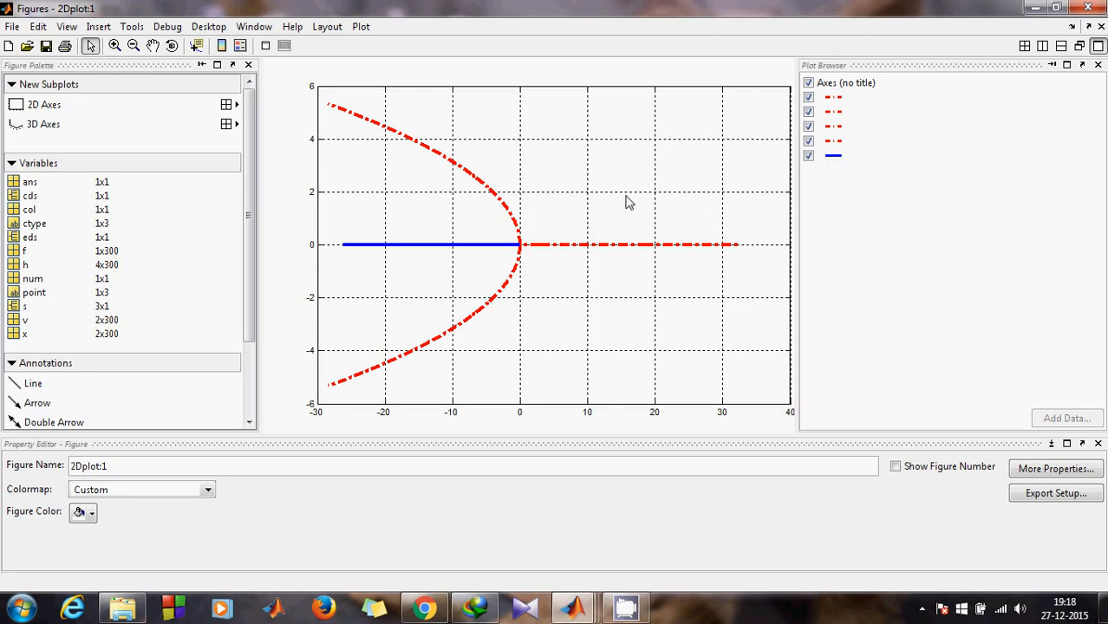
left_click(640, 611)
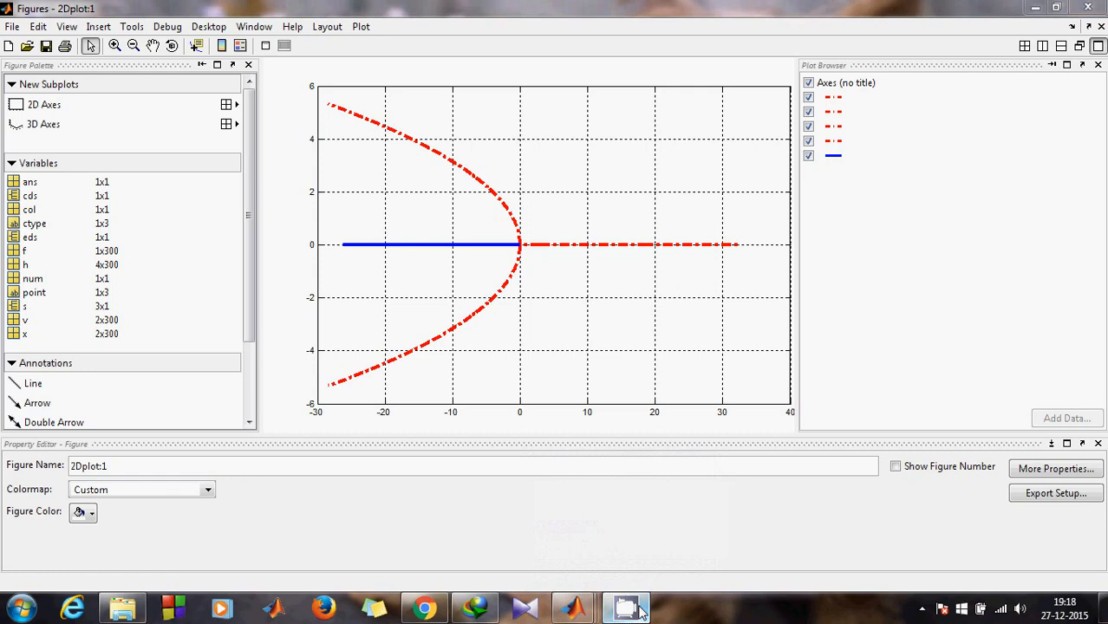
left_click(640, 611)
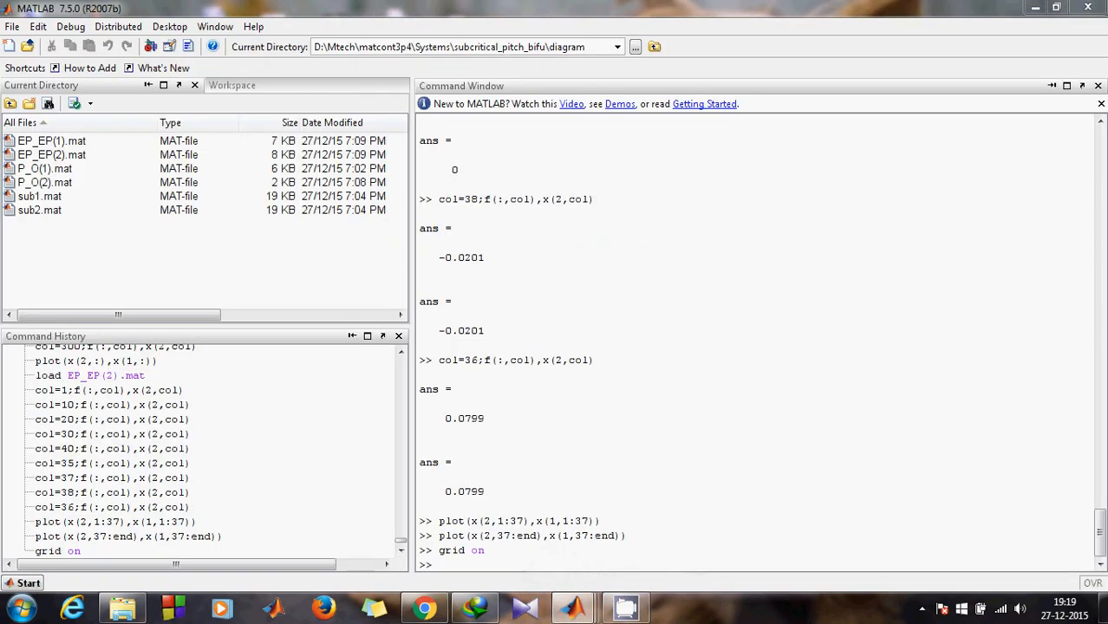
left_click(922, 609)
left_click(921, 522)
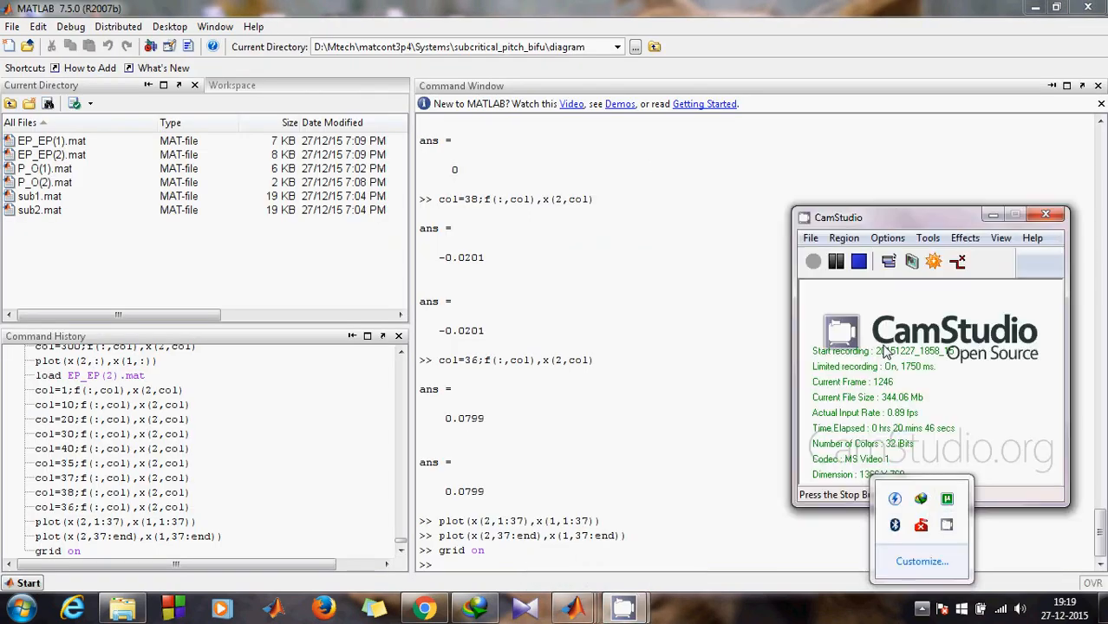